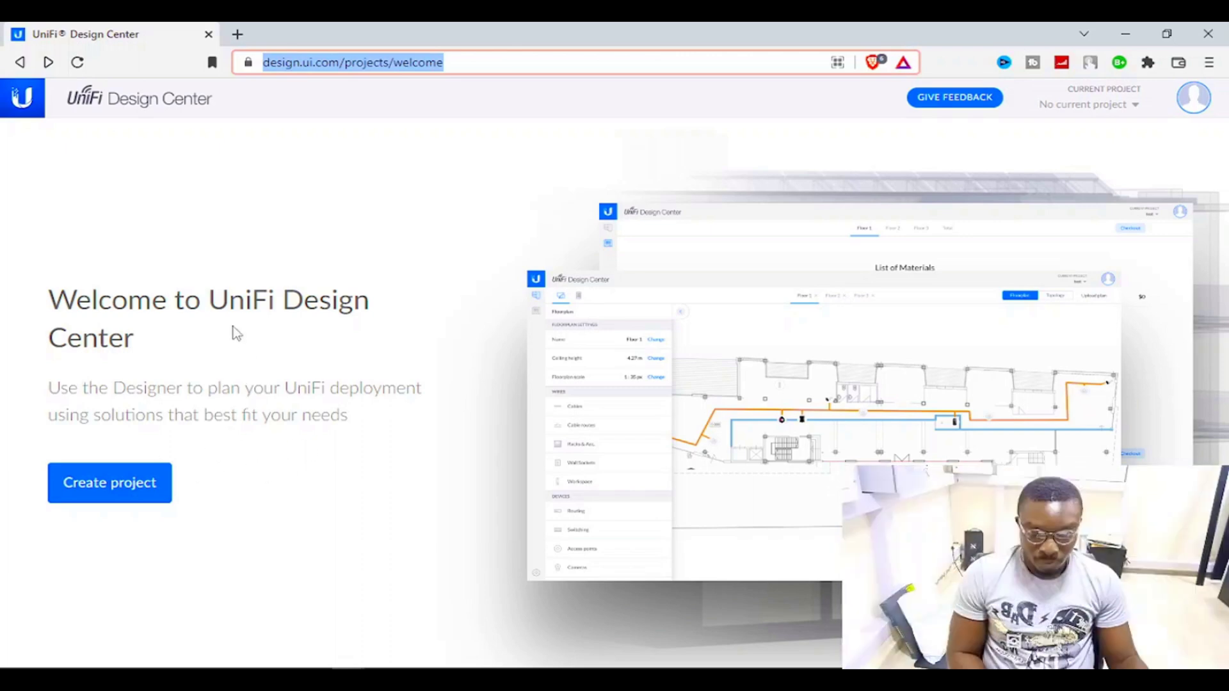
# - Create a new project and name it "Owuubii Wifi Deployment"
pyautogui.click(124, 498)
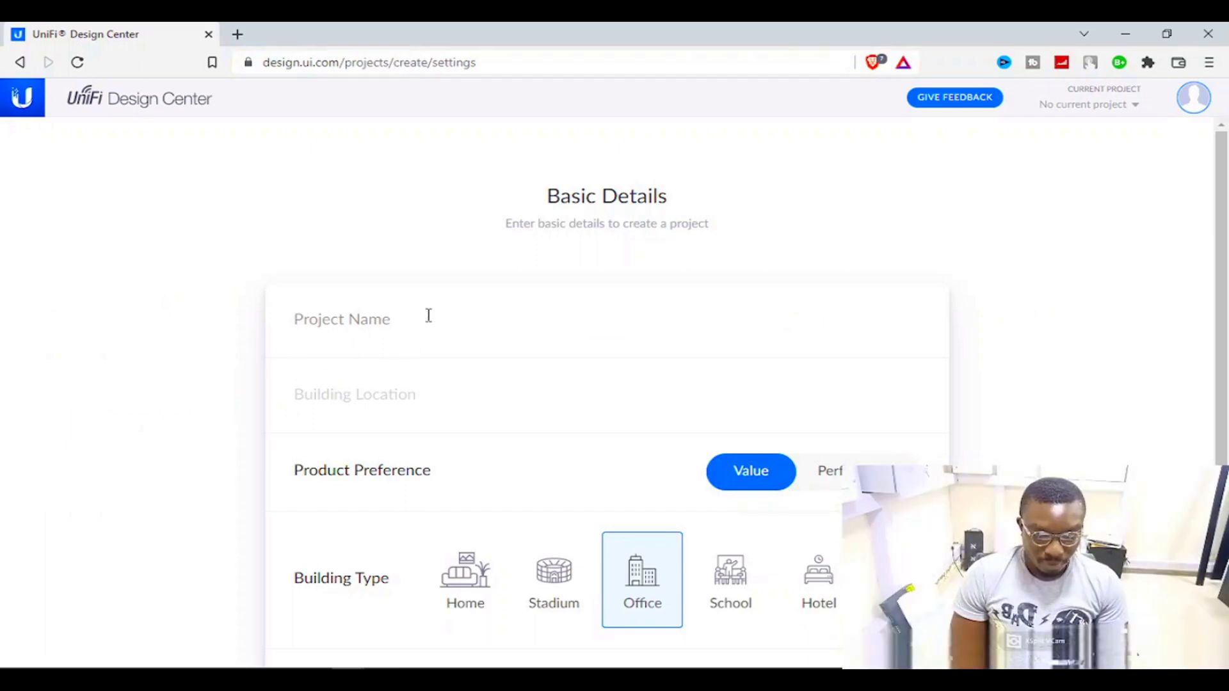
pyautogui.click(429, 315)
pyautogui.write('Owubu')
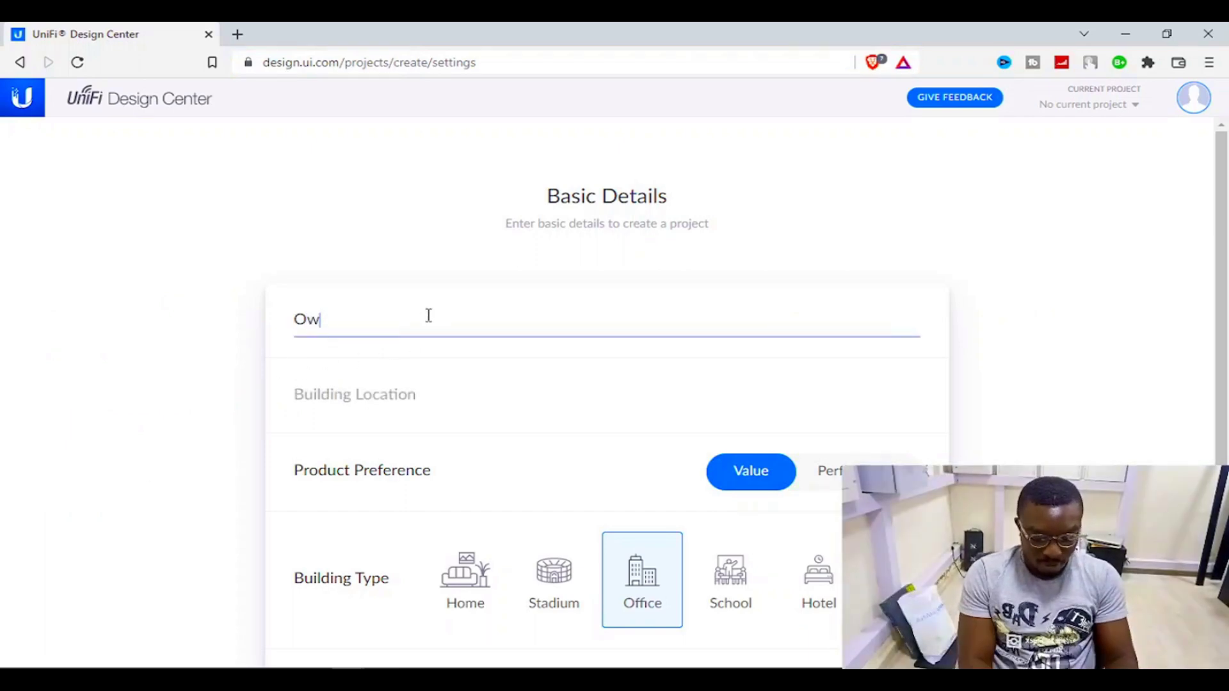
pyautogui.press('BackSpace')
pyautogui.press('BackSpace')
pyautogui.write('ub')
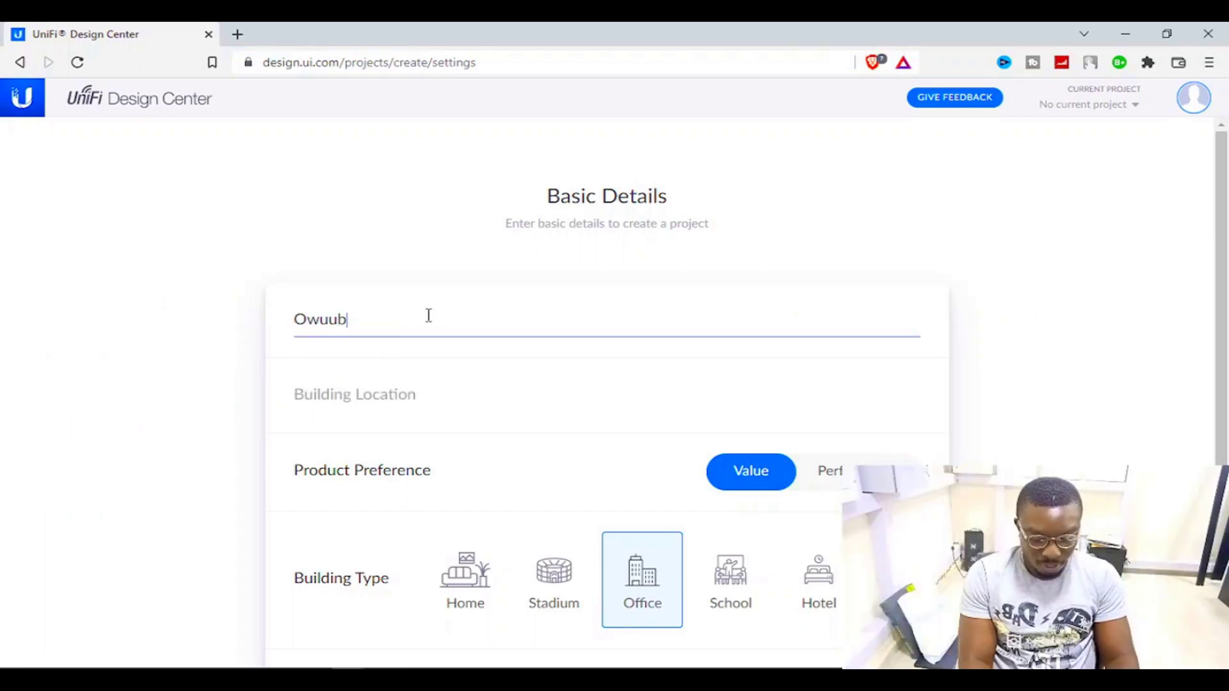
pyautogui.write('ii Wi')
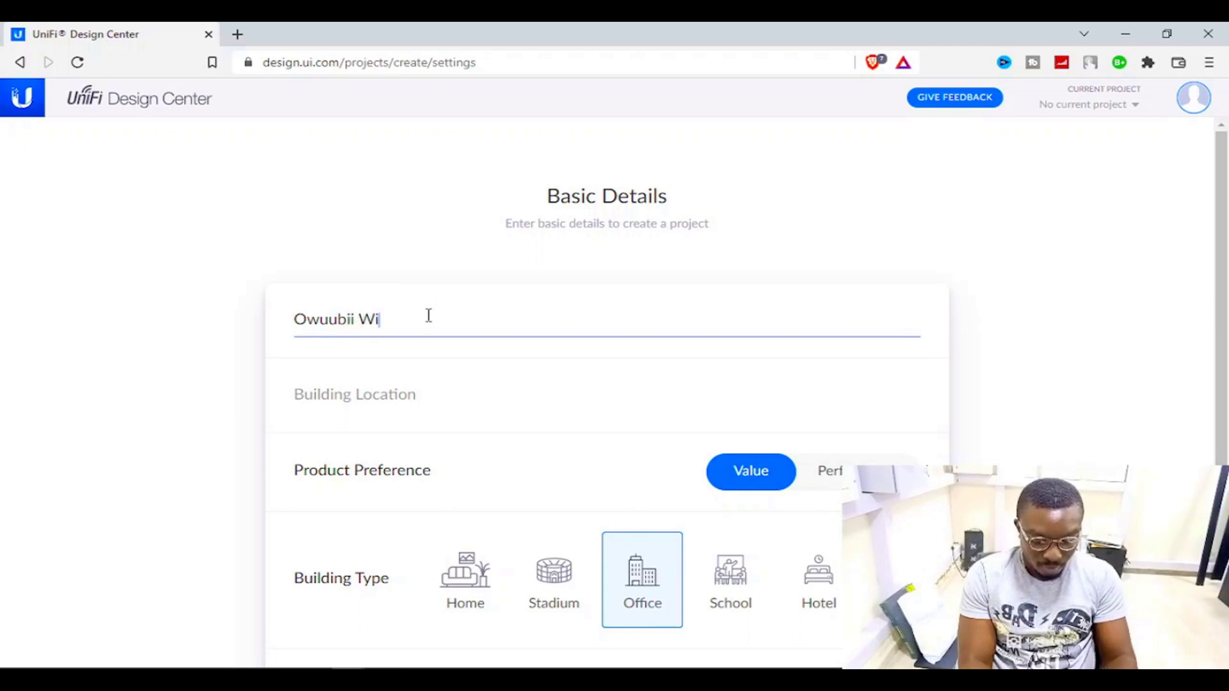
pyautogui.write('fi Dep')
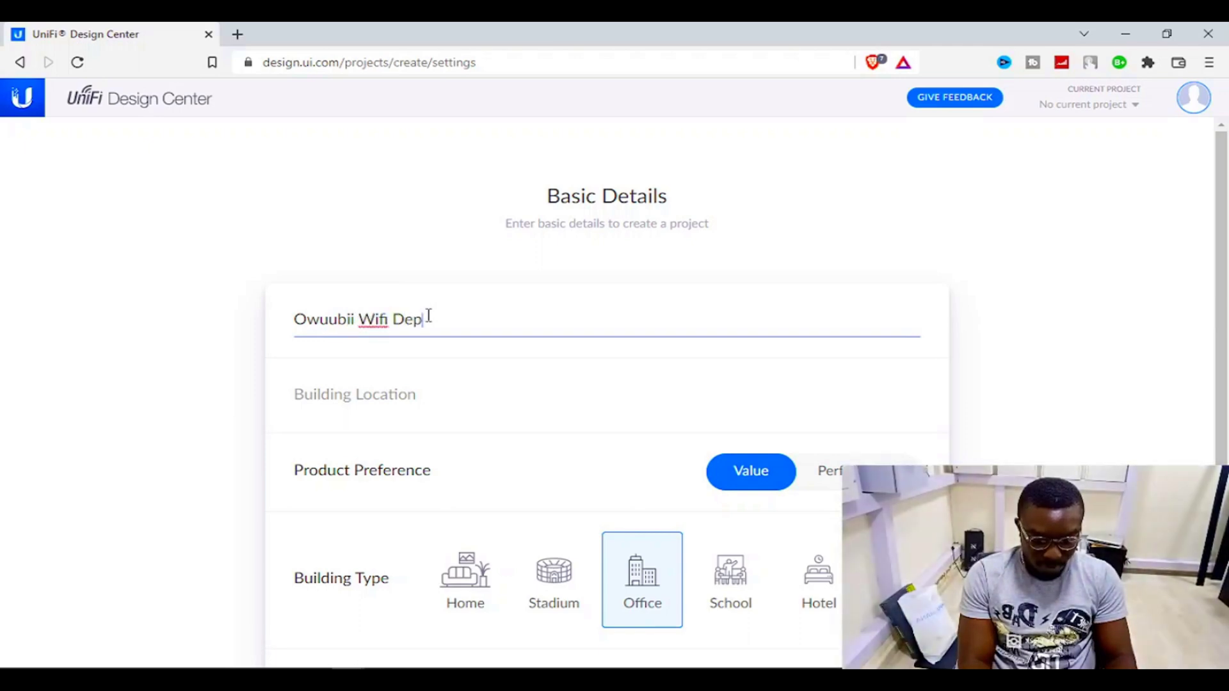
pyautogui.write('loyment')
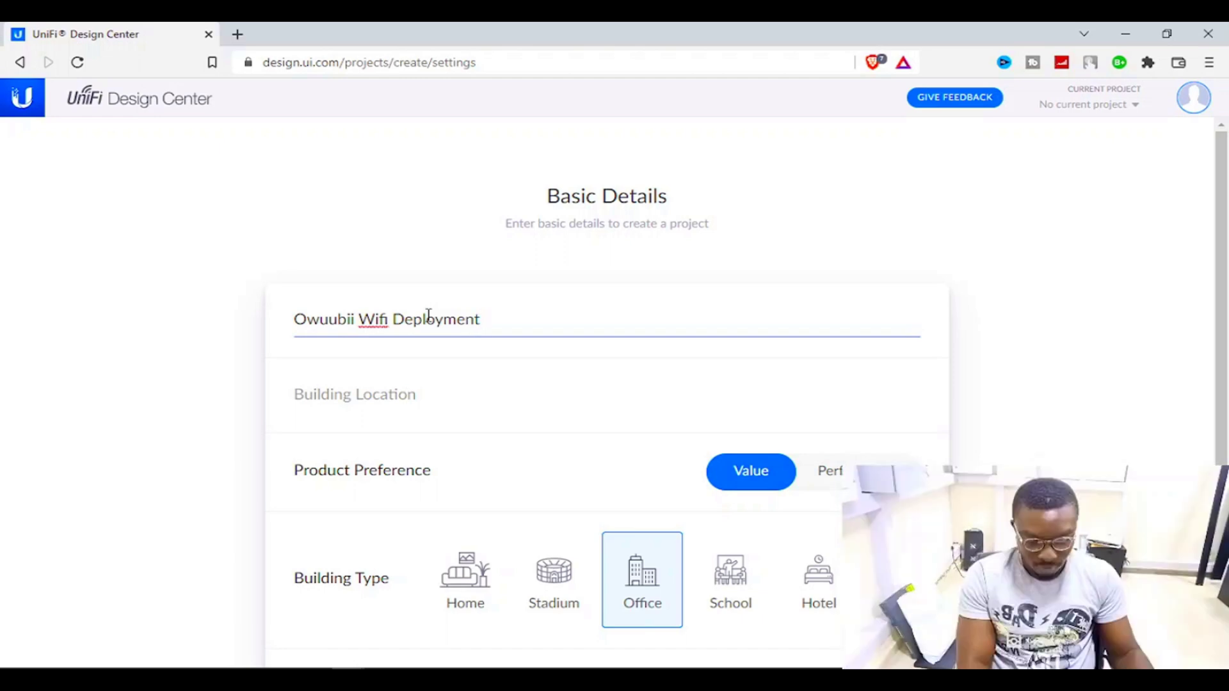
pyautogui.scroll(-3, 460, 378)
pyautogui.scroll(3, 445, 346)
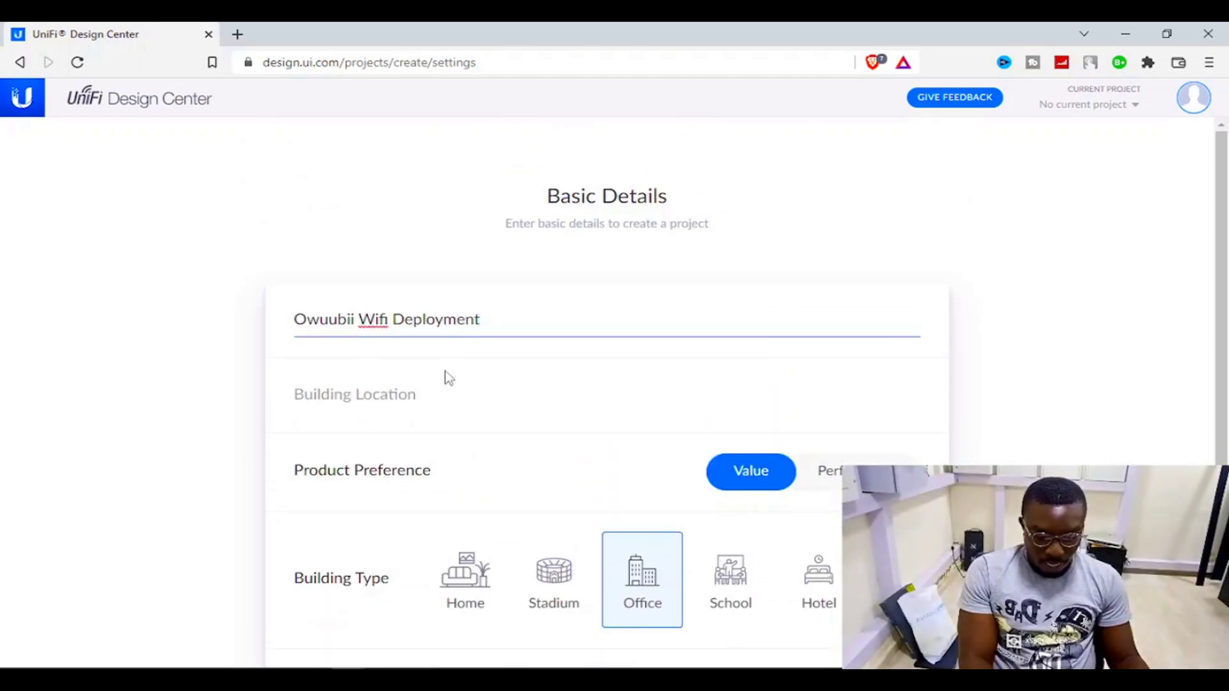
# - Set the project's building location to "Accra, Ghana"
pyautogui.scroll(-1, 445, 377)
pyautogui.scroll(-1, 436, 379)
pyautogui.click(447, 305)
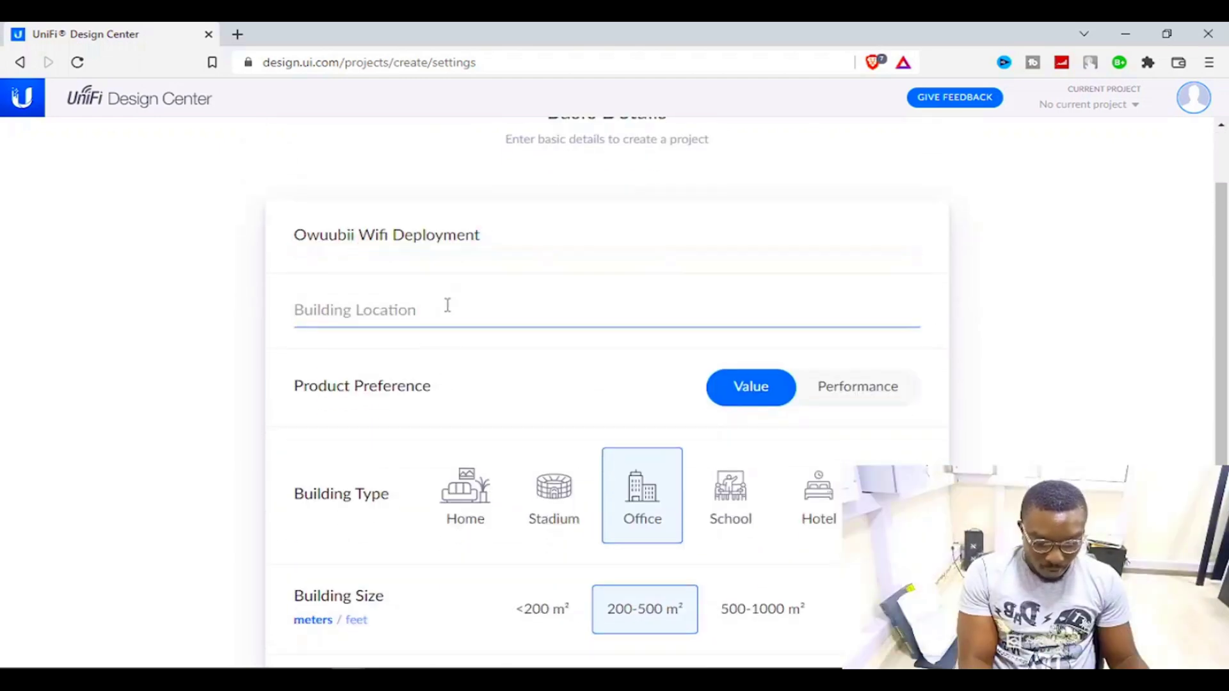
pyautogui.write('A')
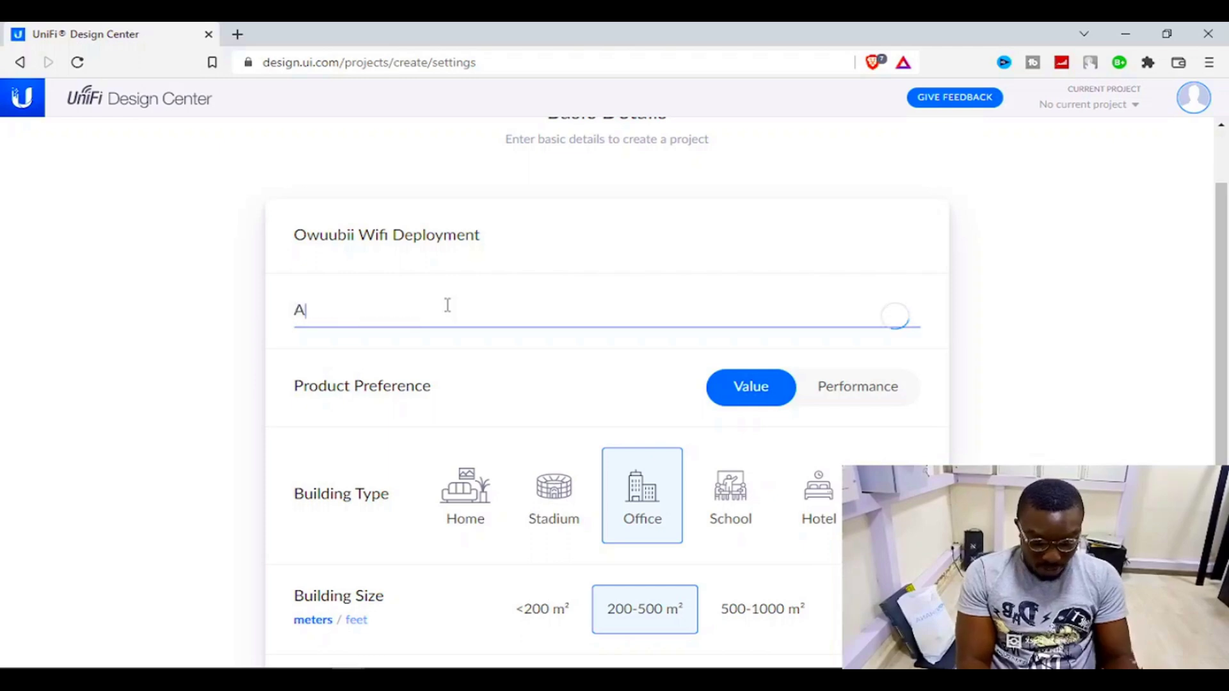
pyautogui.write('ccra')
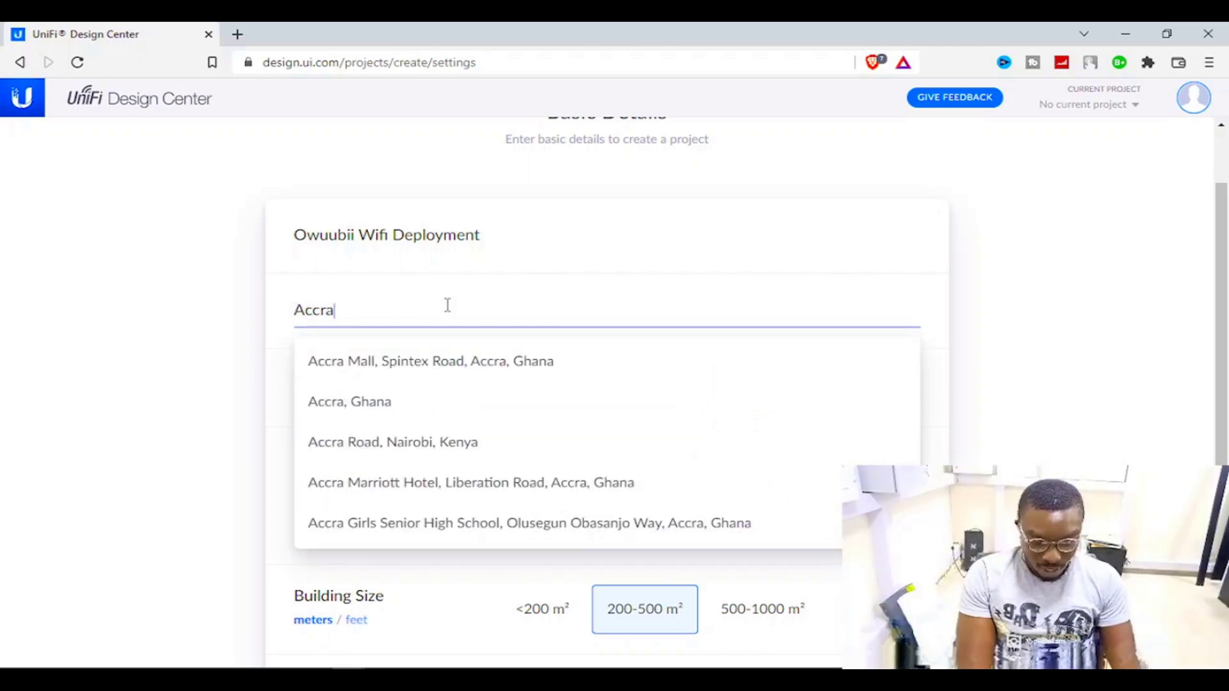
pyautogui.click(369, 403)
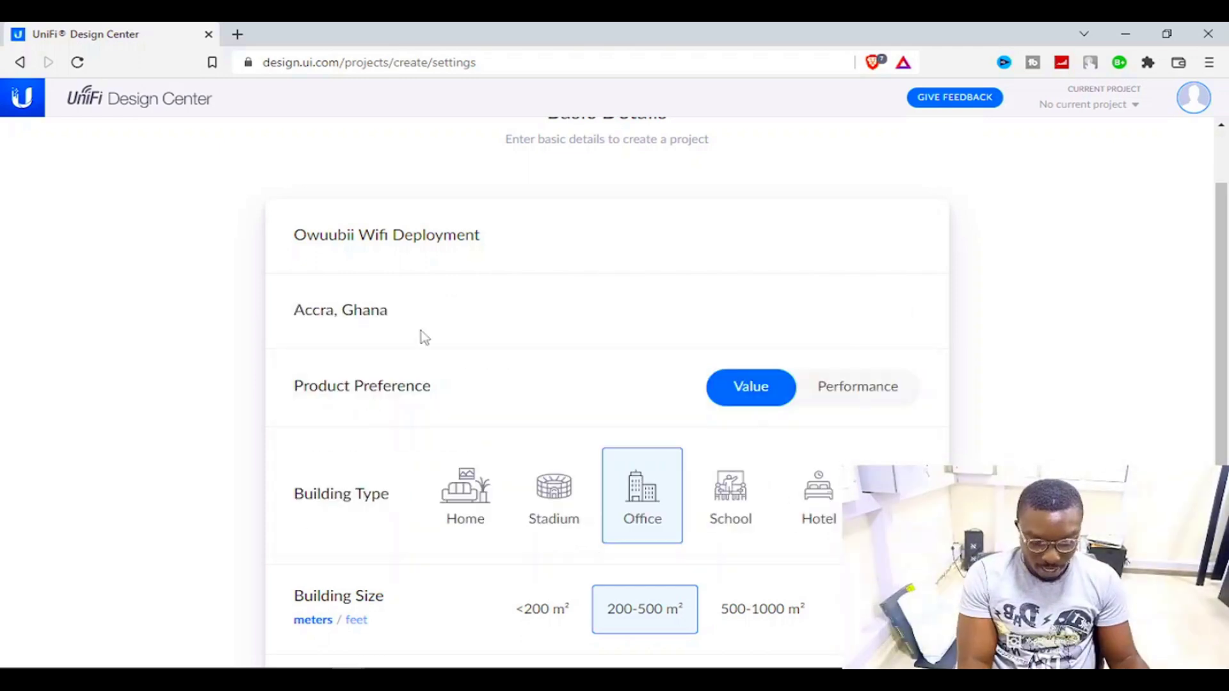
# - Set the product preference to Performance and the building type to Office
pyautogui.scroll(-1, 467, 333)
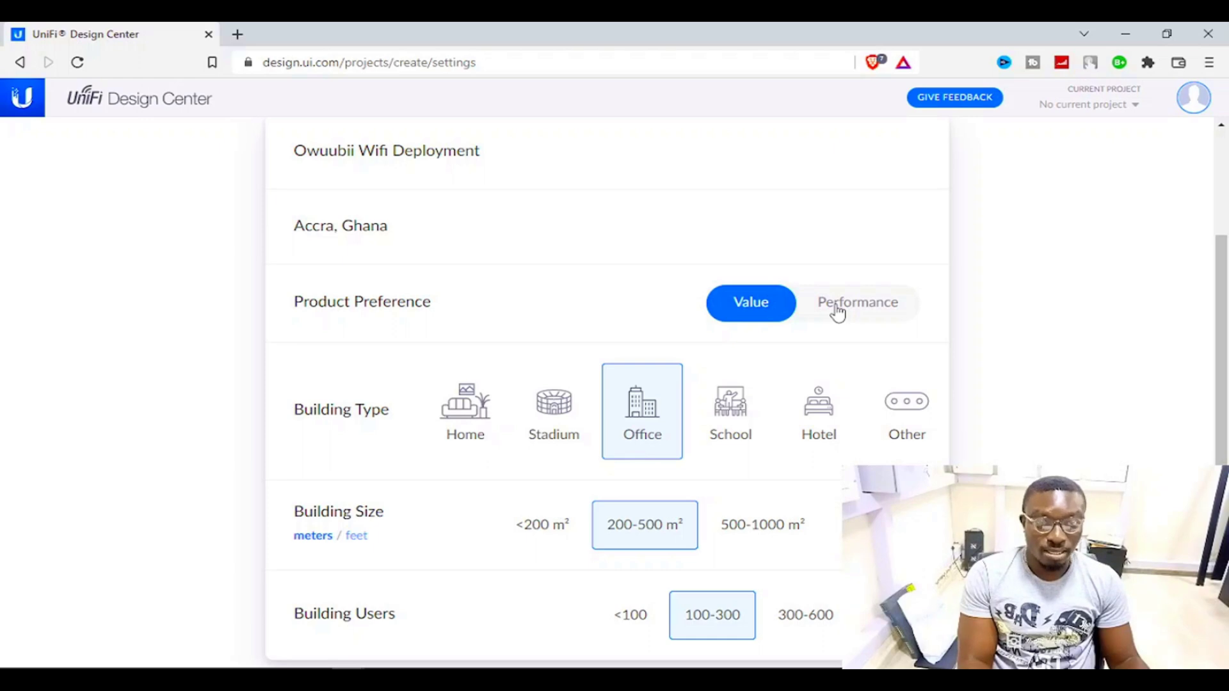
pyautogui.click(837, 313)
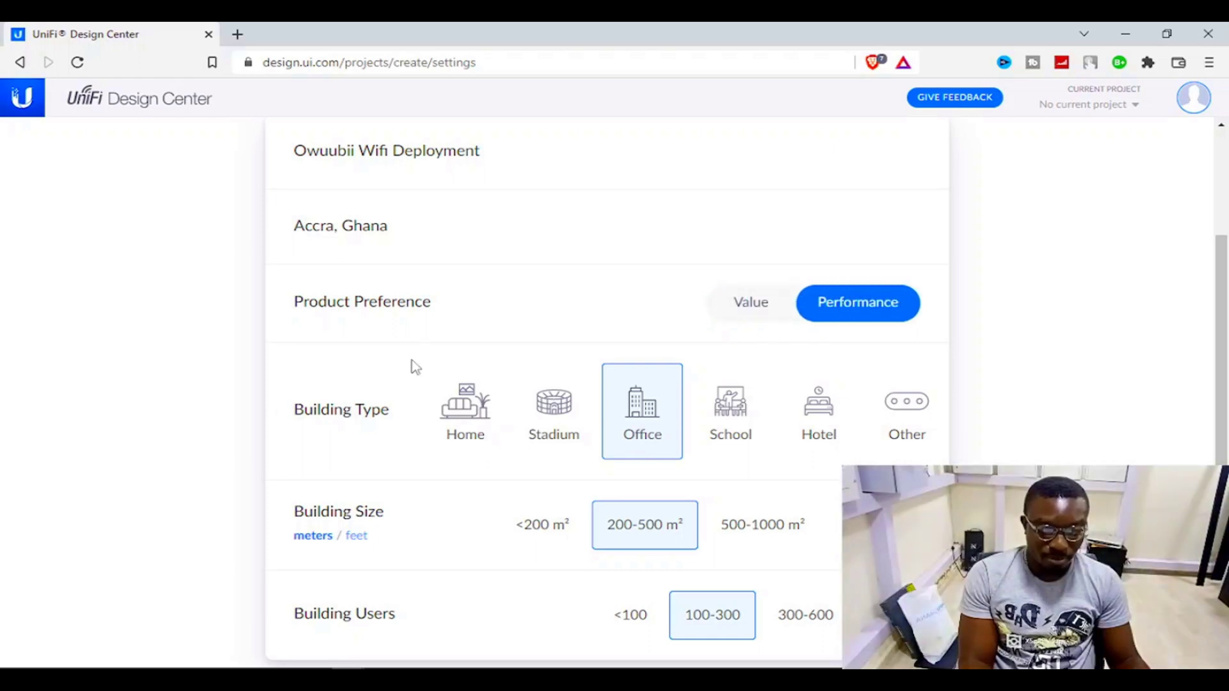
pyautogui.scroll(-1, 386, 427)
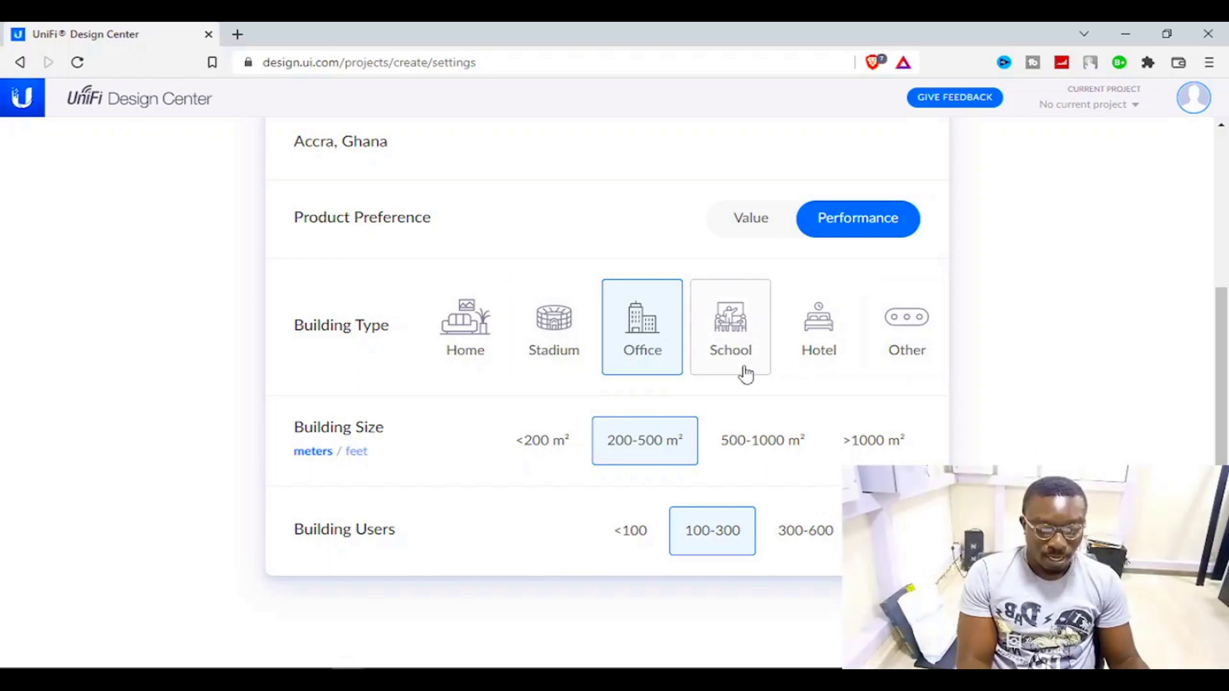
pyautogui.click(563, 337)
pyautogui.click(643, 329)
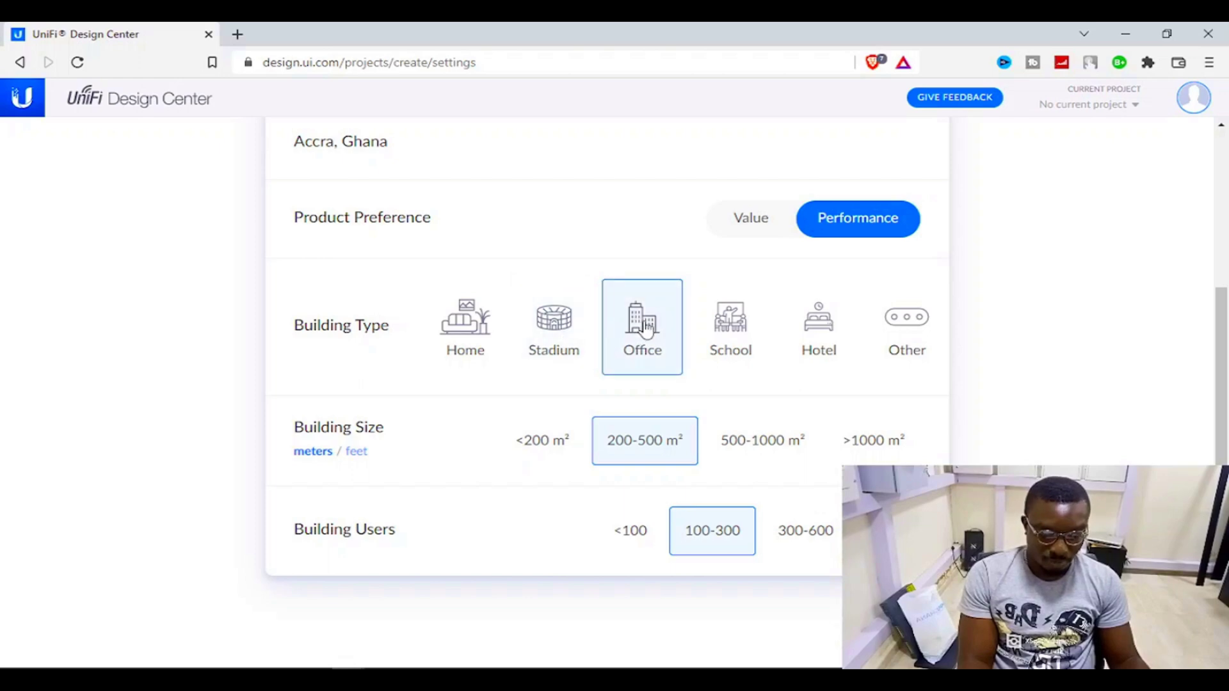
# - Set the building size to >1000 m², choose the highest building users range, and continue to the solutions selection
pyautogui.scroll(-1, 355, 450)
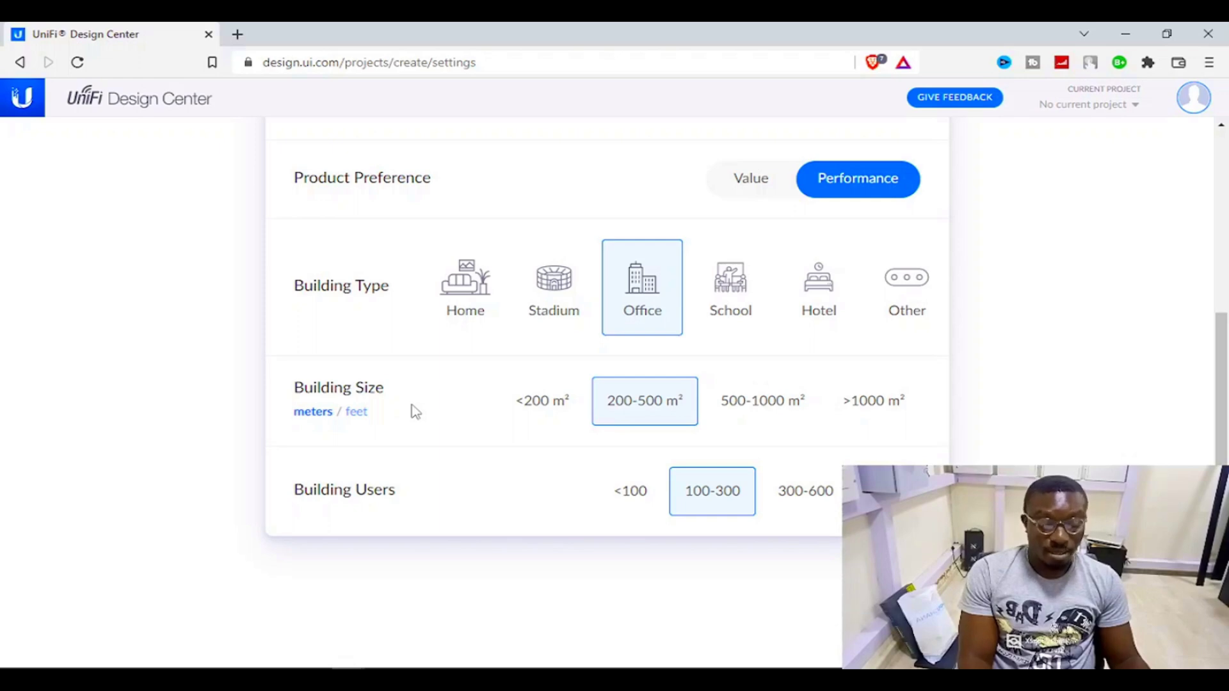
pyautogui.click(866, 407)
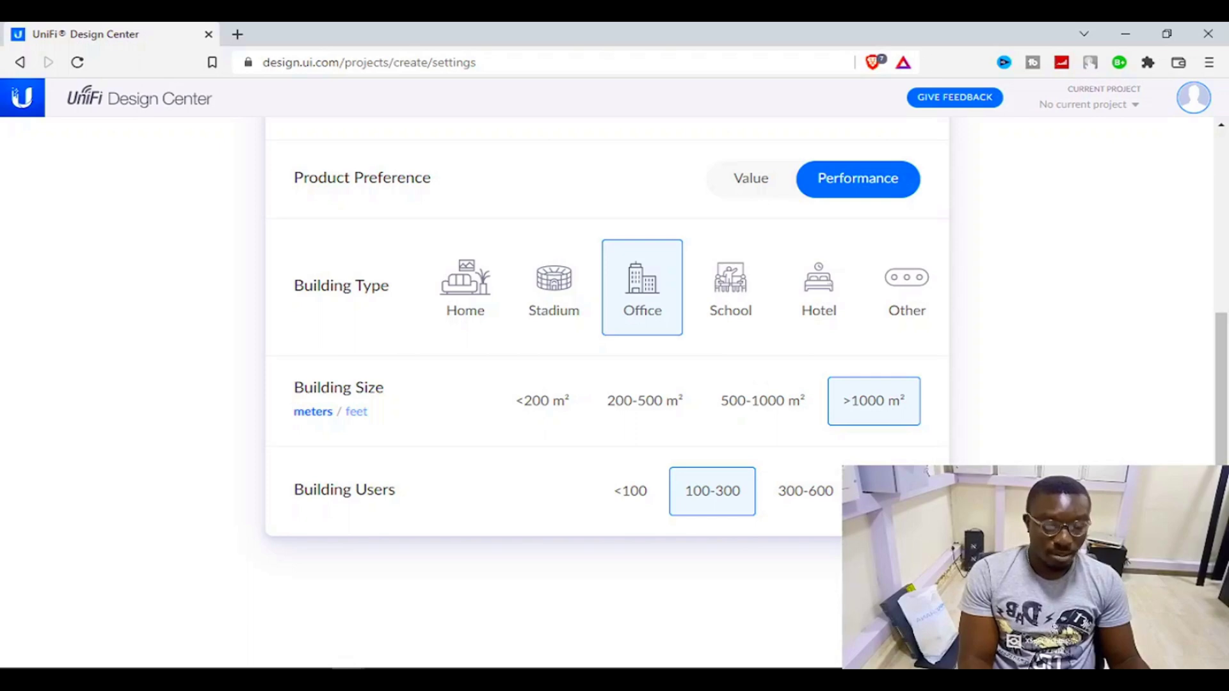
pyautogui.click(896, 491)
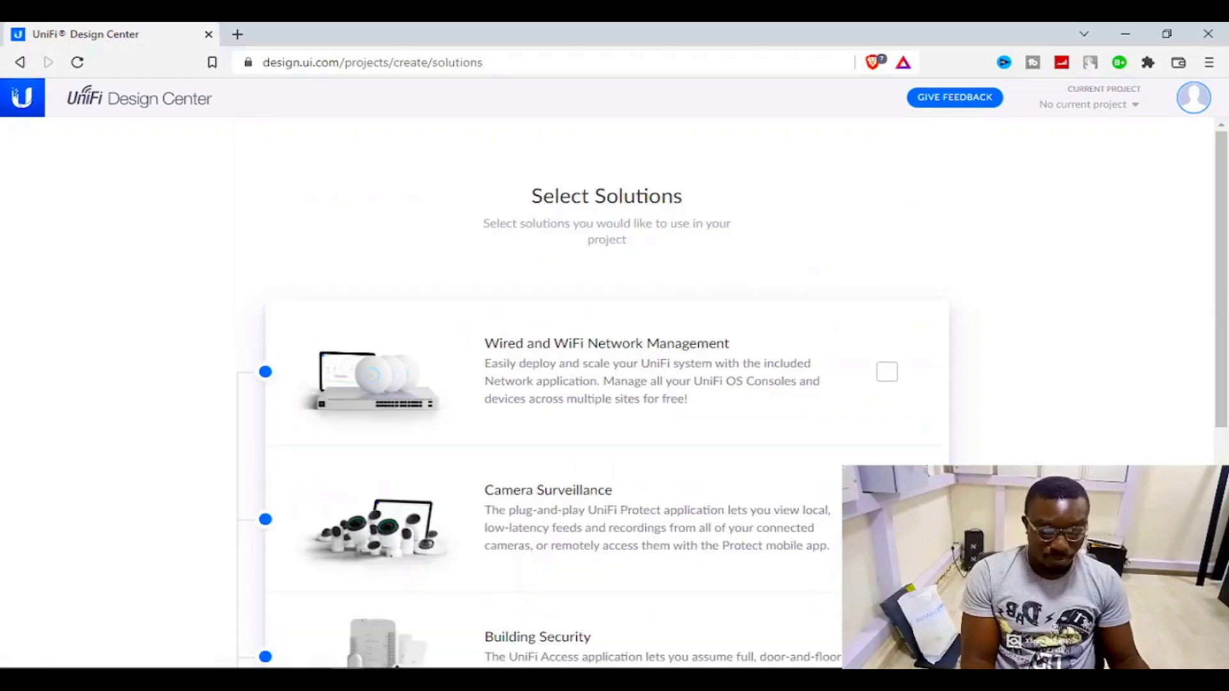
# - Include the Wired and WiFi Network Management and Camera Surveillance solutions in the project
pyautogui.scroll(-2, 1055, 327)
pyautogui.scroll(2, 1056, 328)
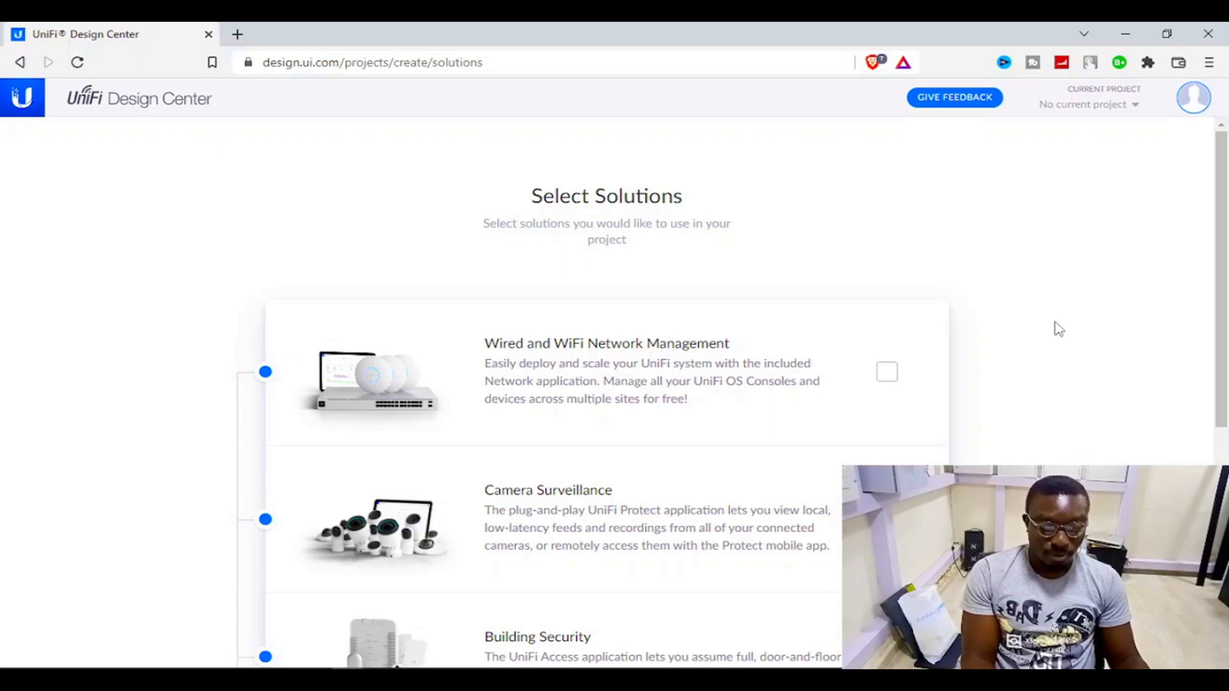
pyautogui.scroll(-2, 1061, 329)
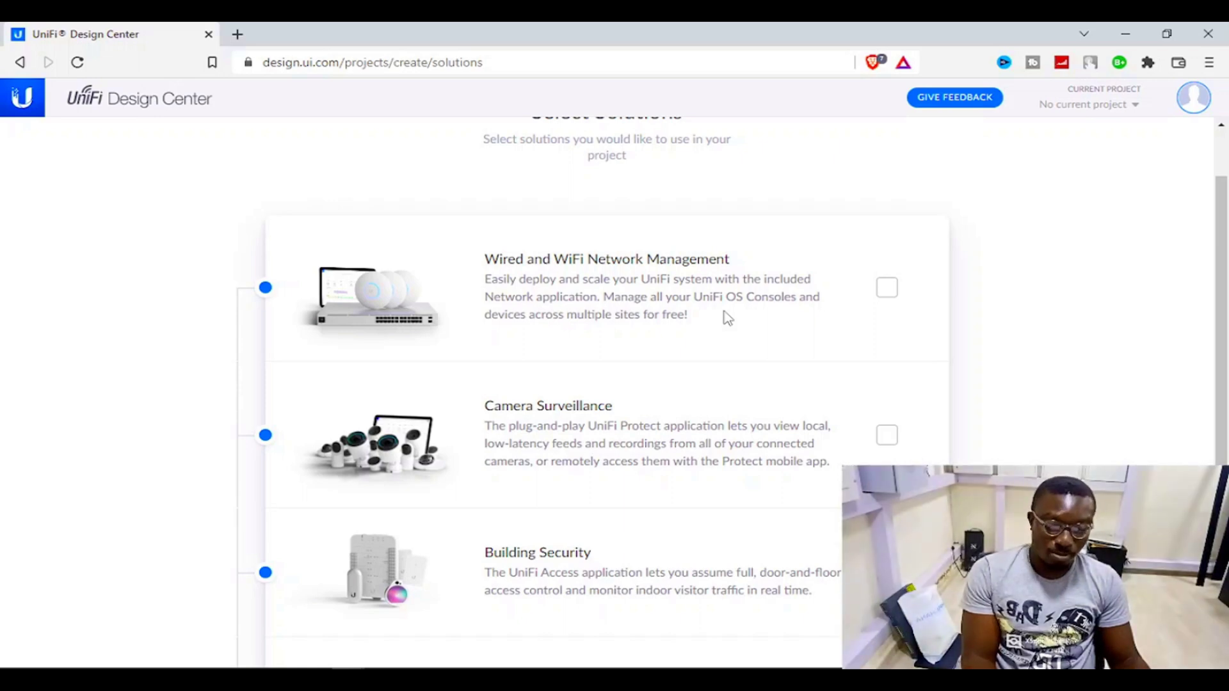
pyautogui.click(887, 289)
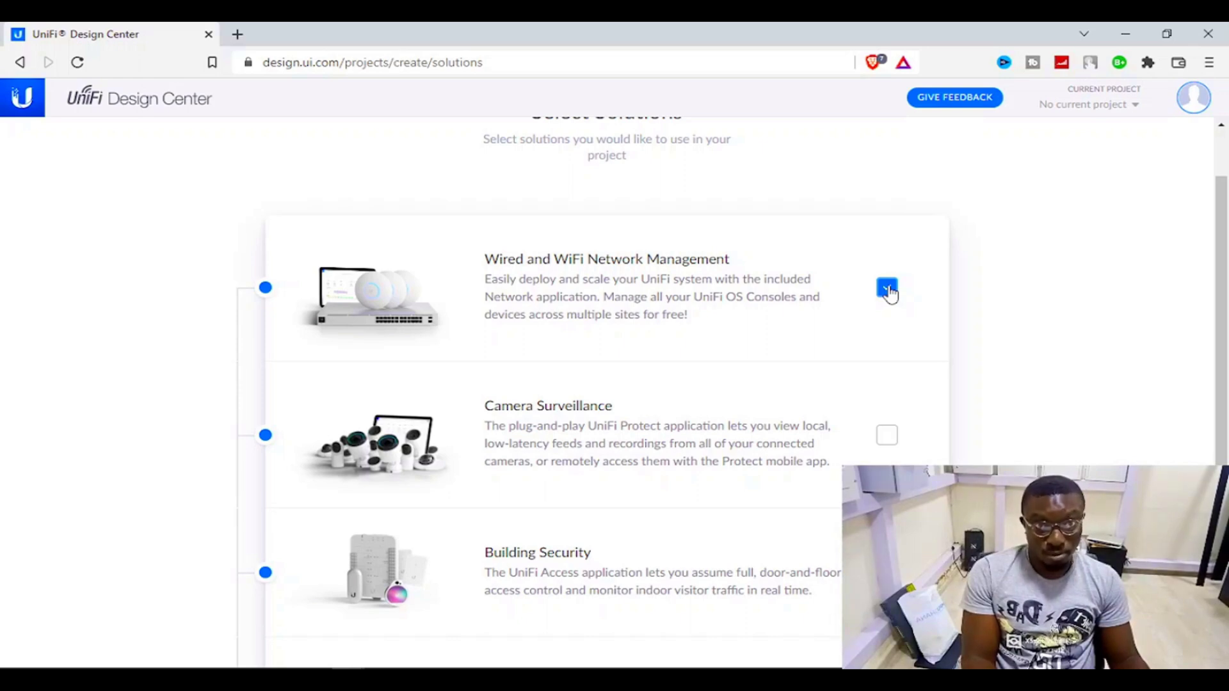
pyautogui.scroll(-3, 1124, 386)
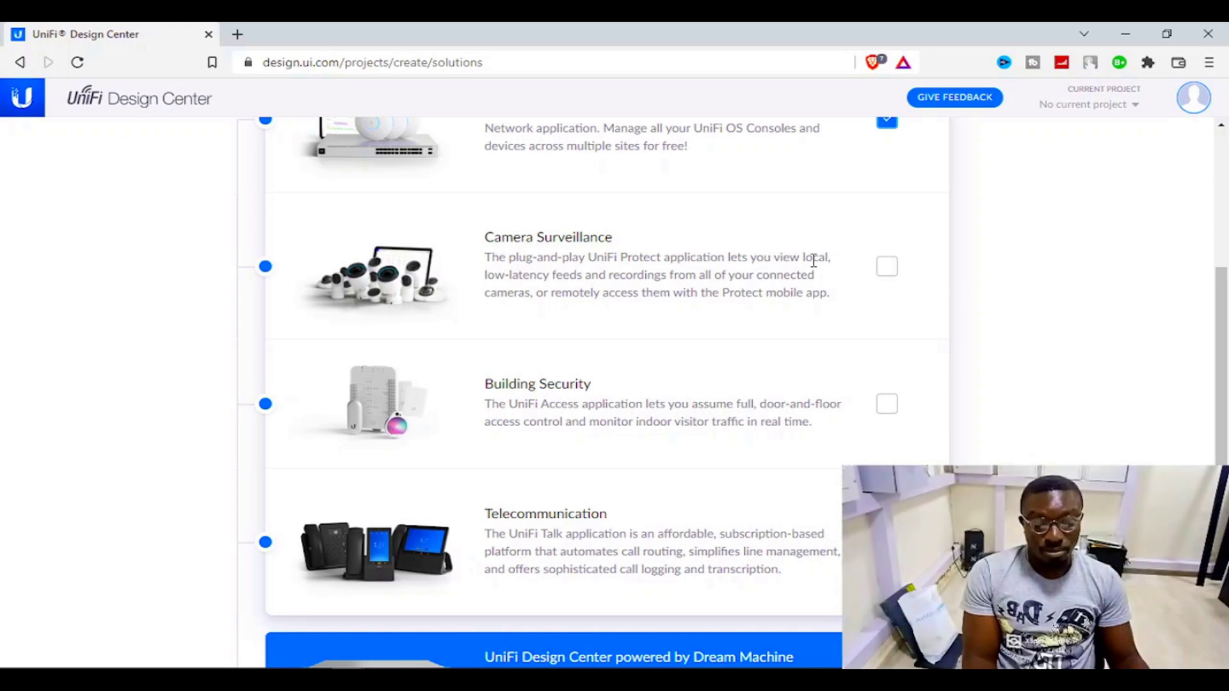
pyautogui.click(887, 266)
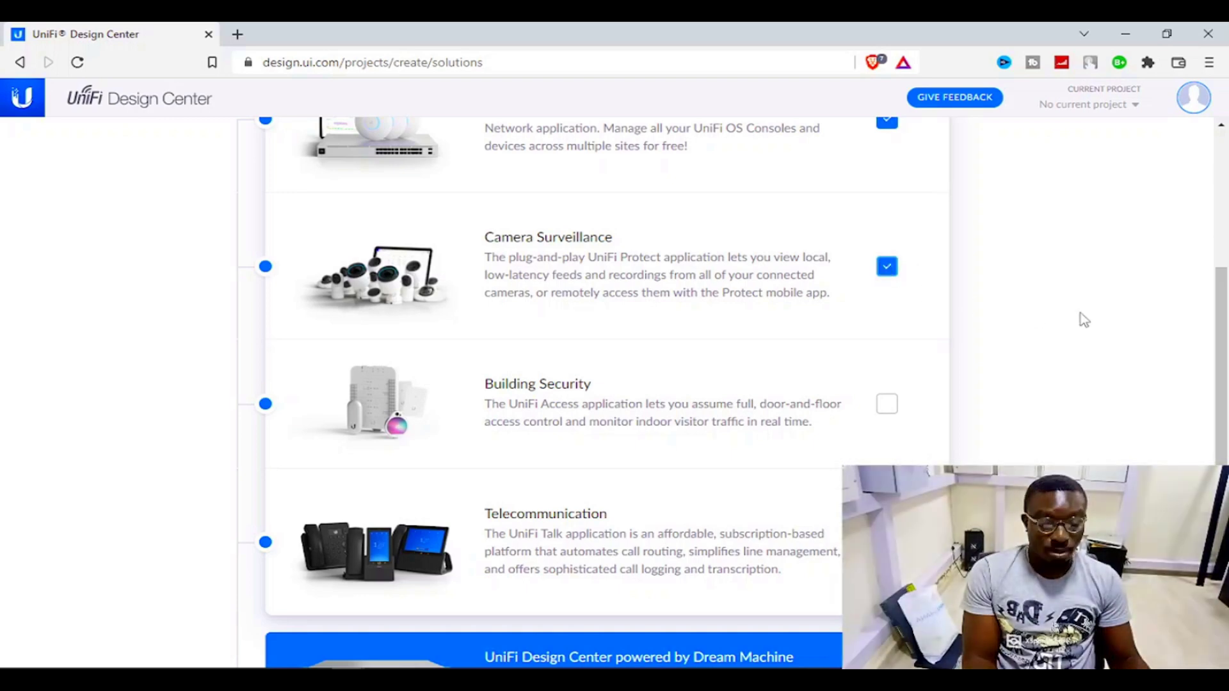
# - Add the Building Security and Telecommunication solutions, review the selection, and finish creating the project
pyautogui.scroll(-2, 1019, 308)
pyautogui.scroll(1, 896, 286)
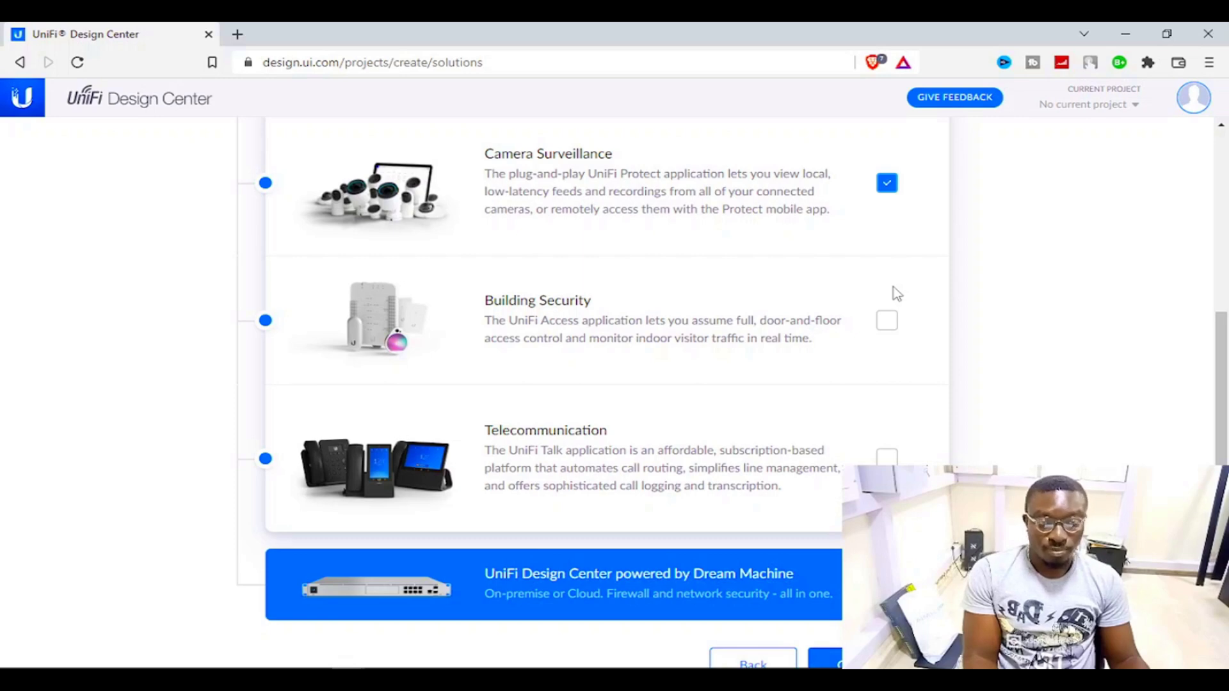
pyautogui.click(889, 325)
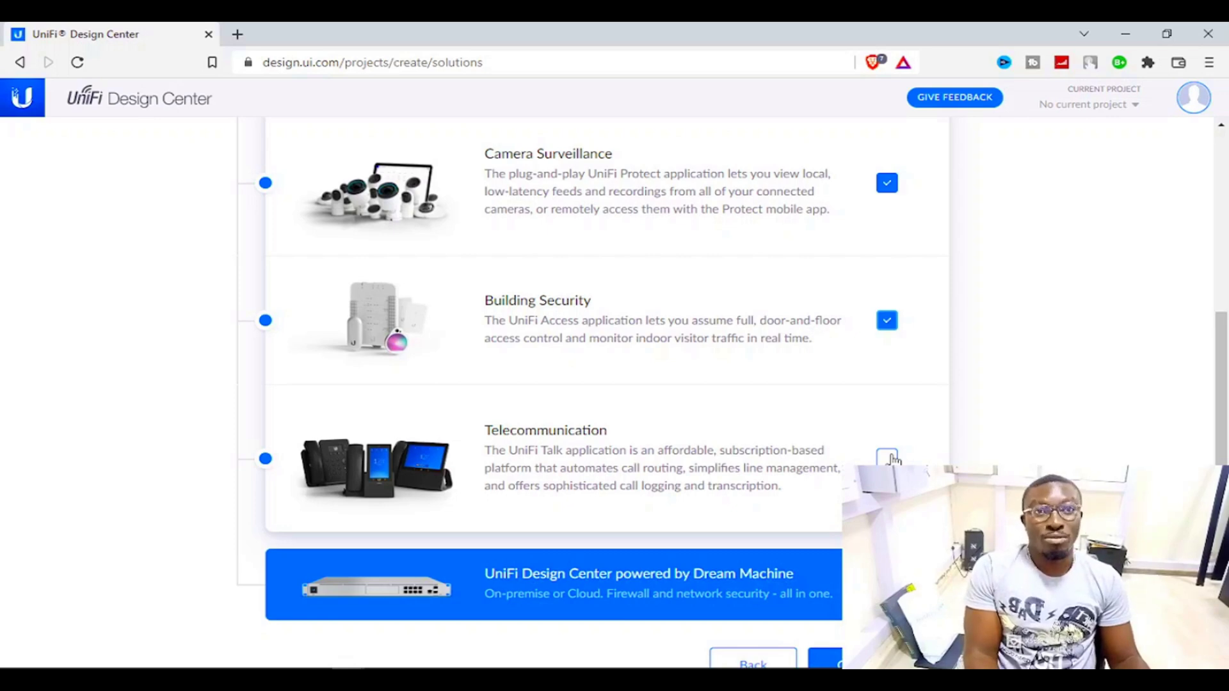
pyautogui.click(891, 457)
pyautogui.scroll(5, 980, 397)
pyautogui.scroll(-3, 903, 284)
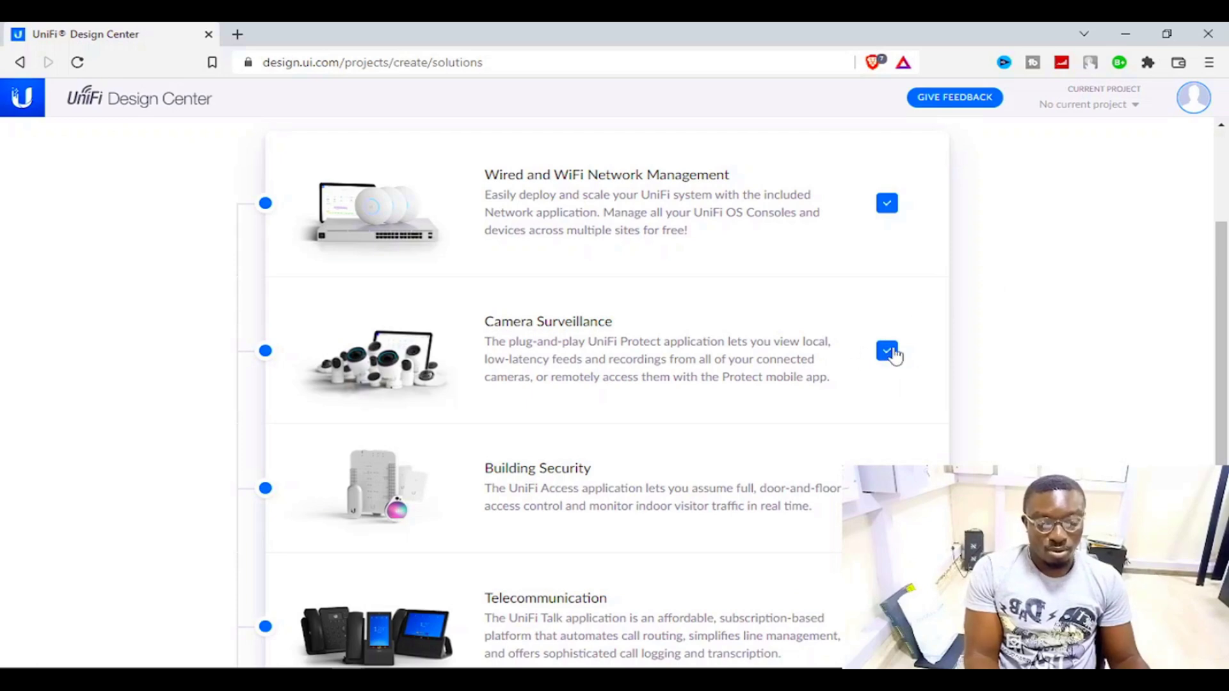
pyautogui.scroll(-2, 890, 358)
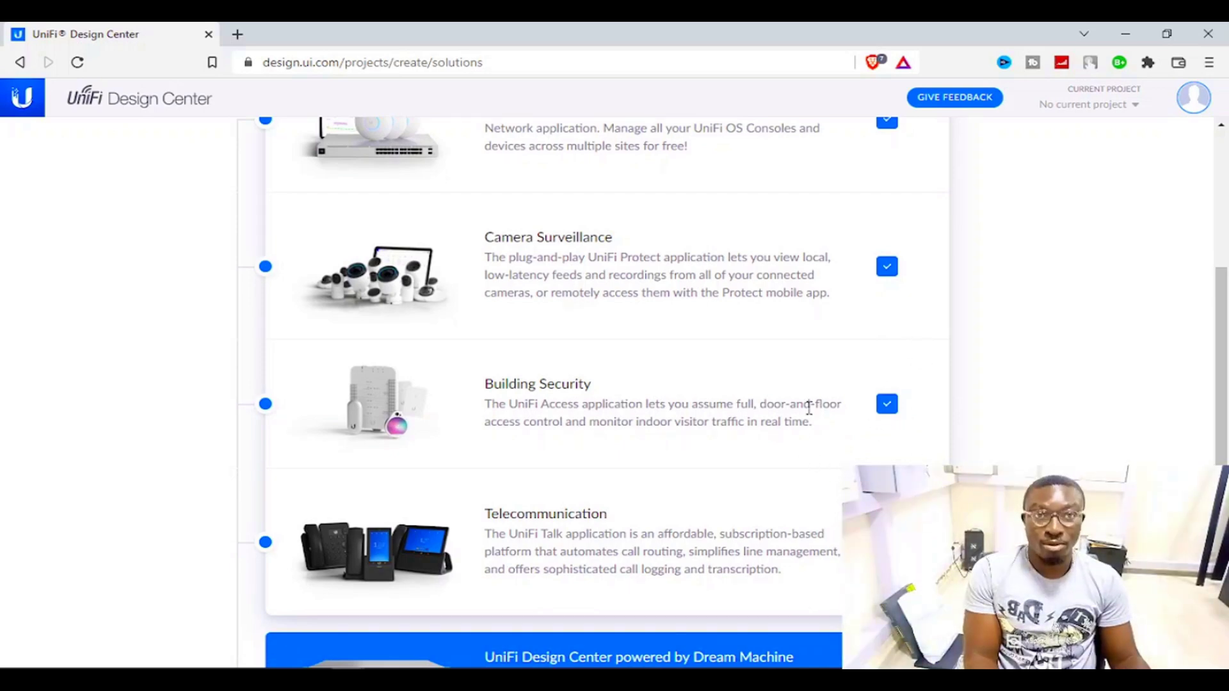
pyautogui.scroll(-3, 973, 441)
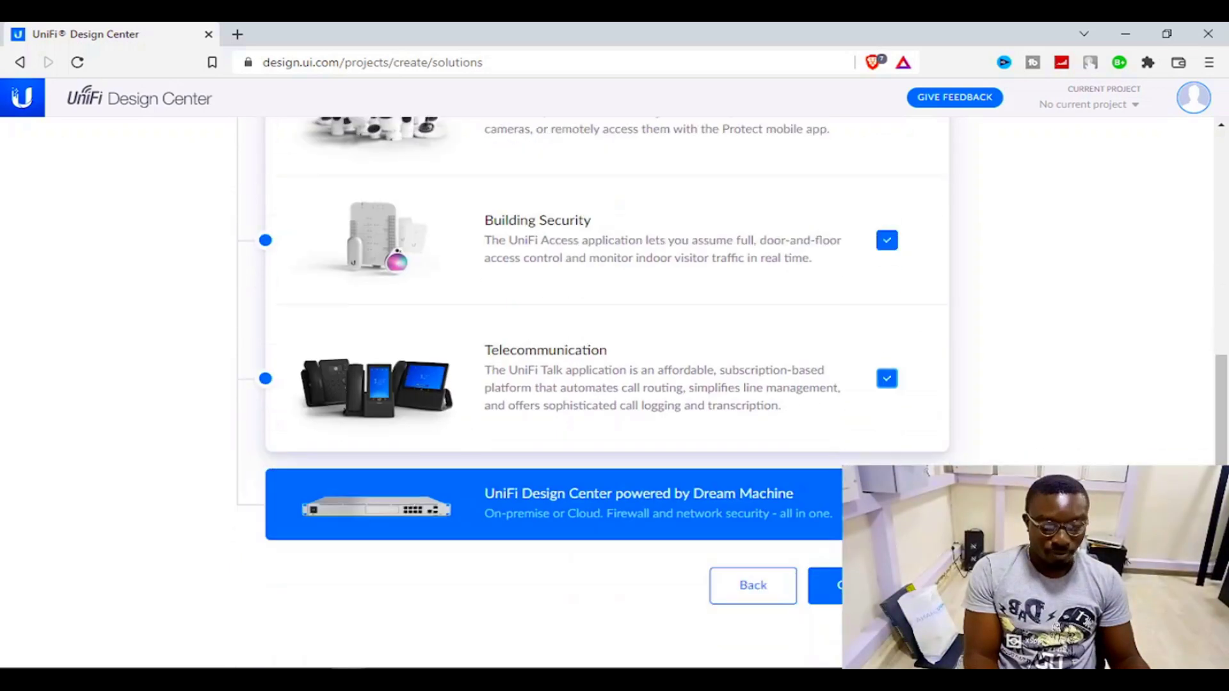
pyautogui.scroll(5, 979, 434)
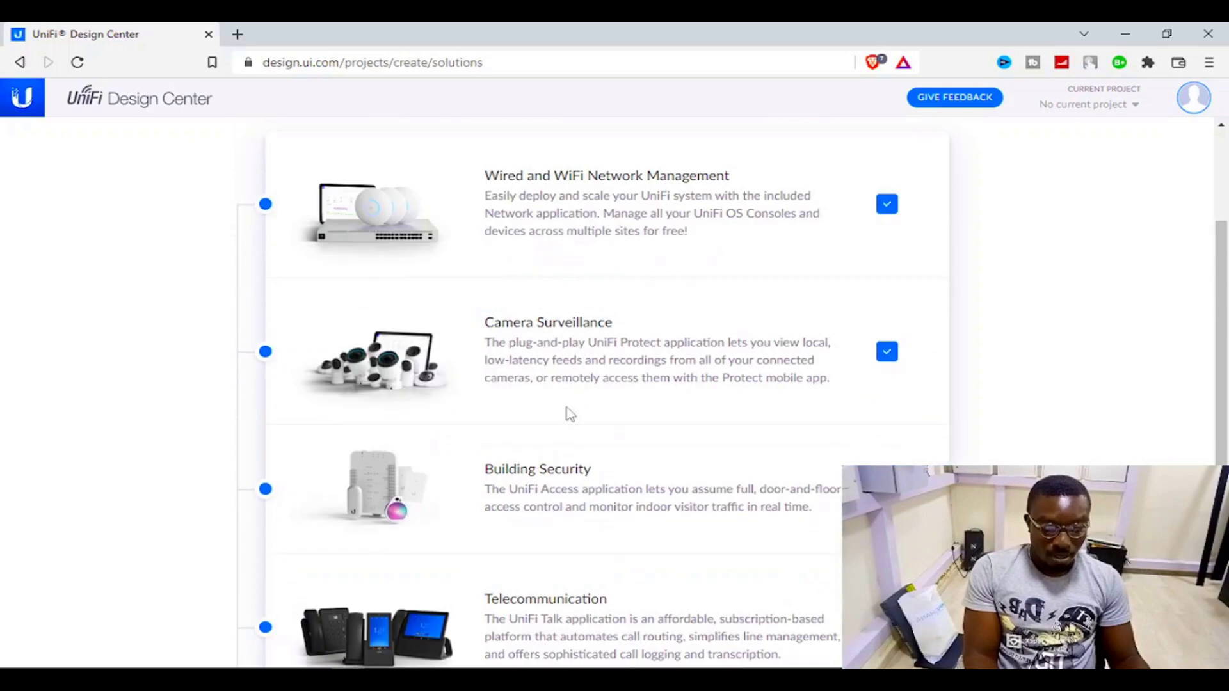
pyautogui.scroll(-5, 1043, 441)
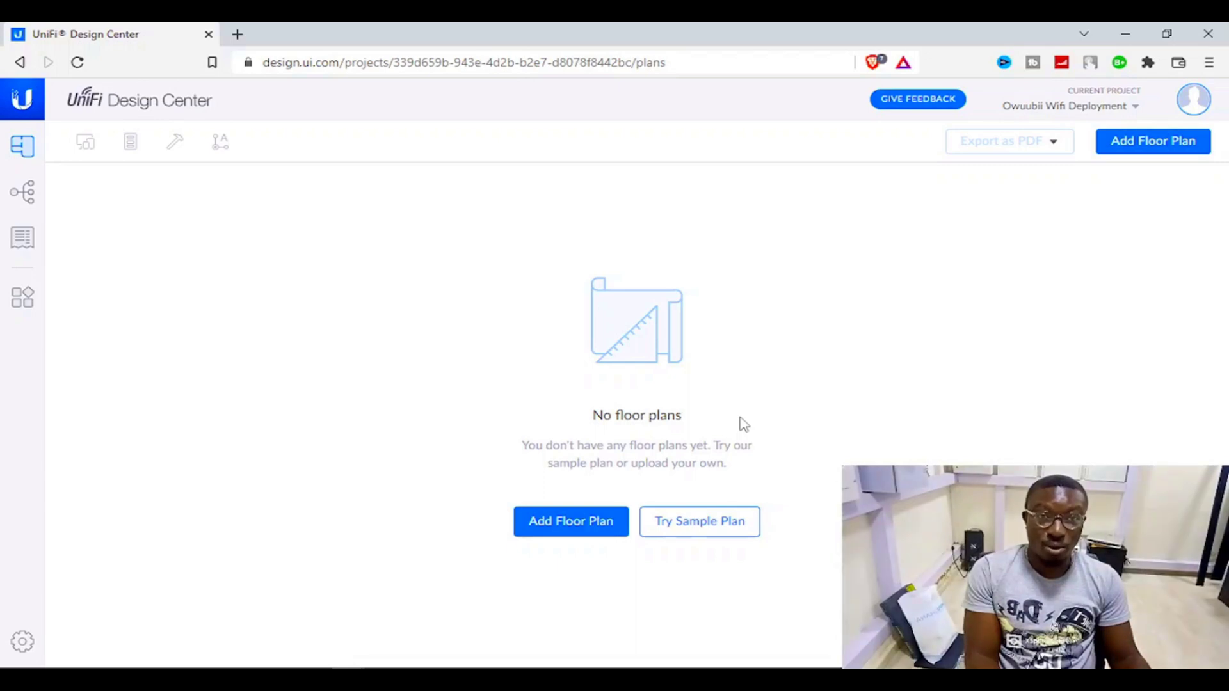
# - Add a floor plan named "1st Floor" that is created with the drawing tool
pyautogui.click(581, 526)
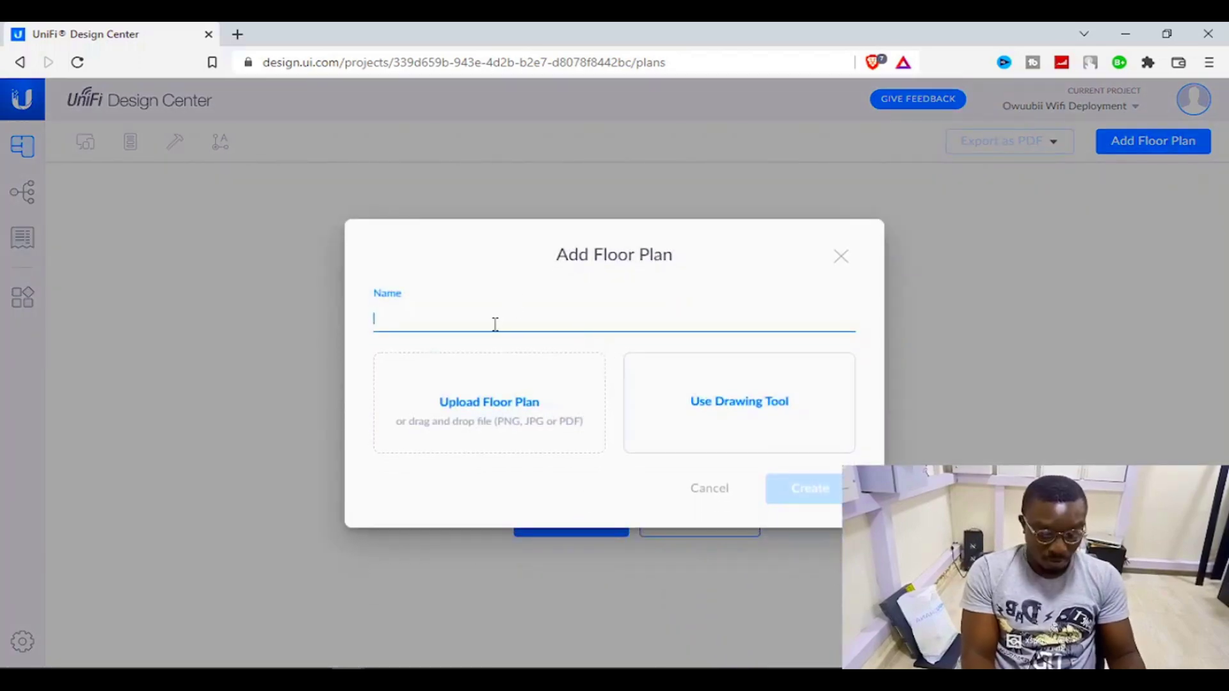
pyautogui.write('1st Floor')
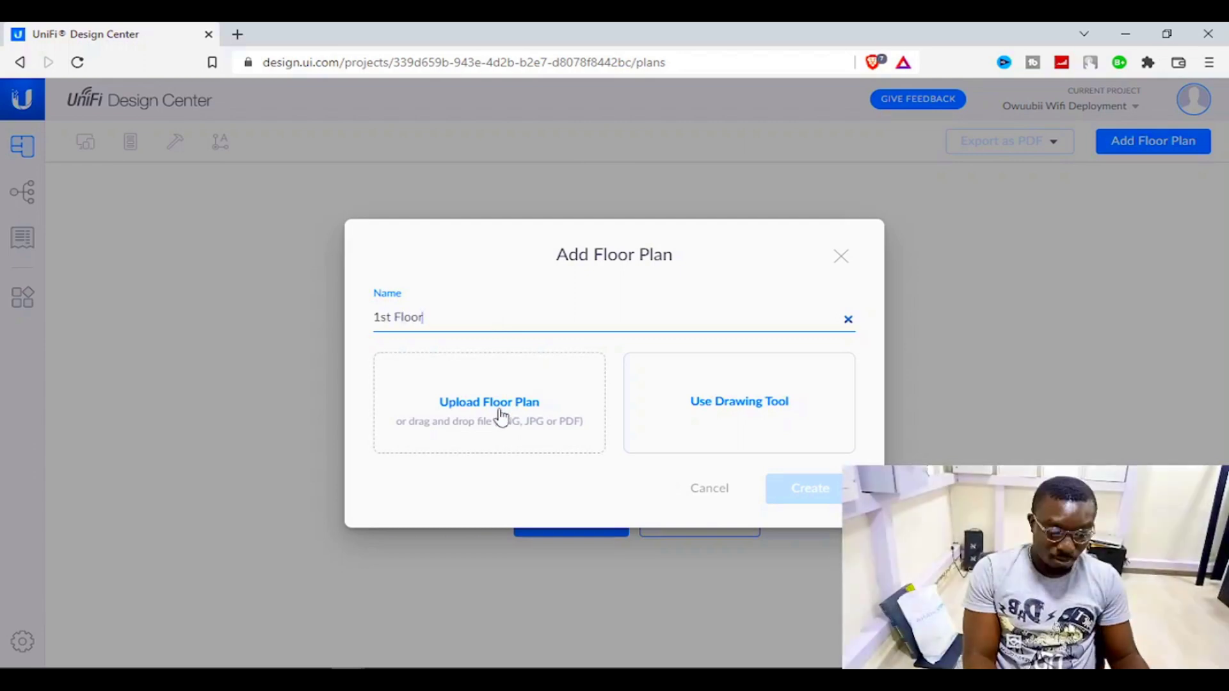
pyautogui.click(761, 403)
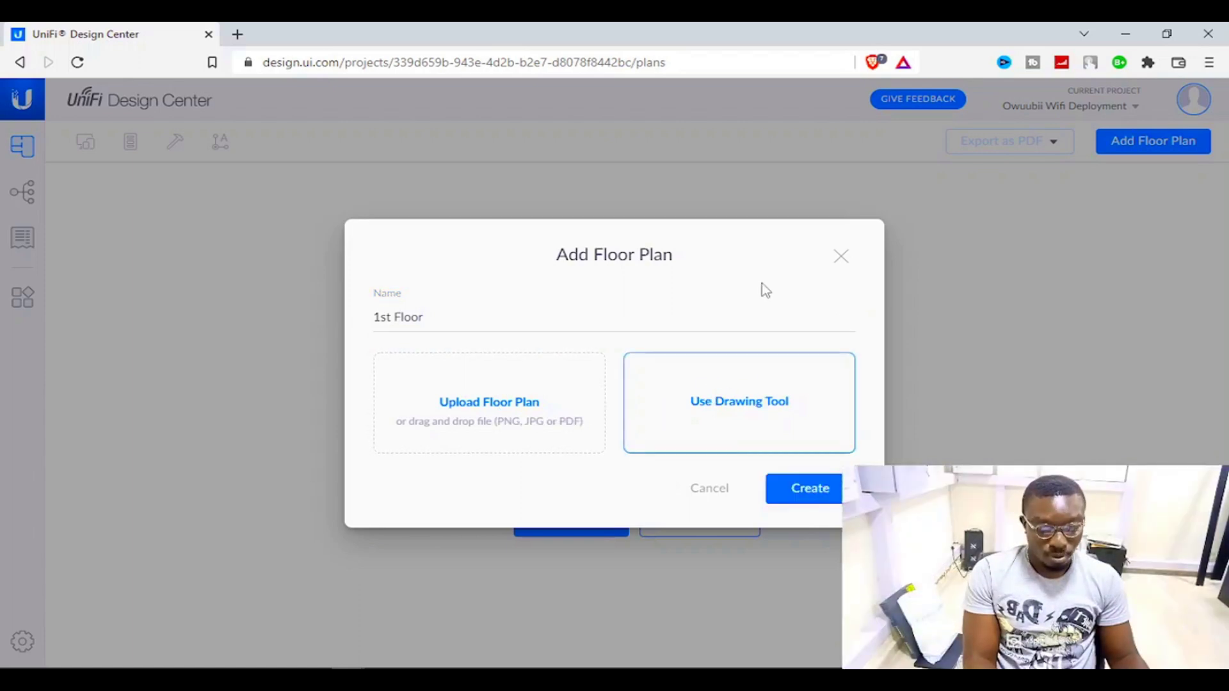
pyautogui.click(808, 489)
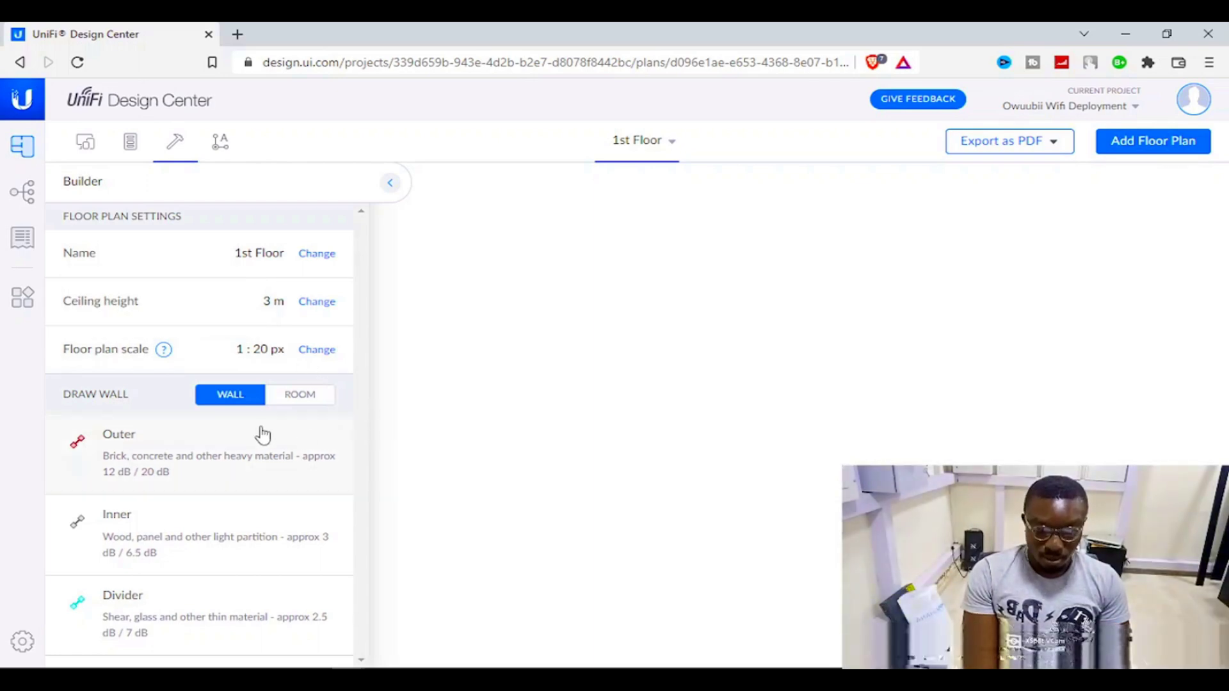
# - Compare the wall and room drawing modes in the floor plan builder
pyautogui.click(299, 398)
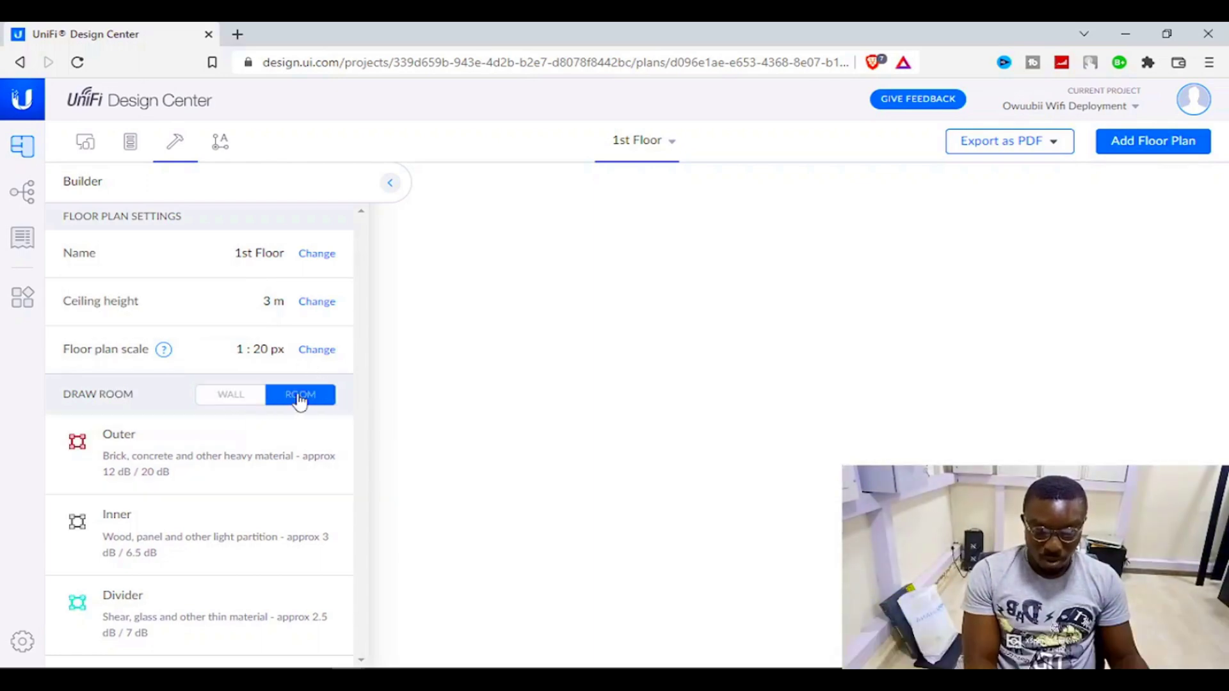
pyautogui.click(237, 395)
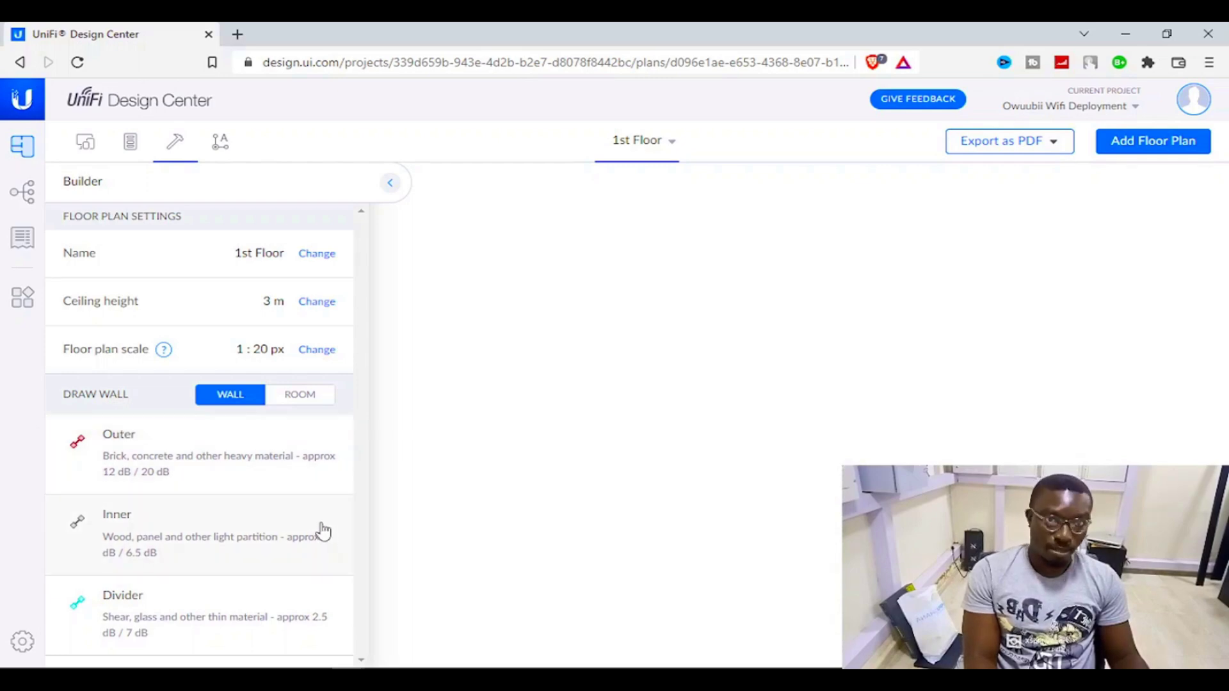
pyautogui.click(295, 392)
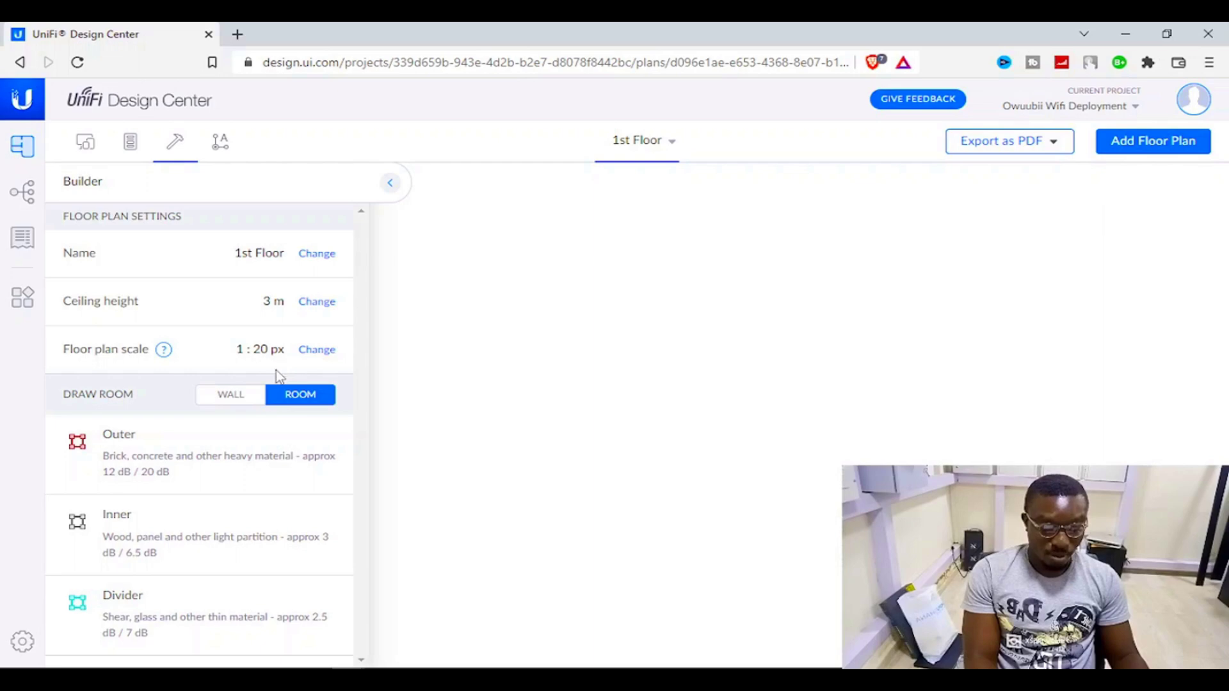
# - Delete the "1st Floor" plan and load the sample floor plan in its place
pyautogui.click(23, 62)
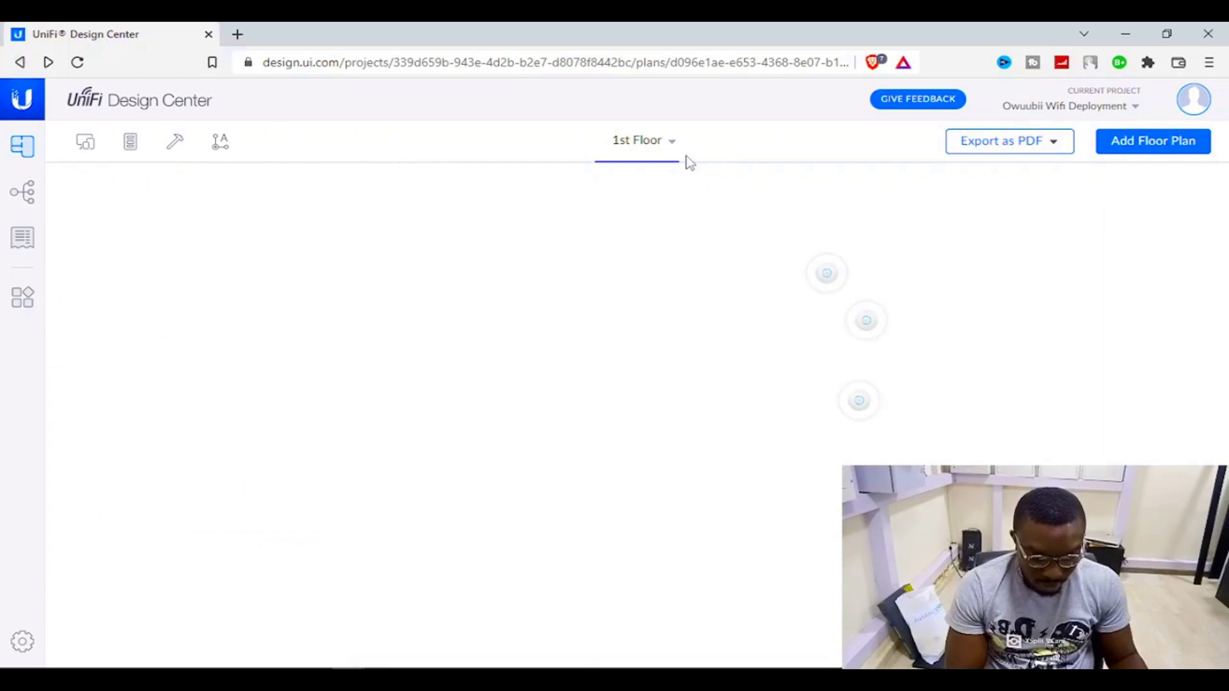
pyautogui.click(672, 142)
pyautogui.click(711, 221)
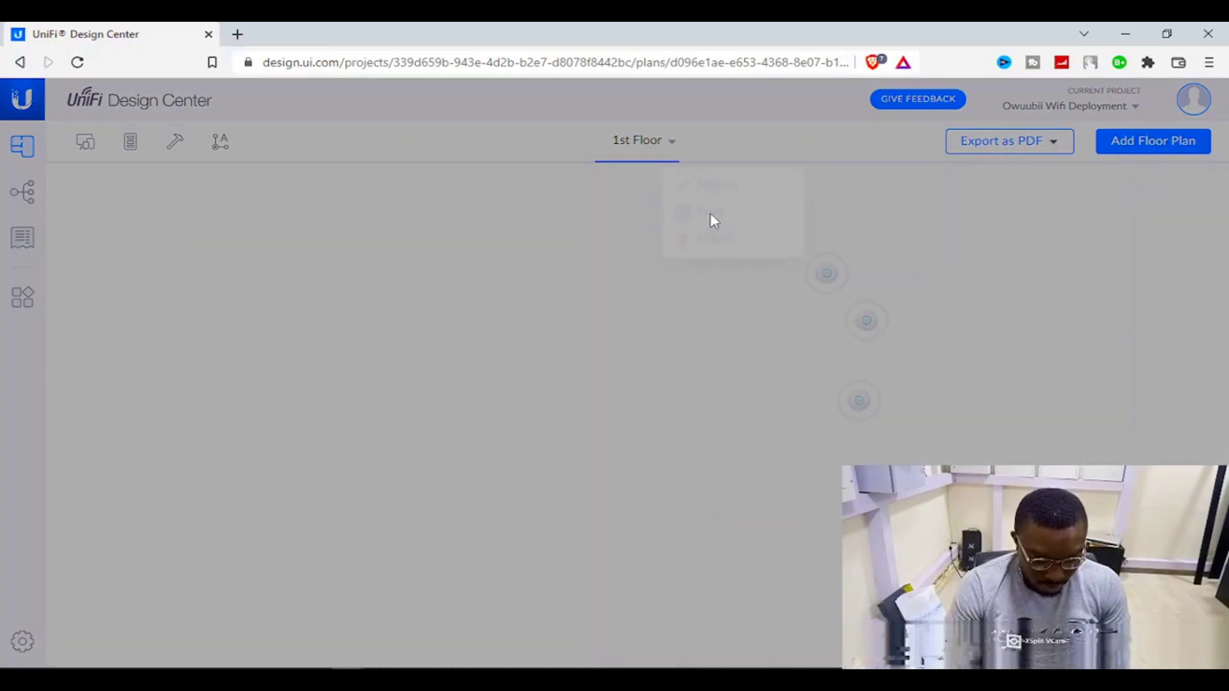
pyautogui.click(745, 447)
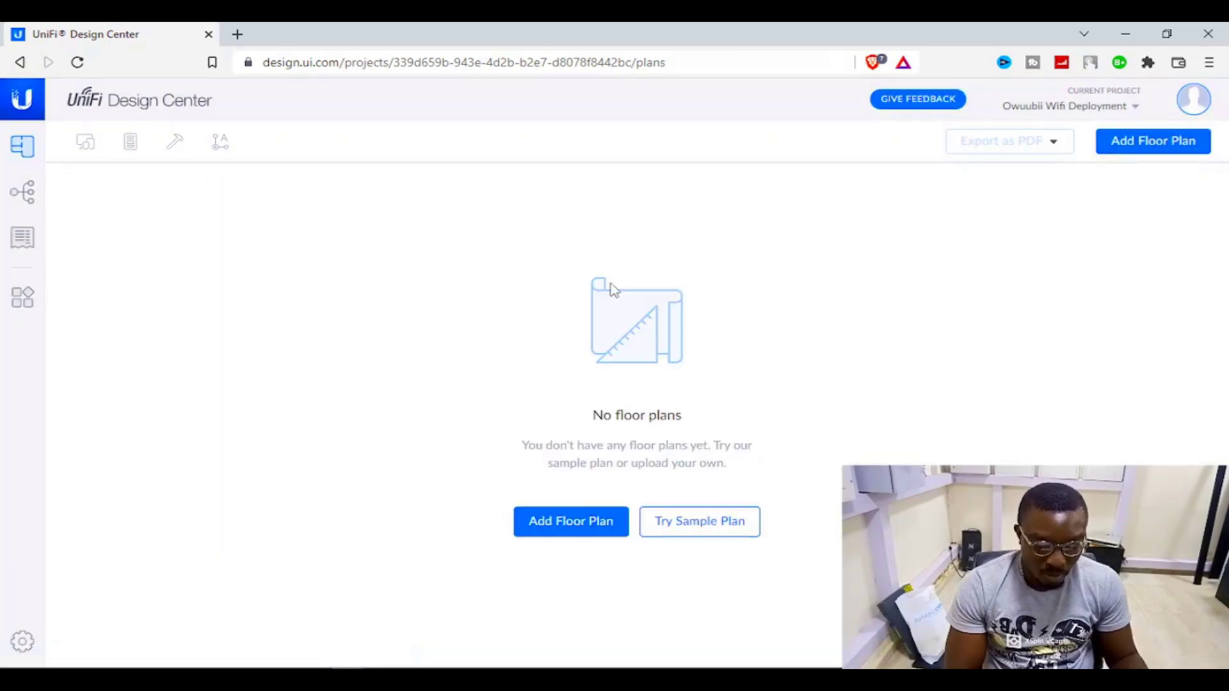
pyautogui.click(720, 526)
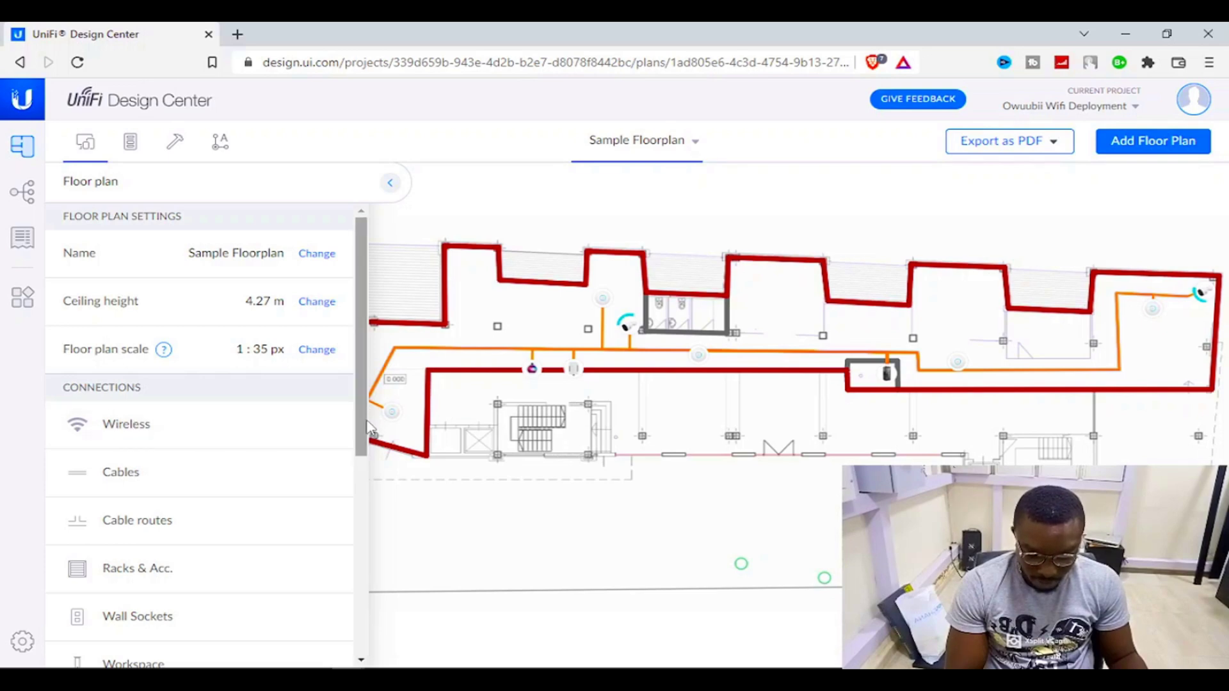
# - Review the wireless, cable, cable route and rack products available for the sample floor plan
pyautogui.scroll(-3, 366, 428)
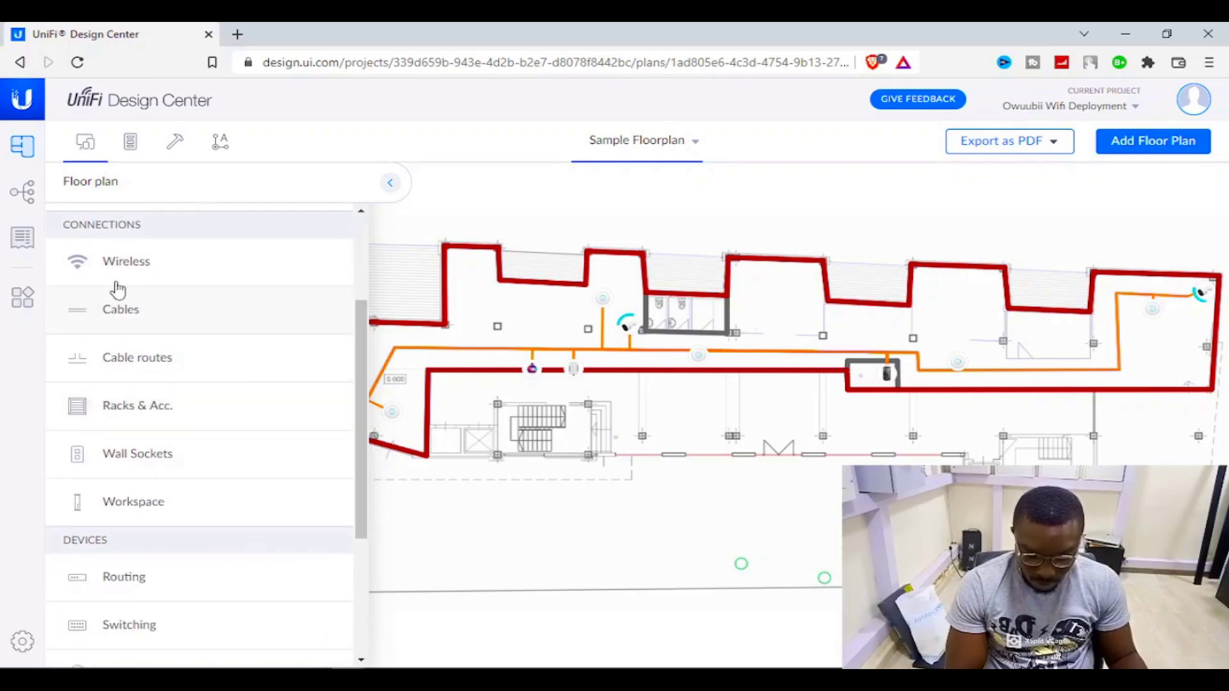
pyautogui.click(127, 268)
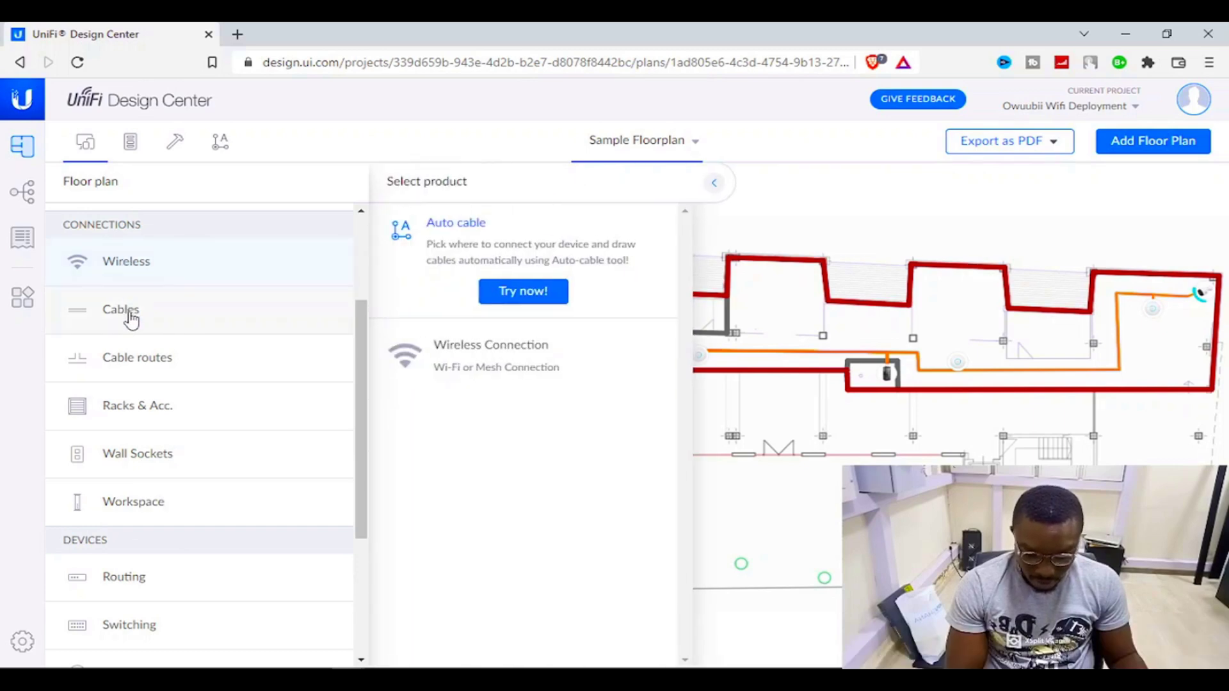
pyautogui.click(141, 312)
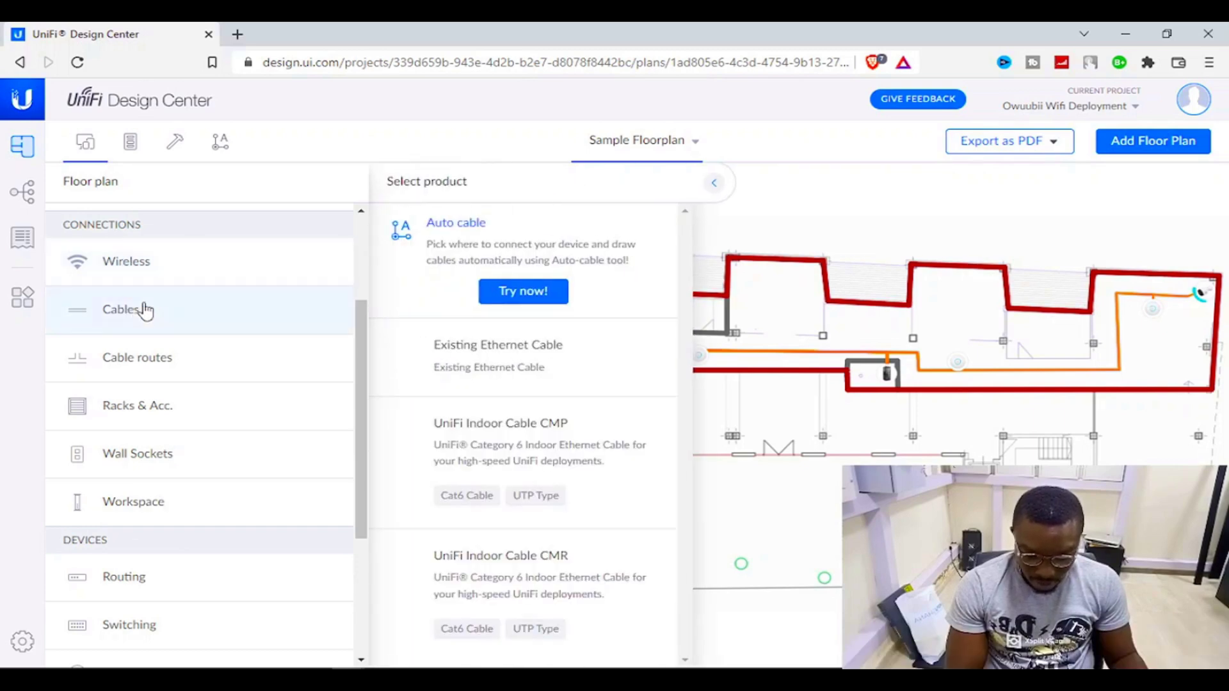
pyautogui.click(167, 368)
pyautogui.click(168, 415)
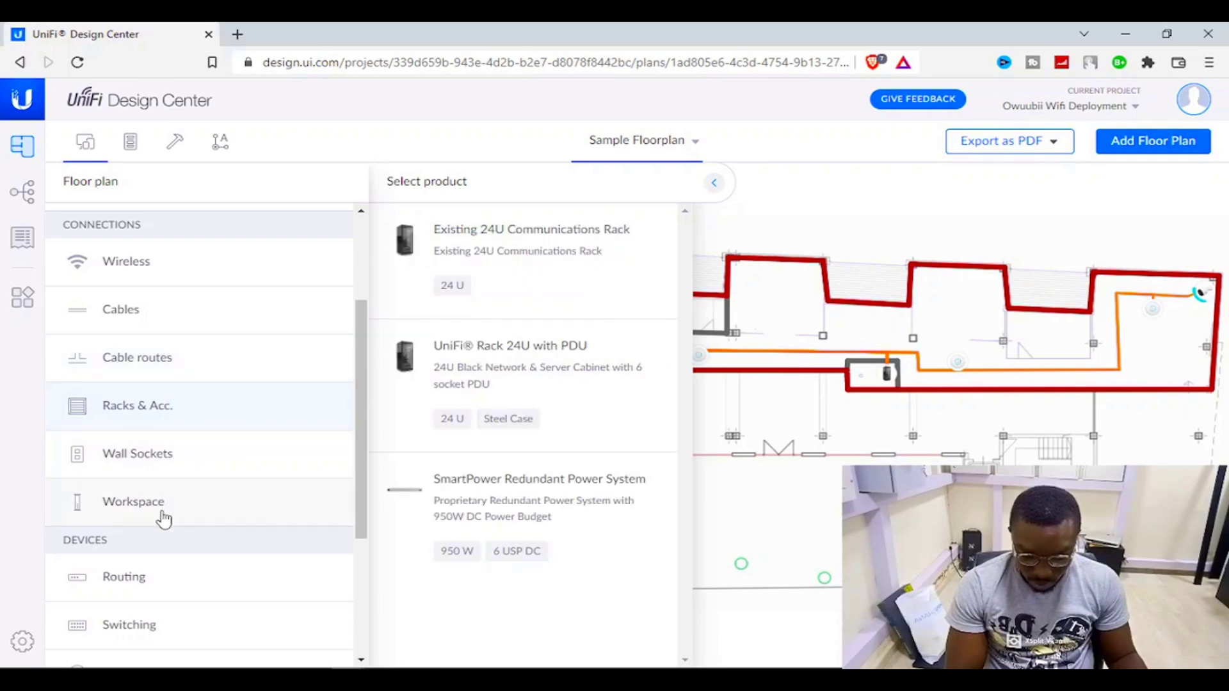
pyautogui.moveTo(362, 510); pyautogui.dragTo(343, 417)
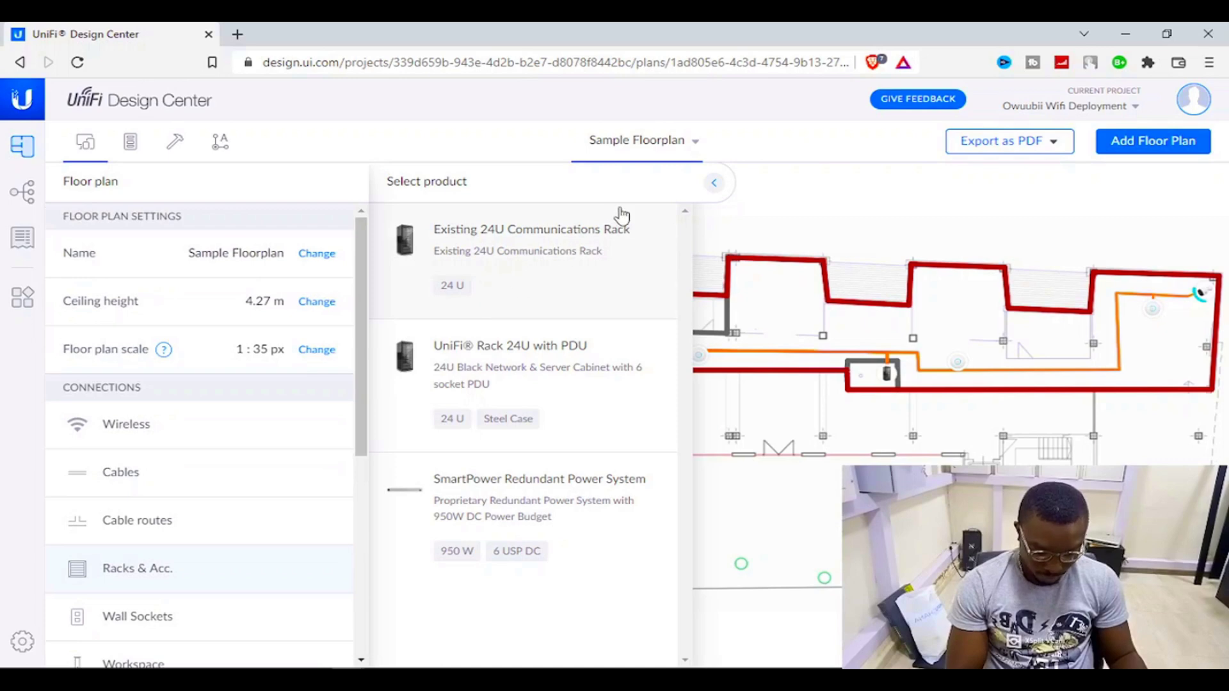
pyautogui.click(714, 183)
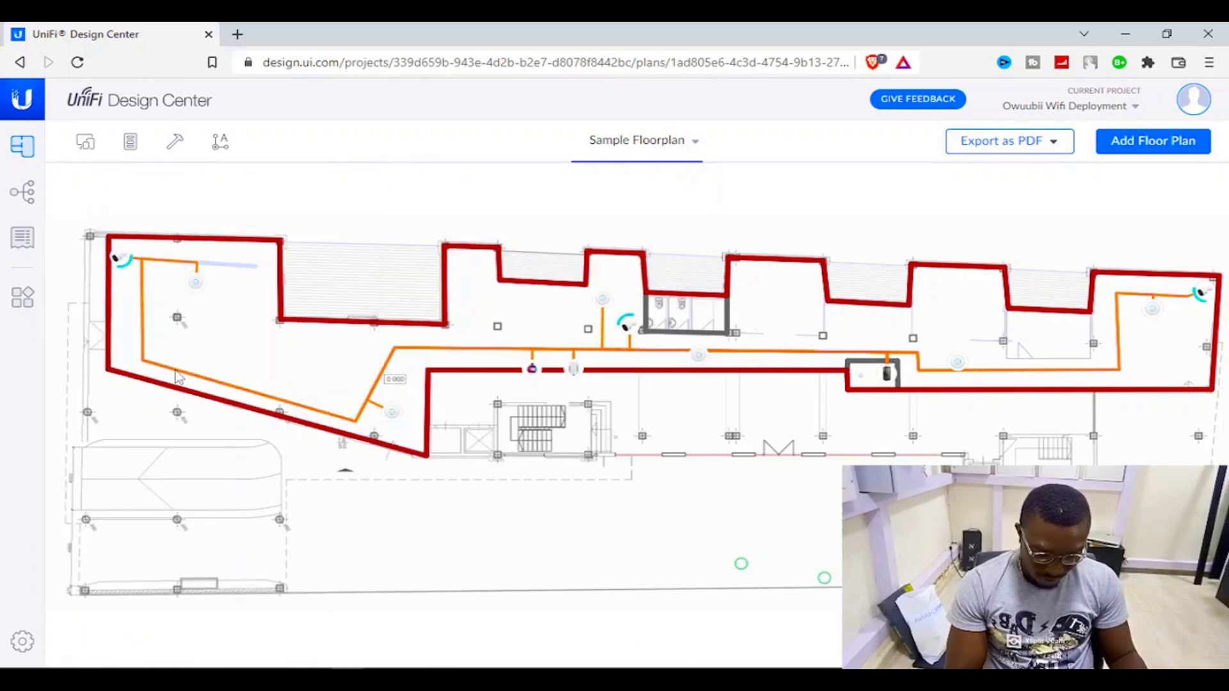
# - Examine the cameras, access points, door access devices and rack on the sample plan, along with their cable runs
pyautogui.click(123, 262)
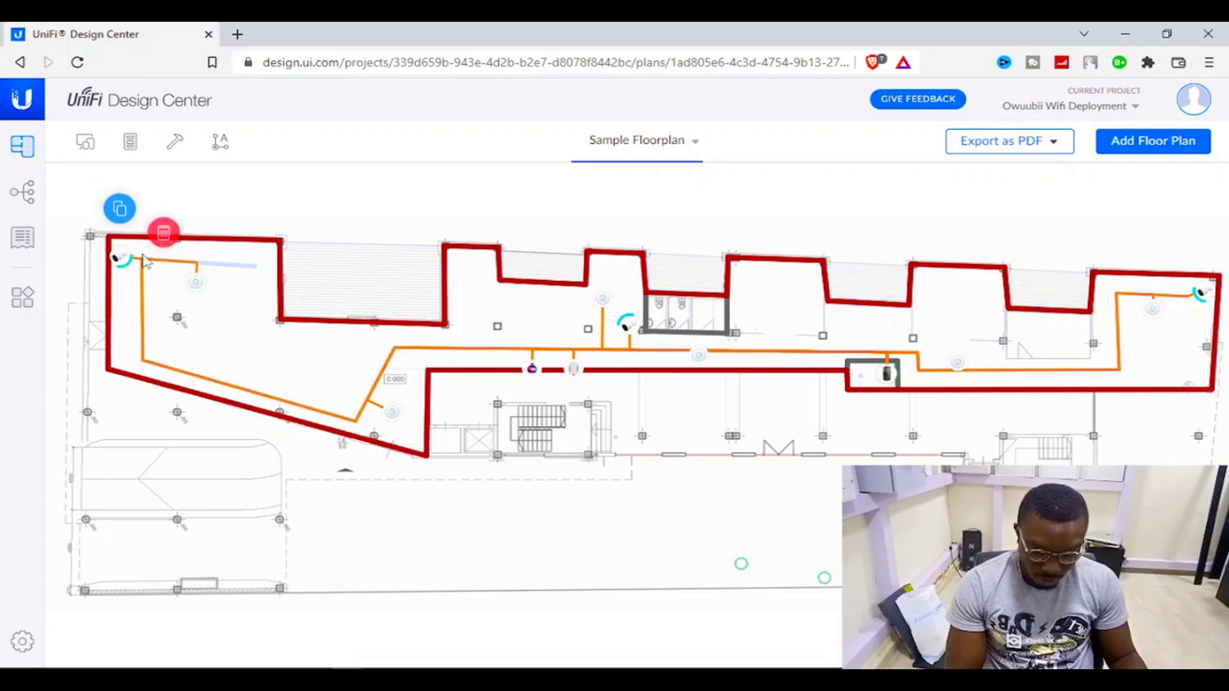
pyautogui.click(199, 285)
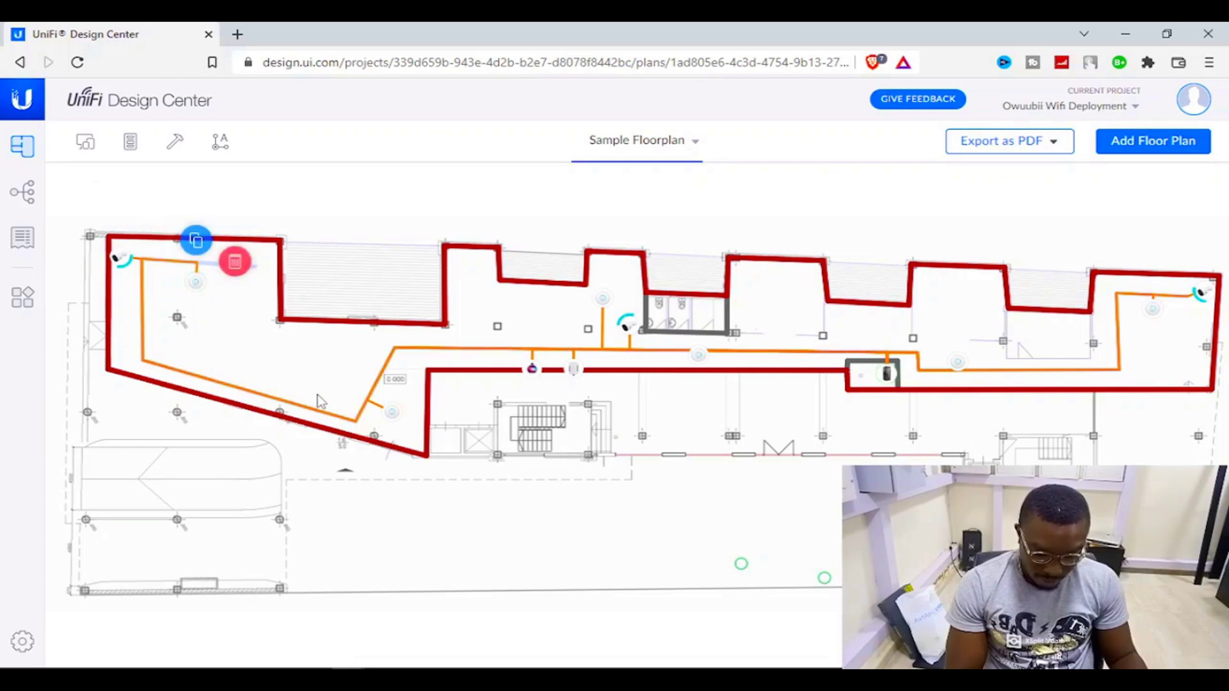
pyautogui.click(393, 411)
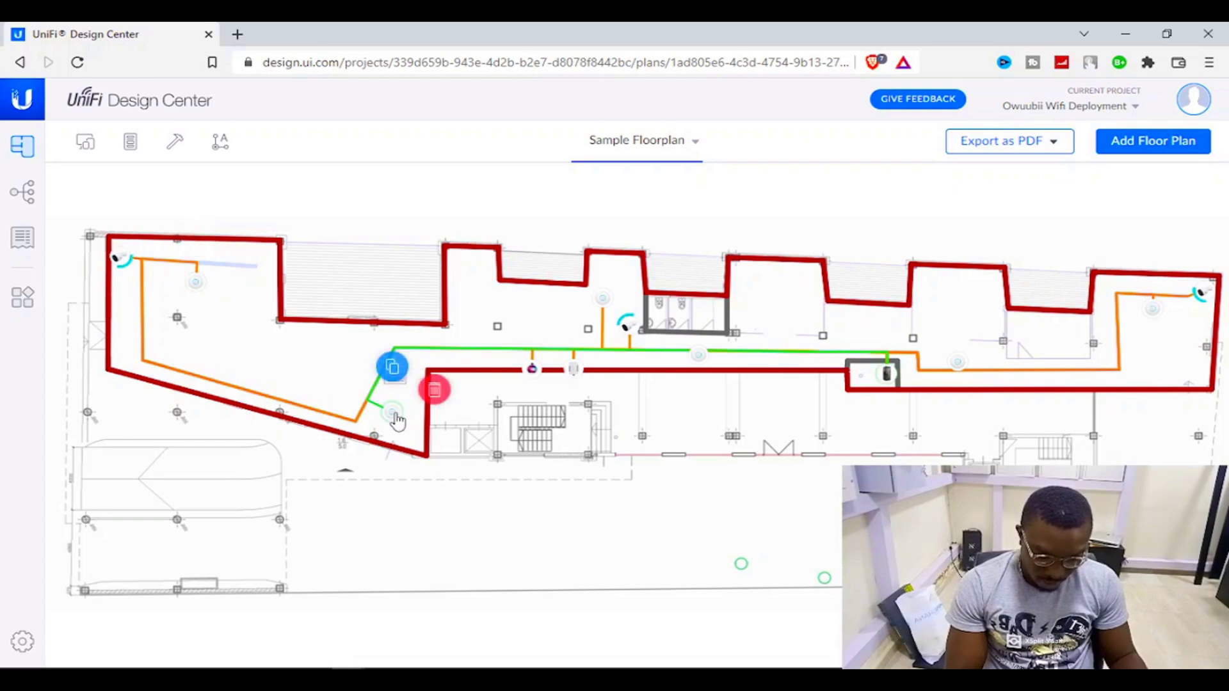
pyautogui.click(534, 369)
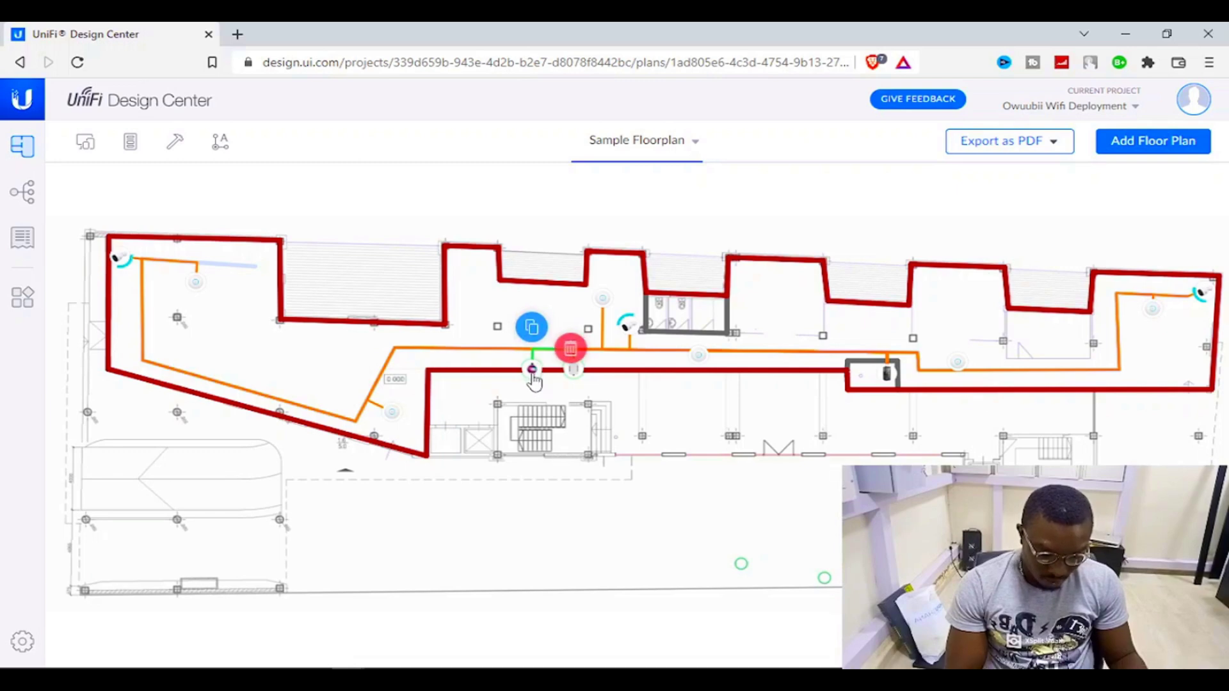
pyautogui.click(575, 371)
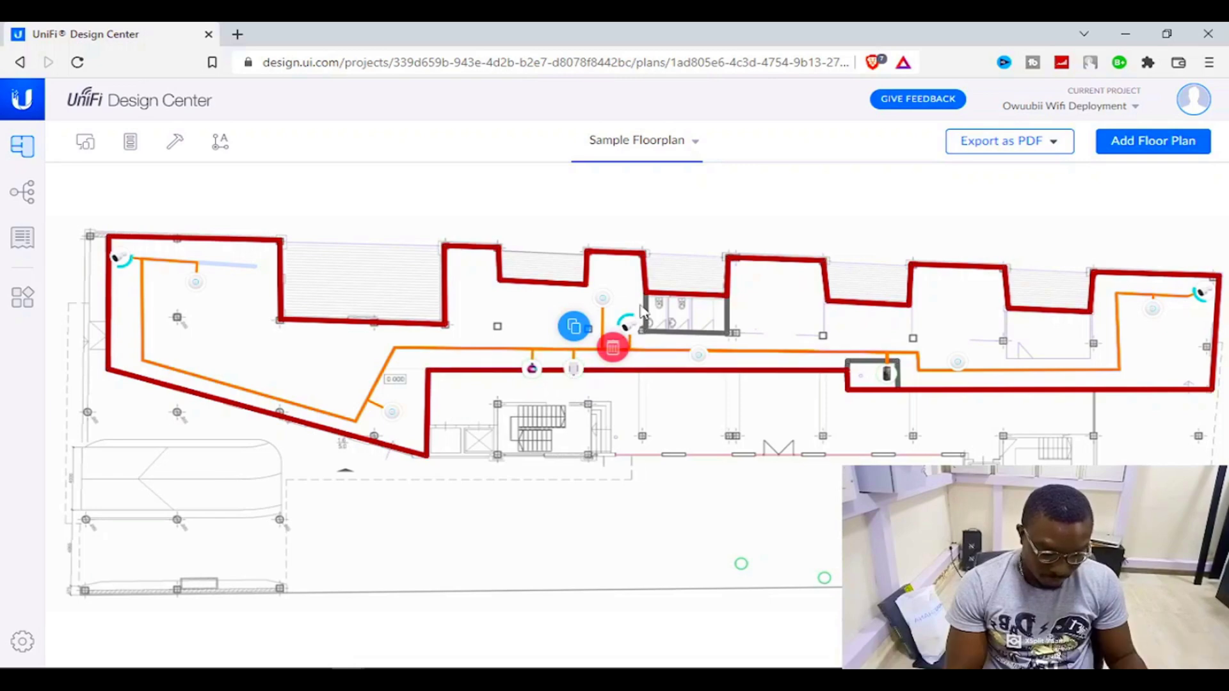
pyautogui.click(618, 313)
pyautogui.click(602, 301)
pyautogui.click(701, 360)
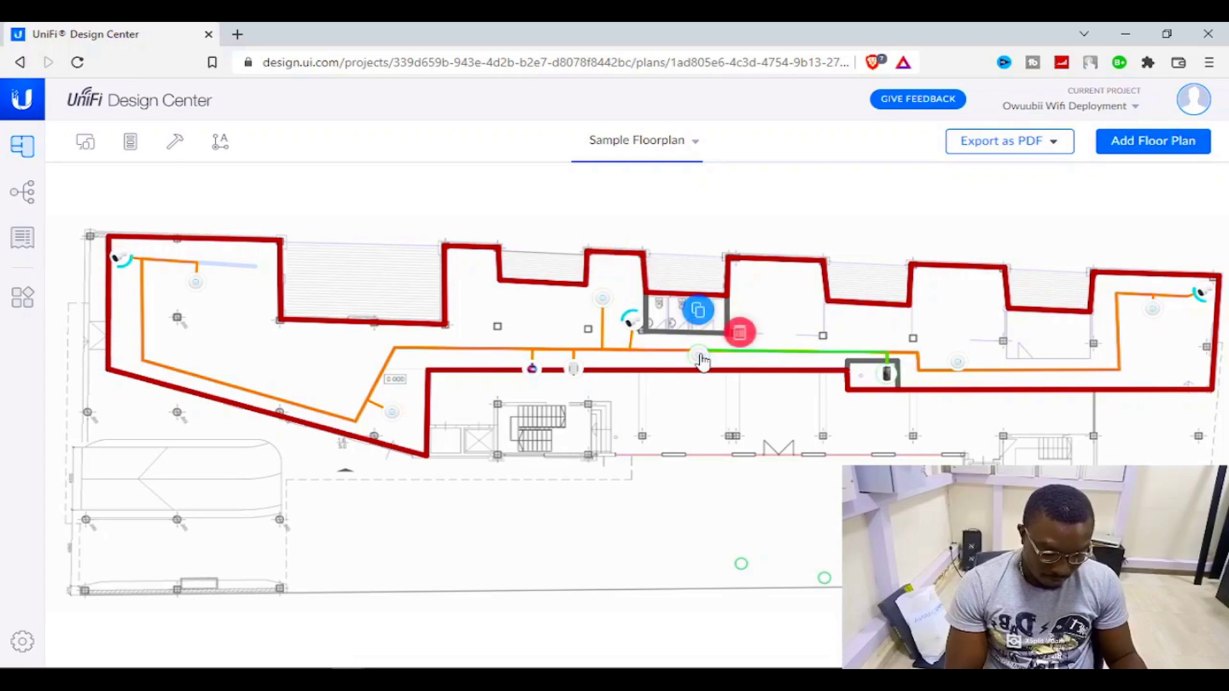
pyautogui.click(888, 377)
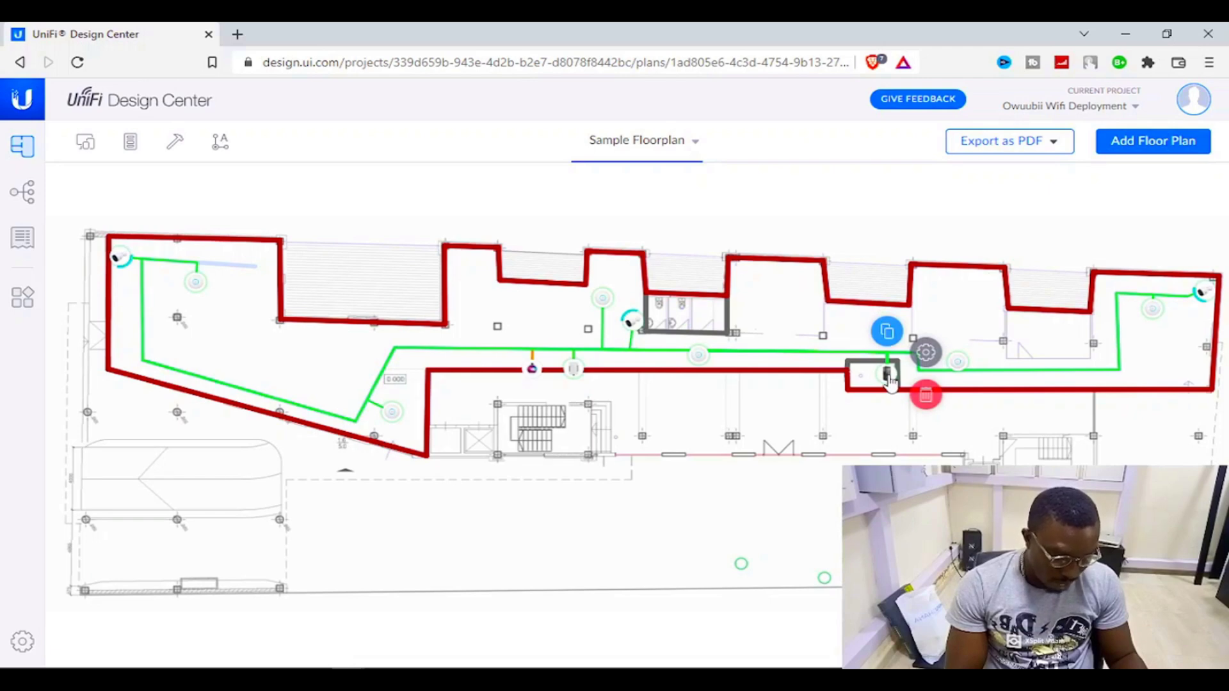
pyautogui.click(961, 360)
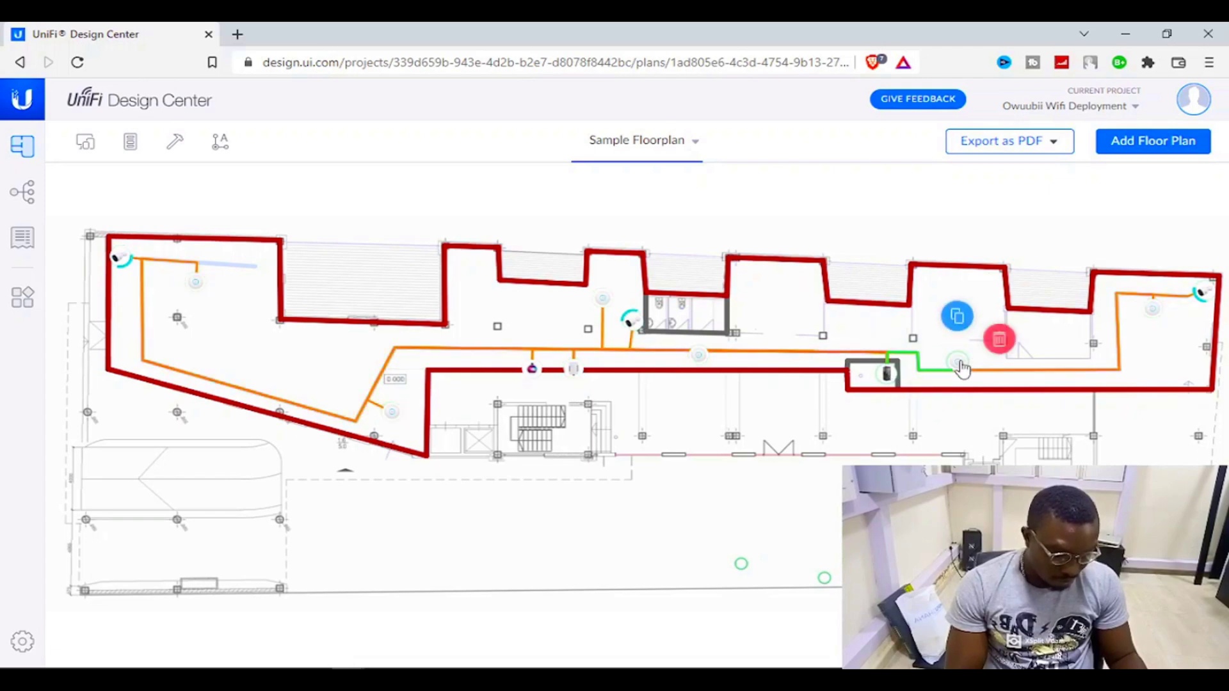
pyautogui.click(1203, 296)
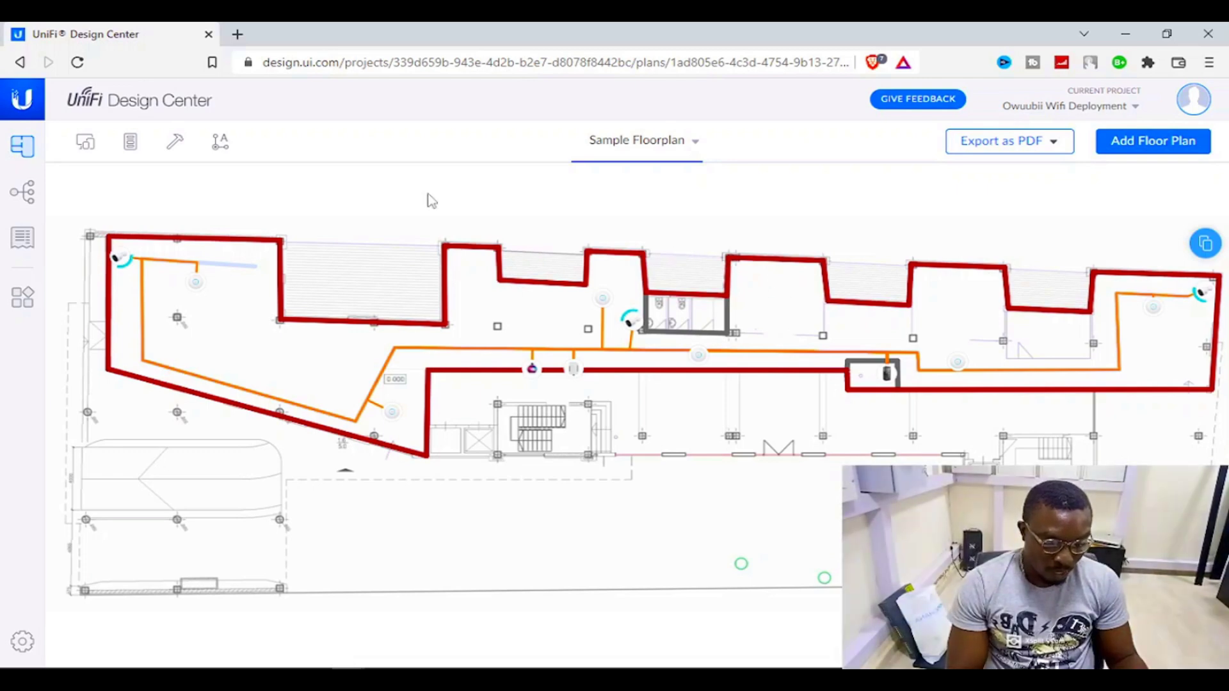
# - Link the two access points in the building's right wing wirelessly and, in Auto cable, create a tunnel on the corridor's lower outer wall
pyautogui.click(86, 148)
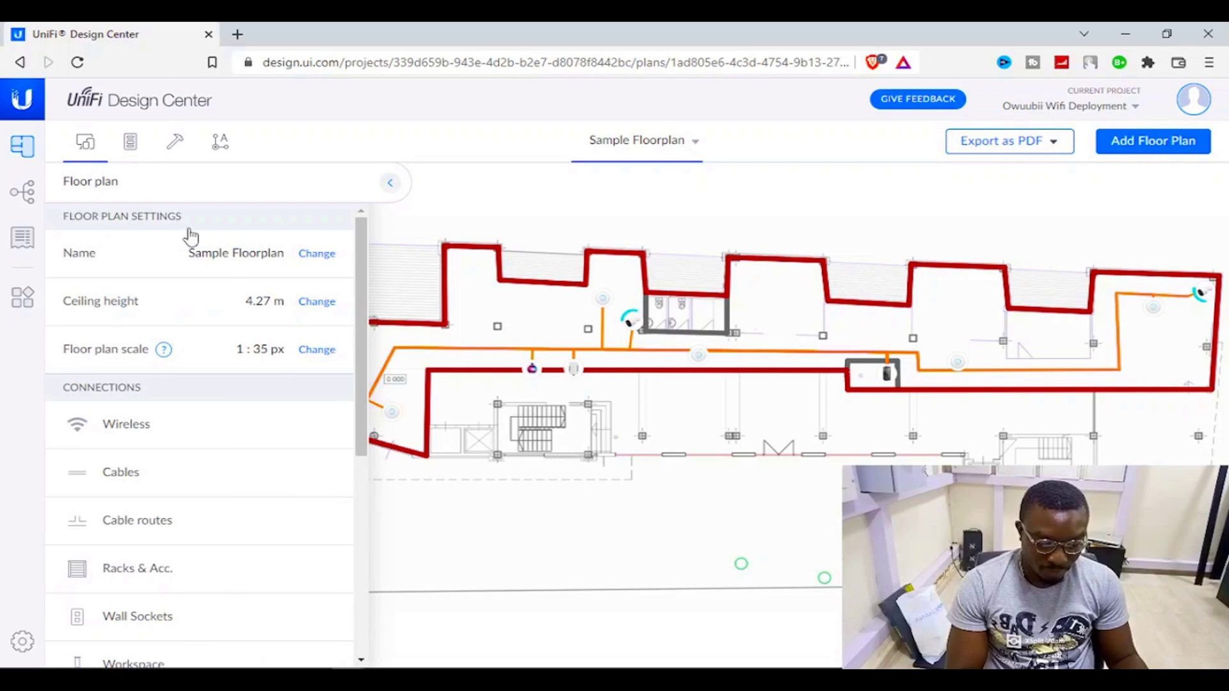
pyautogui.scroll(-4, 363, 375)
pyautogui.scroll(4, 363, 375)
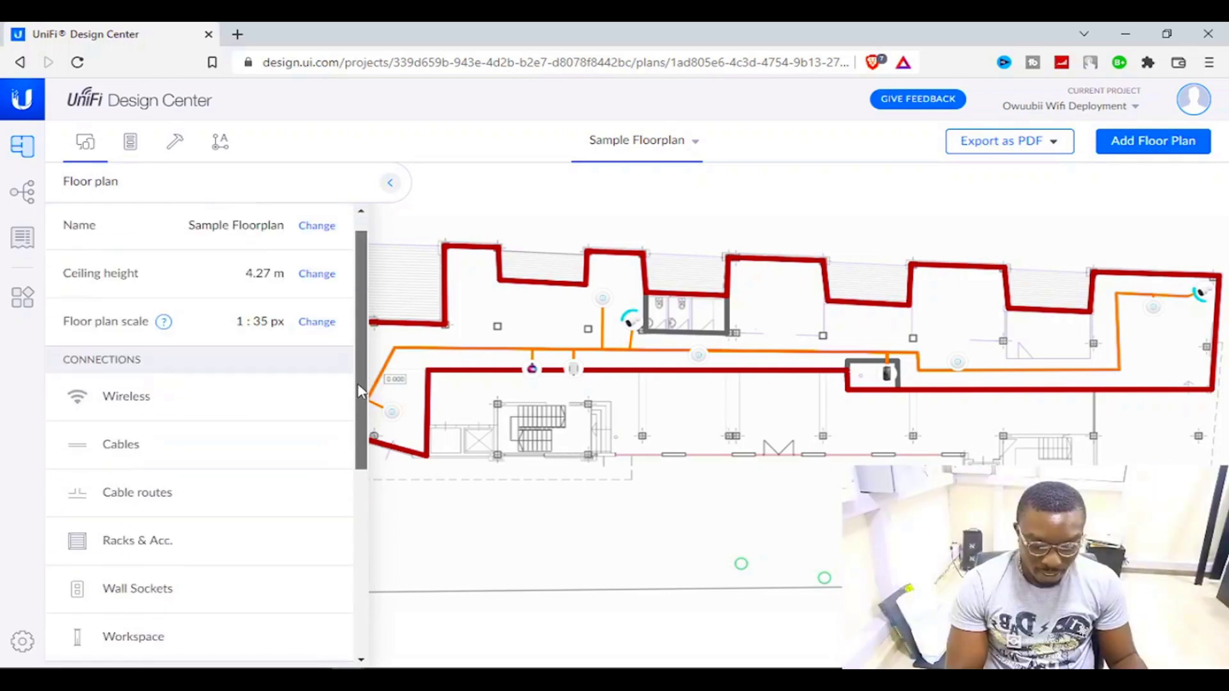
pyautogui.click(132, 397)
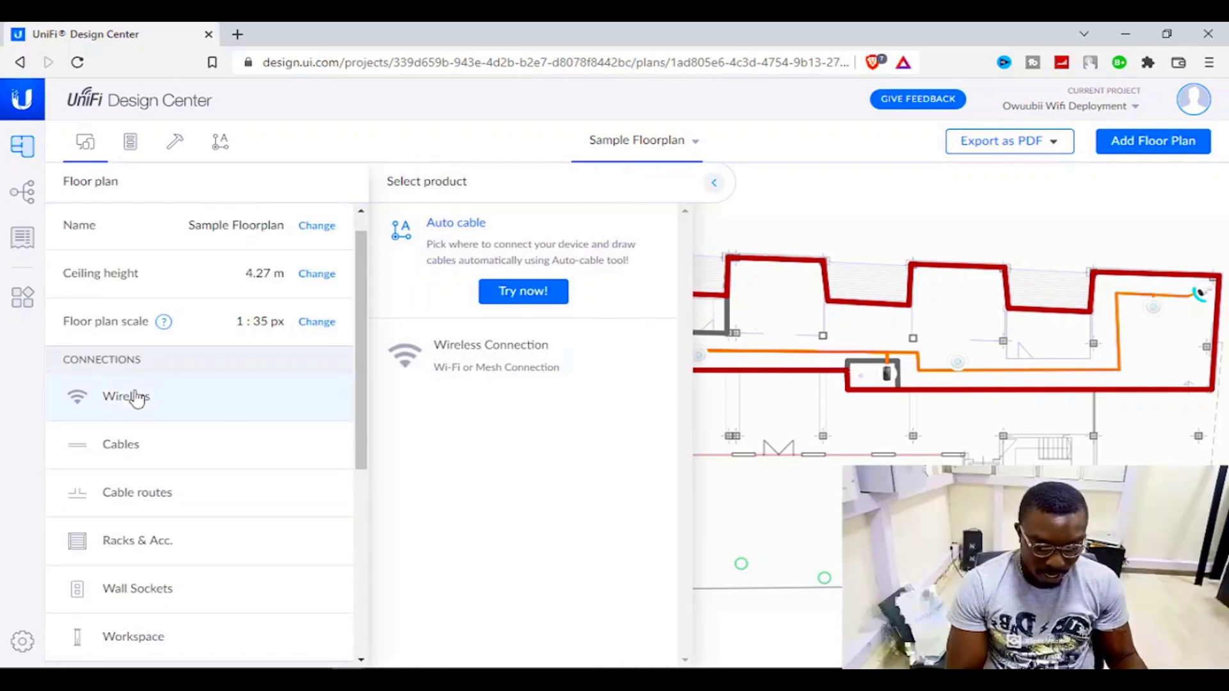
pyautogui.click(520, 292)
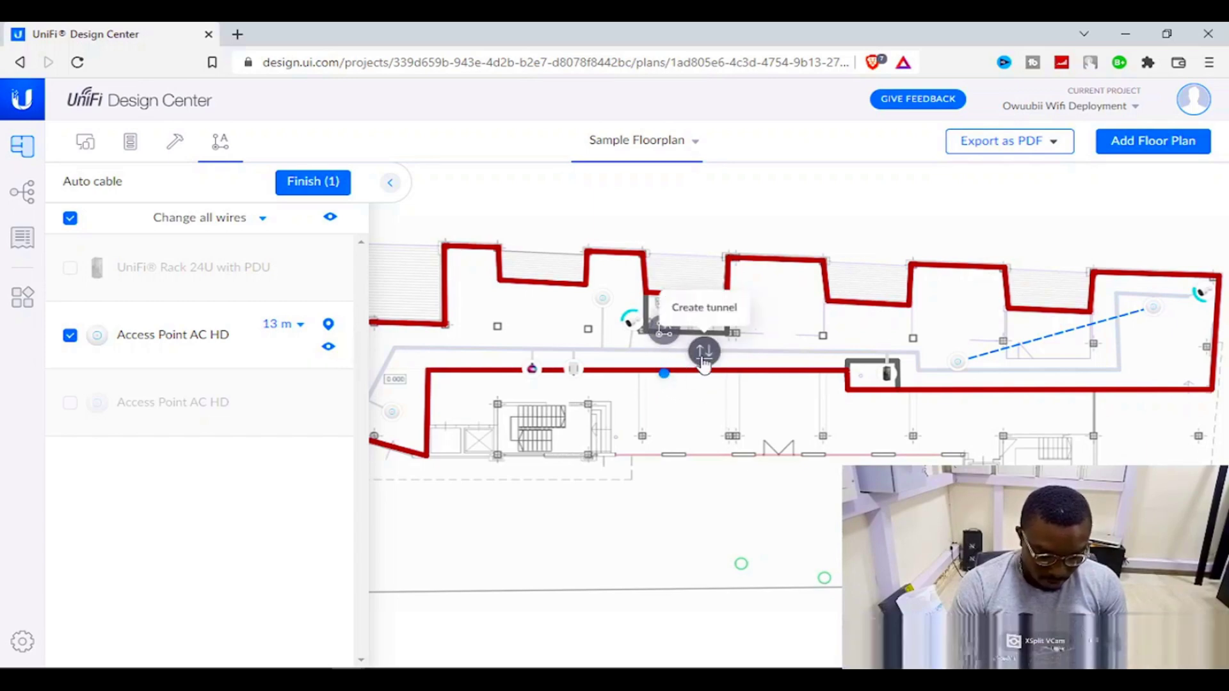
pyautogui.click(703, 350)
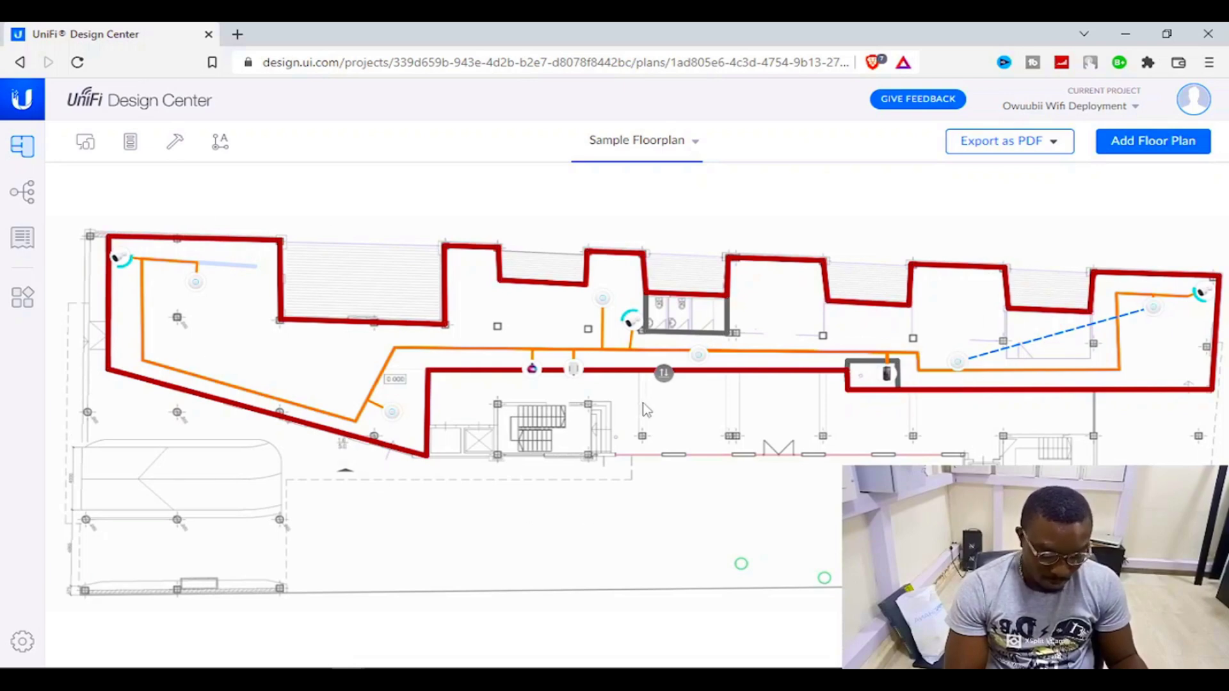
# - Examine the project's network topology, starting from the Dream Machine Pro
pyautogui.click(31, 197)
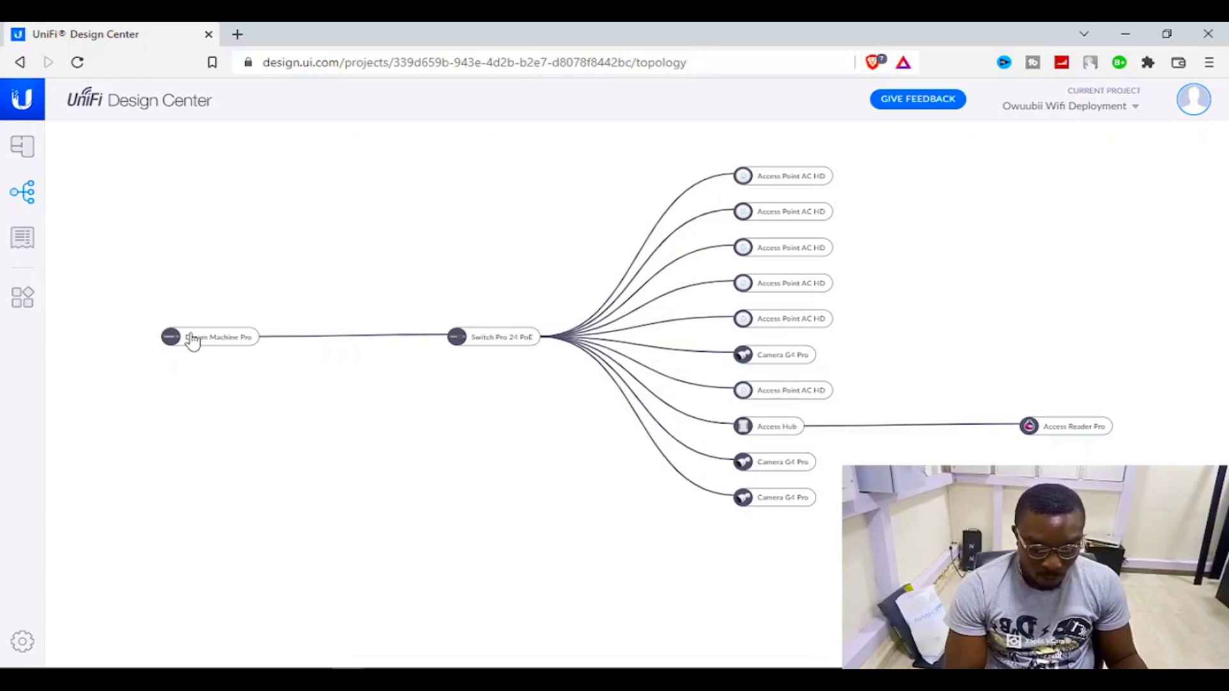
pyautogui.click(218, 344)
pyautogui.click(218, 344)
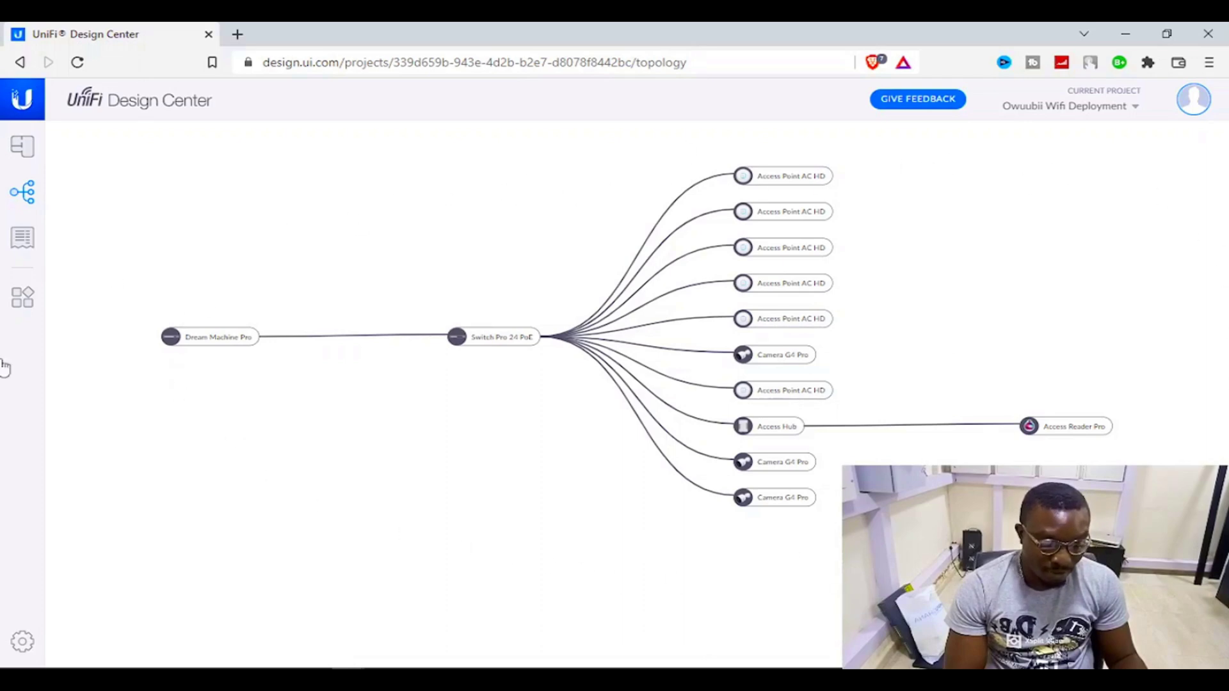
# - Review the project's list of materials, covering the Ubiquiti devices, communications rack items and estimated cable lengths
pyautogui.click(21, 244)
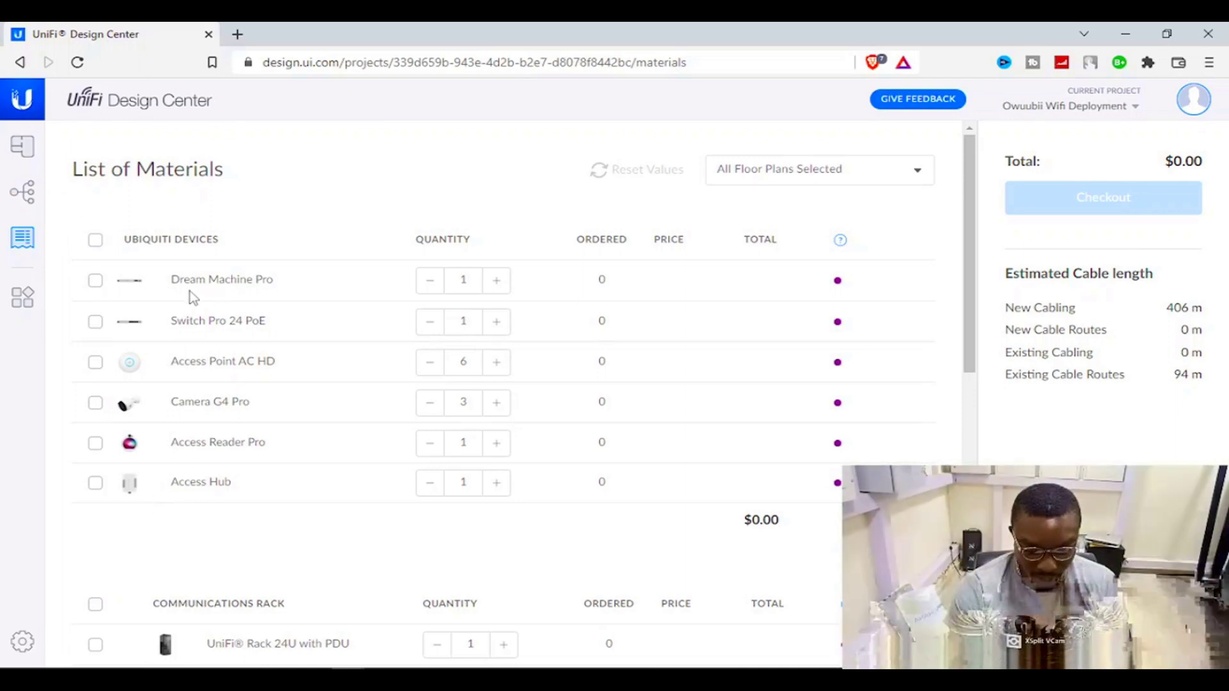
pyautogui.click(96, 241)
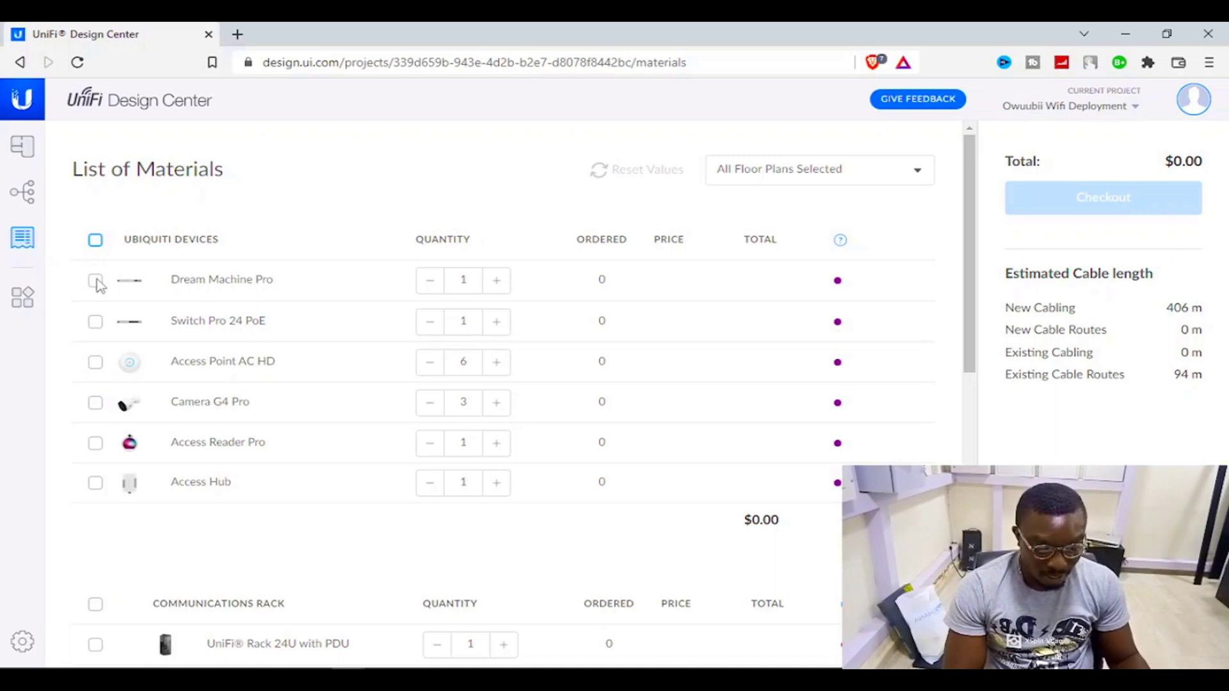
pyautogui.scroll(-5, 217, 481)
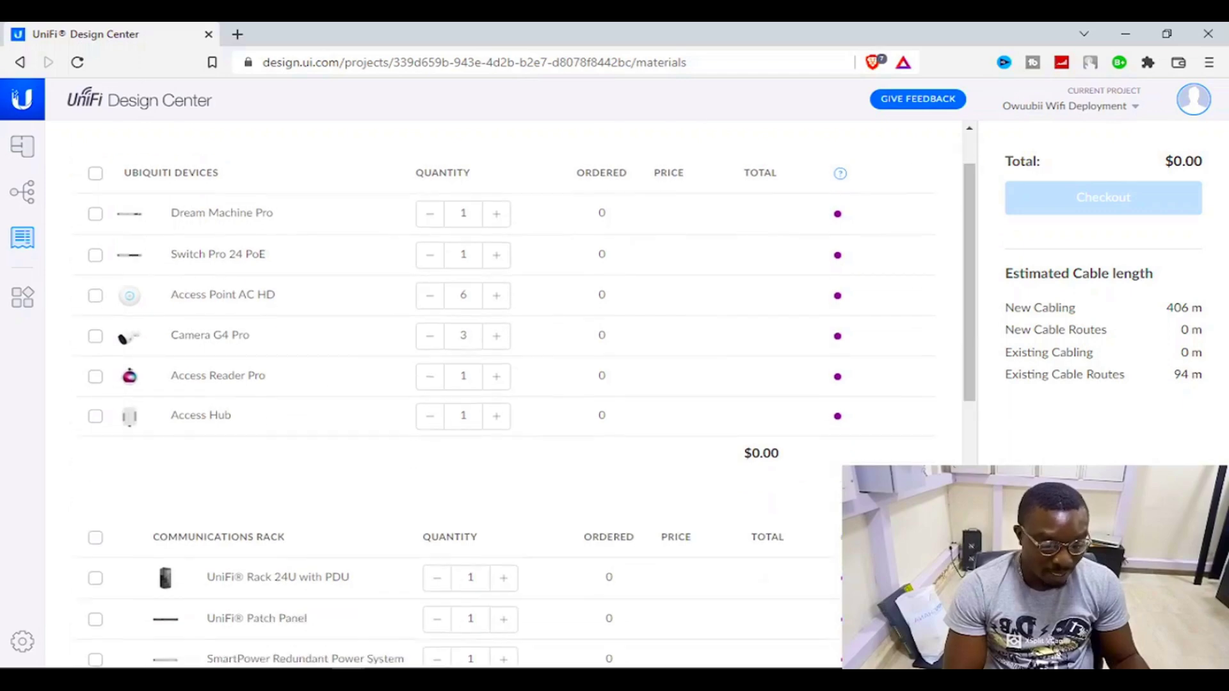
pyautogui.scroll(4, 919, 448)
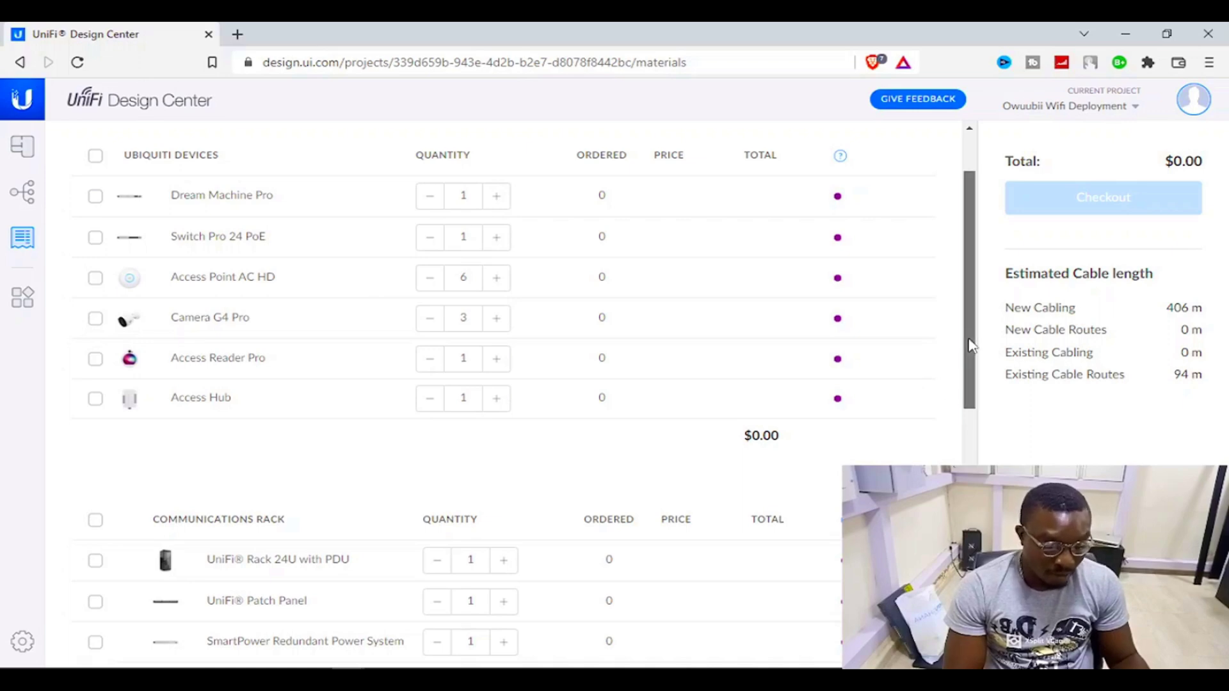
pyautogui.moveTo(970, 346); pyautogui.dragTo(979, 276)
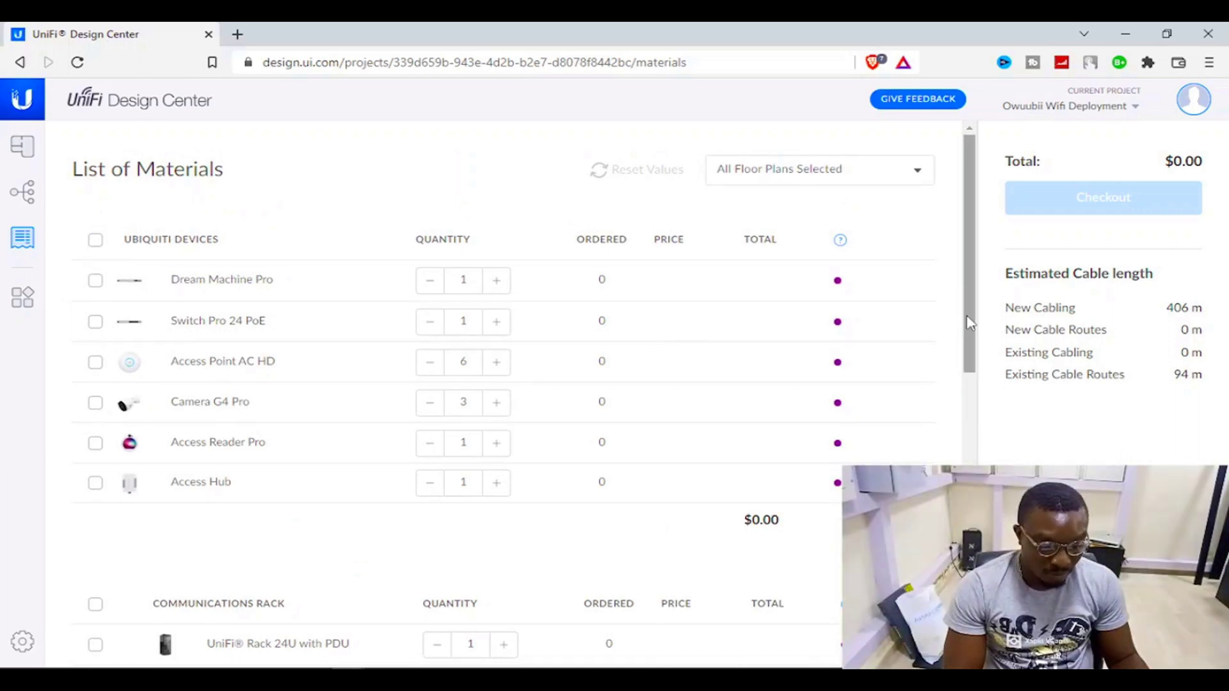
pyautogui.moveTo(969, 323)
pyautogui.mouseDown()
pyautogui.moveTo(965, 396)
pyautogui.moveTo(965, 308)
pyautogui.mouseUp()
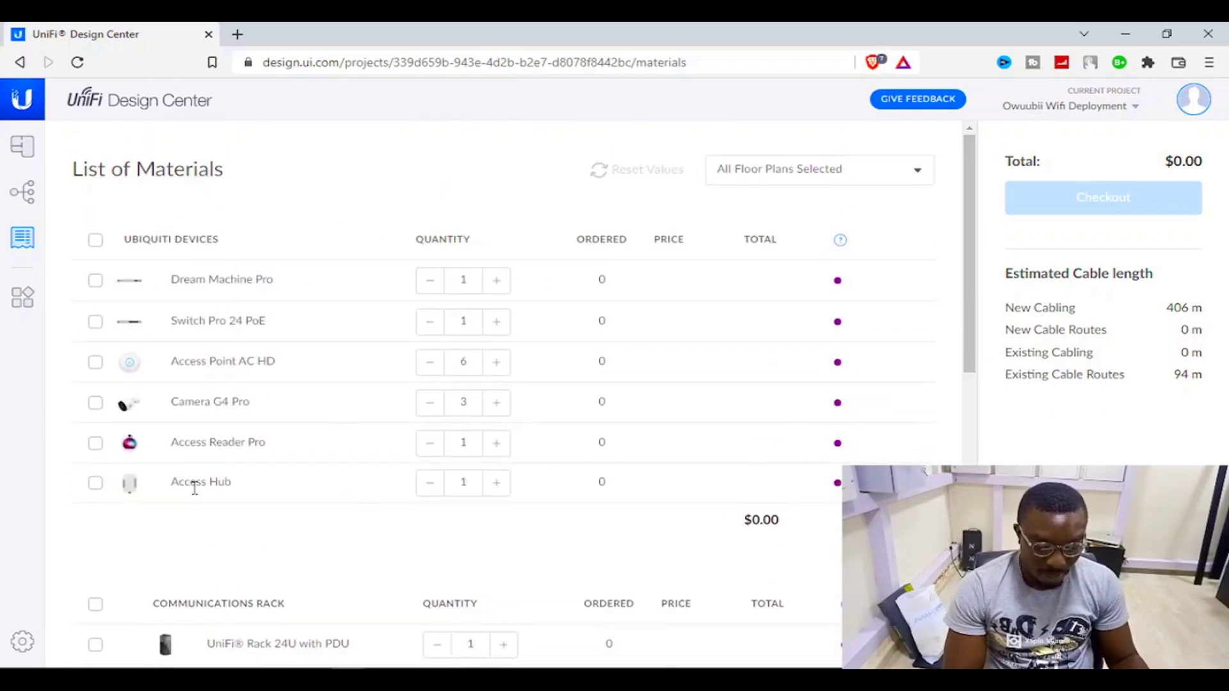
# - Examine the communications rack items and cabling materials in the list of materials, along with their quantities
pyautogui.moveTo(970, 328); pyautogui.dragTo(1035, 194)
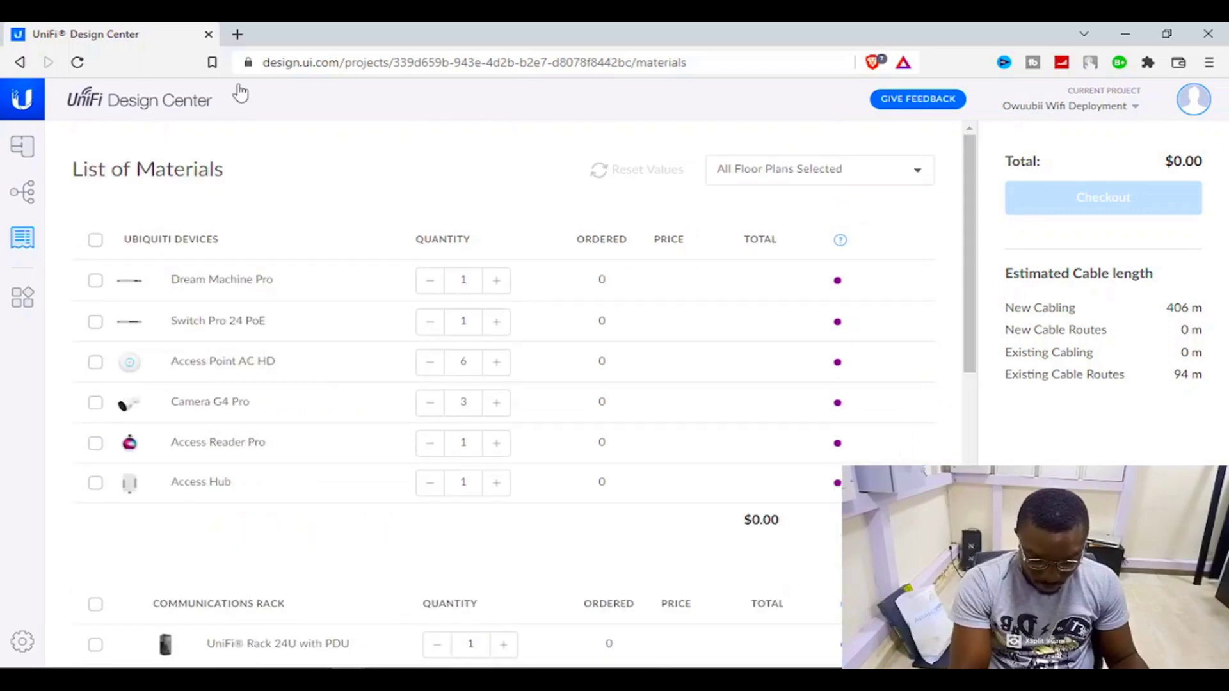
pyautogui.moveTo(965, 294); pyautogui.dragTo(960, 424)
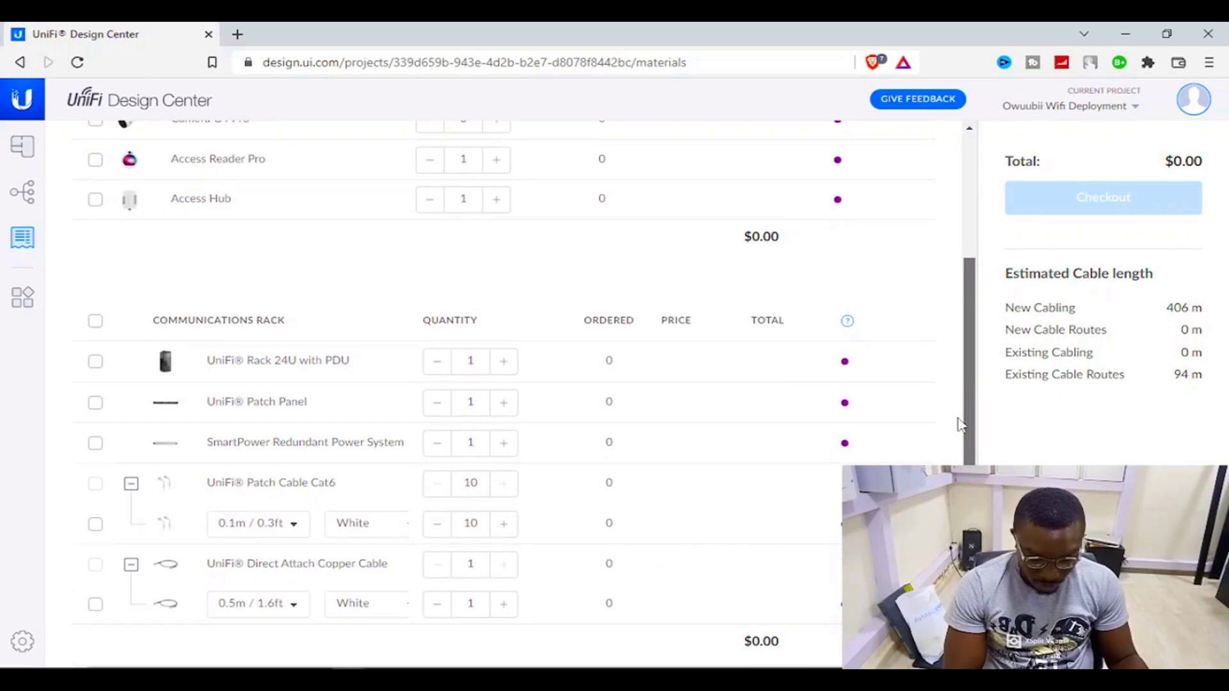
pyautogui.scroll(-2, 895, 422)
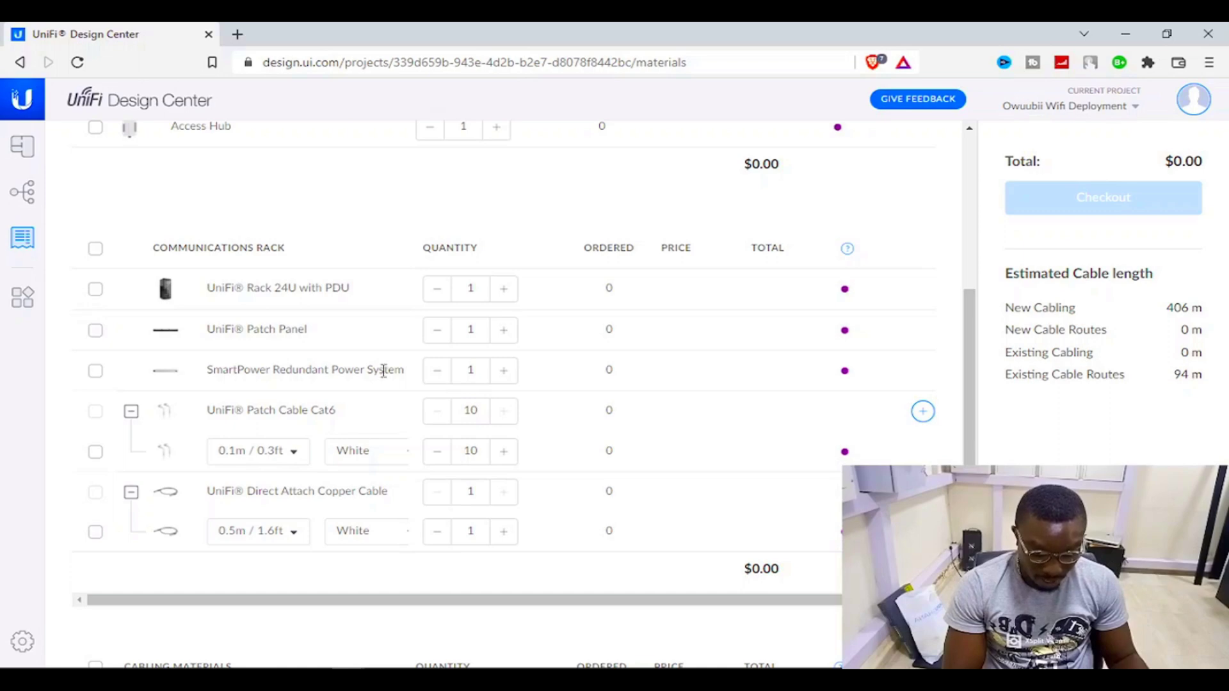
pyautogui.scroll(-4, 832, 493)
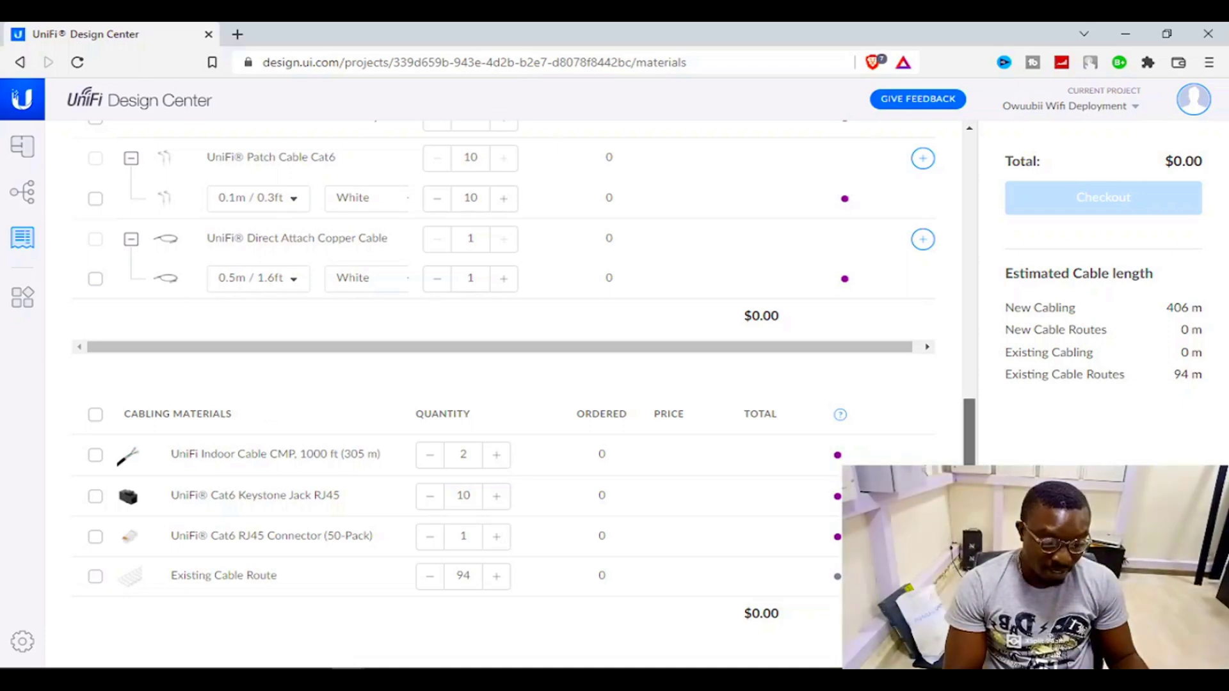
pyautogui.scroll(1, 229, 442)
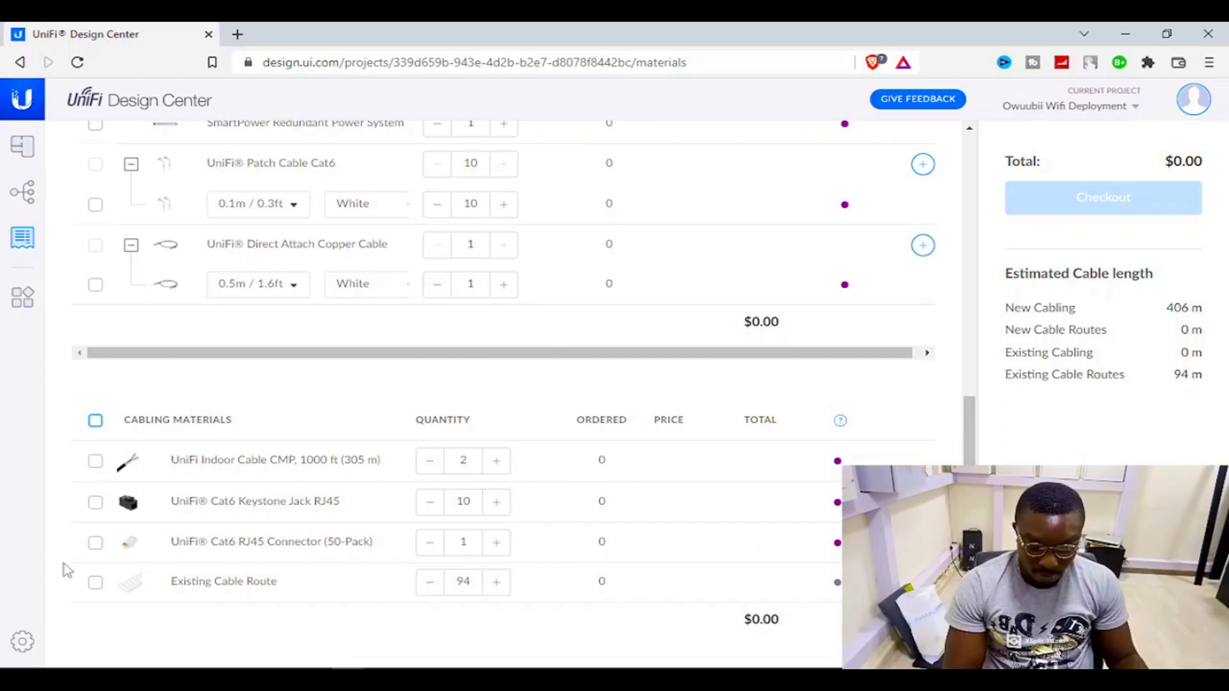
pyautogui.scroll(1, 506, 384)
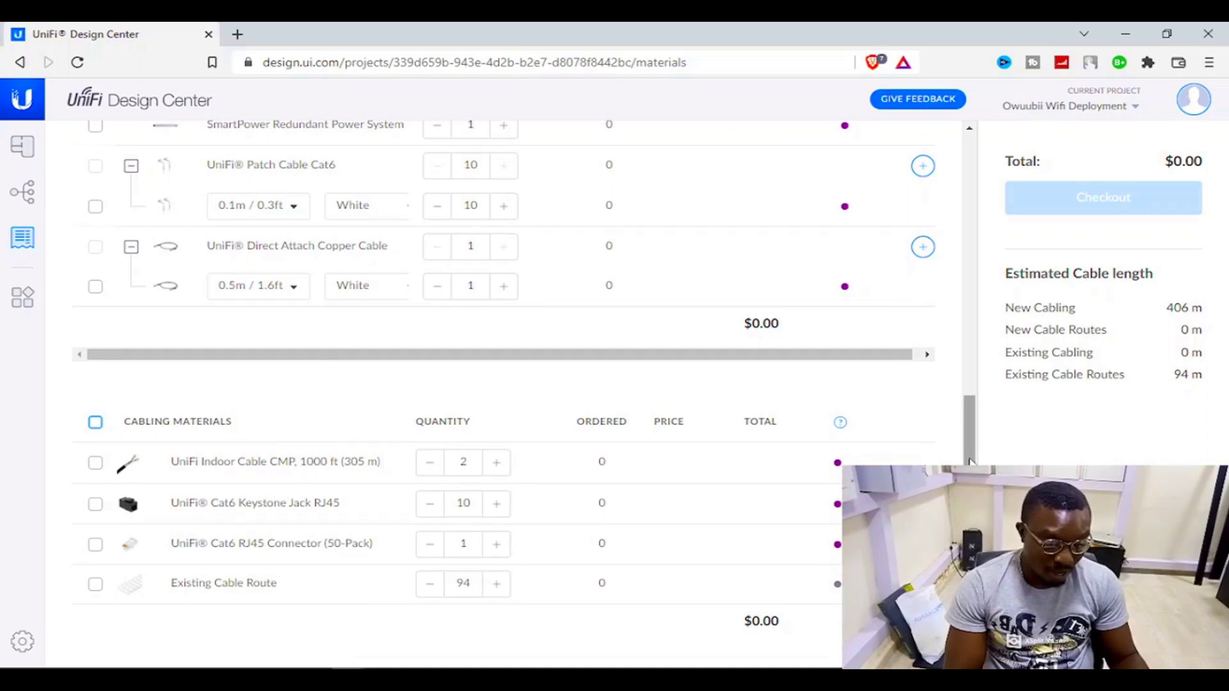
pyautogui.scroll(3, 994, 377)
pyautogui.scroll(5, 994, 377)
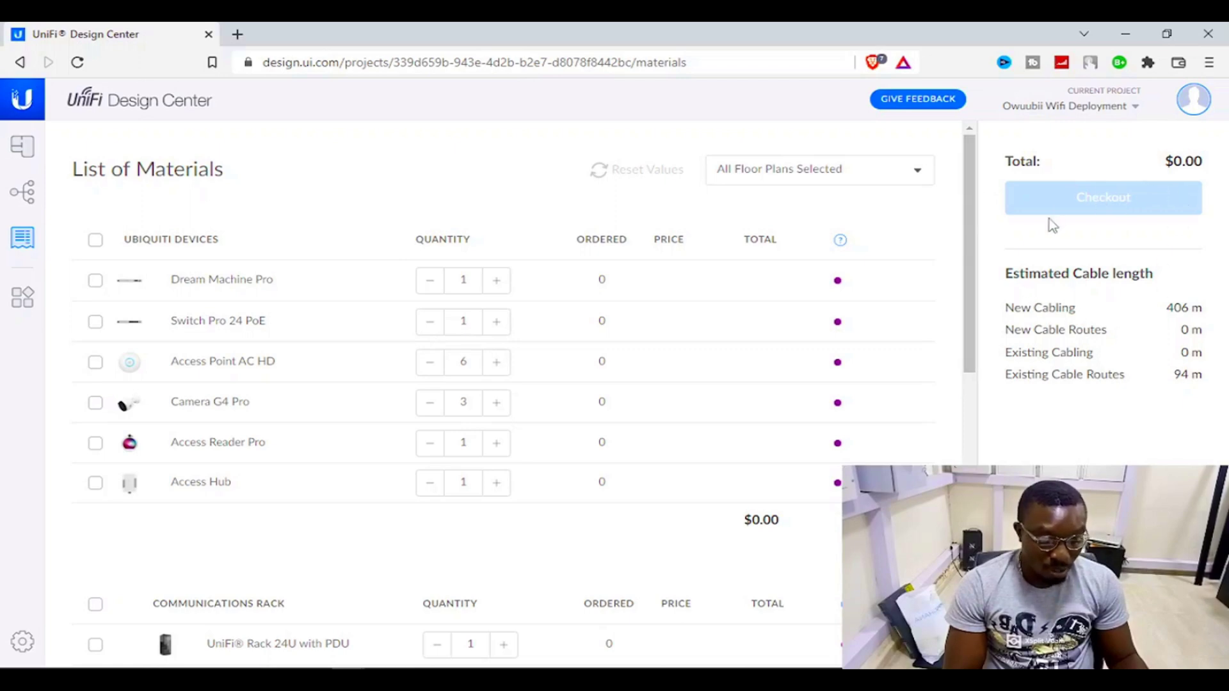
# - Check which floor plans the list of materials covers, leaving the floor plan selection as it is
pyautogui.click(866, 181)
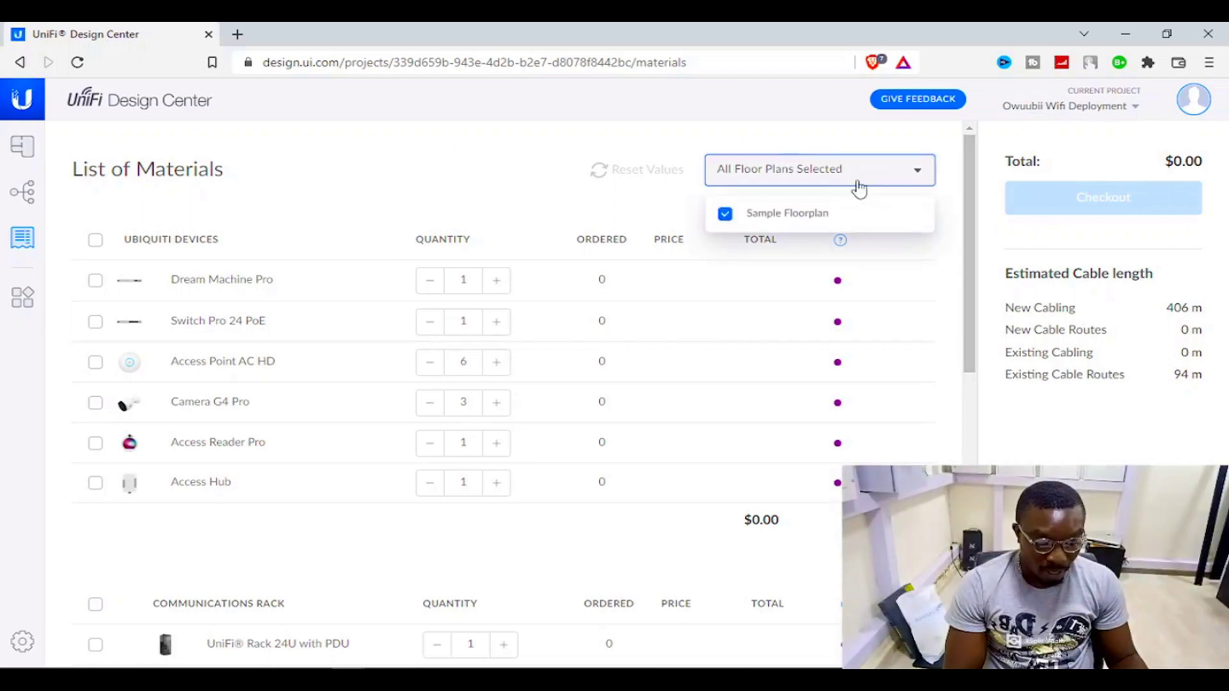
pyautogui.moveTo(971, 218); pyautogui.dragTo(993, 200)
pyautogui.click(993, 200)
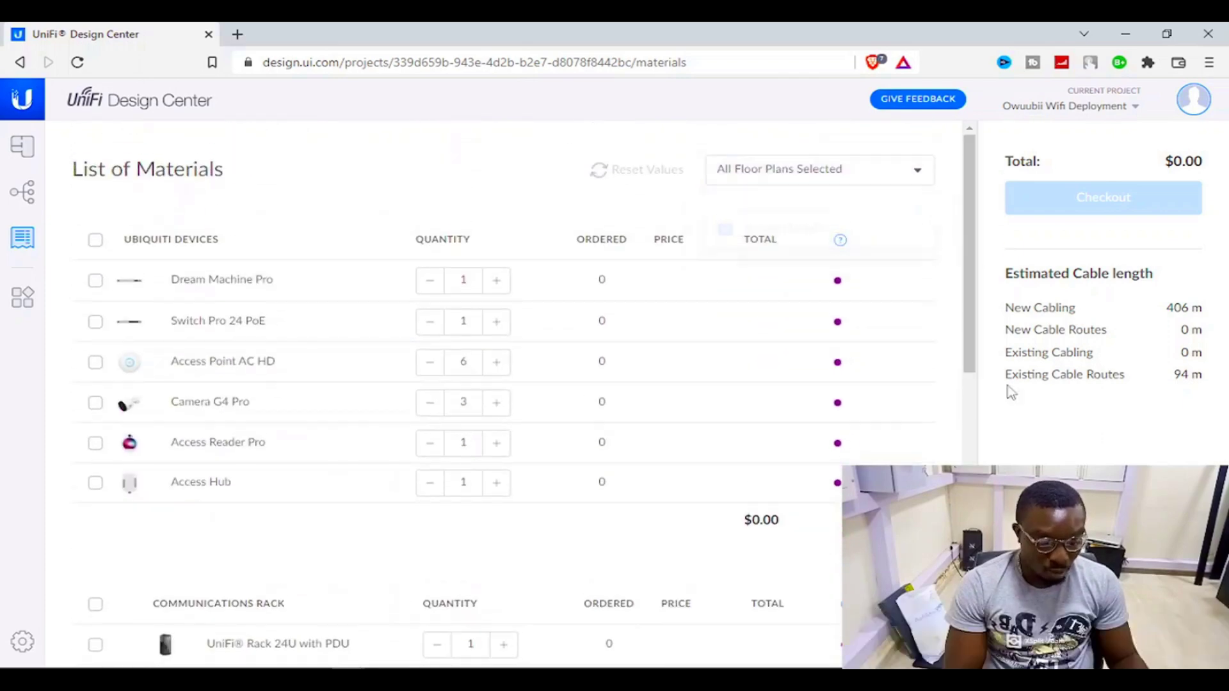
pyautogui.moveTo(972, 301); pyautogui.dragTo(985, 192)
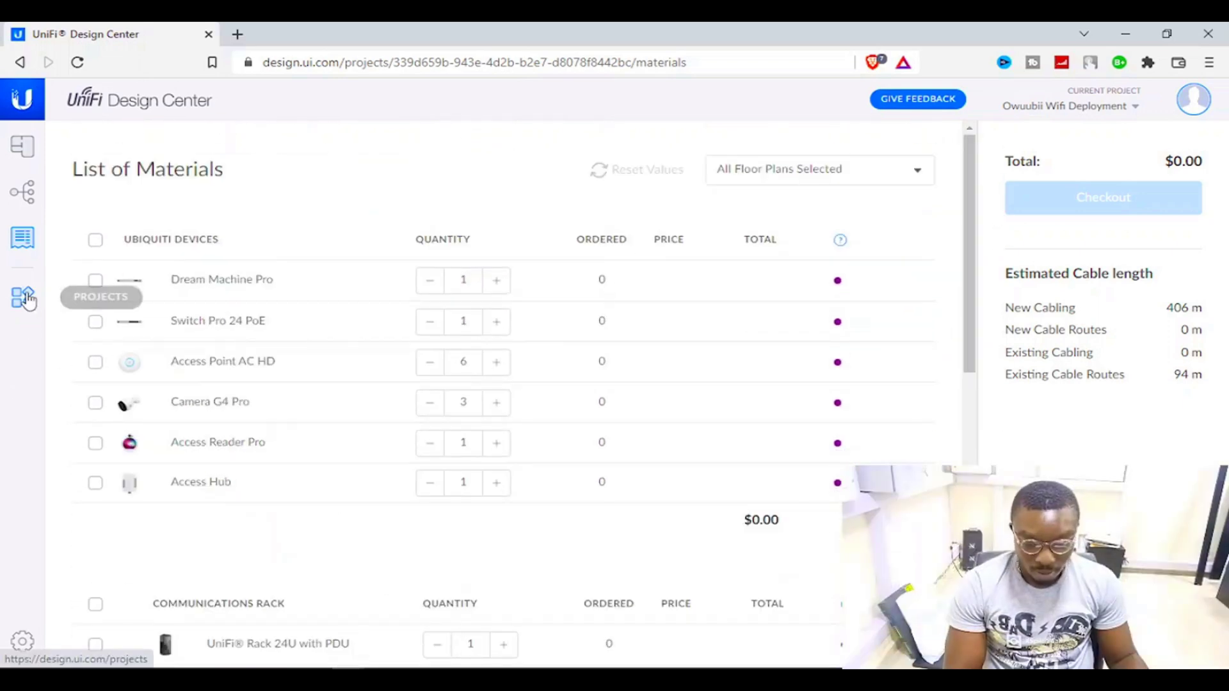
# - View the list of all projects and open the Owuubii Wifi Deployment project from it
pyautogui.click(28, 300)
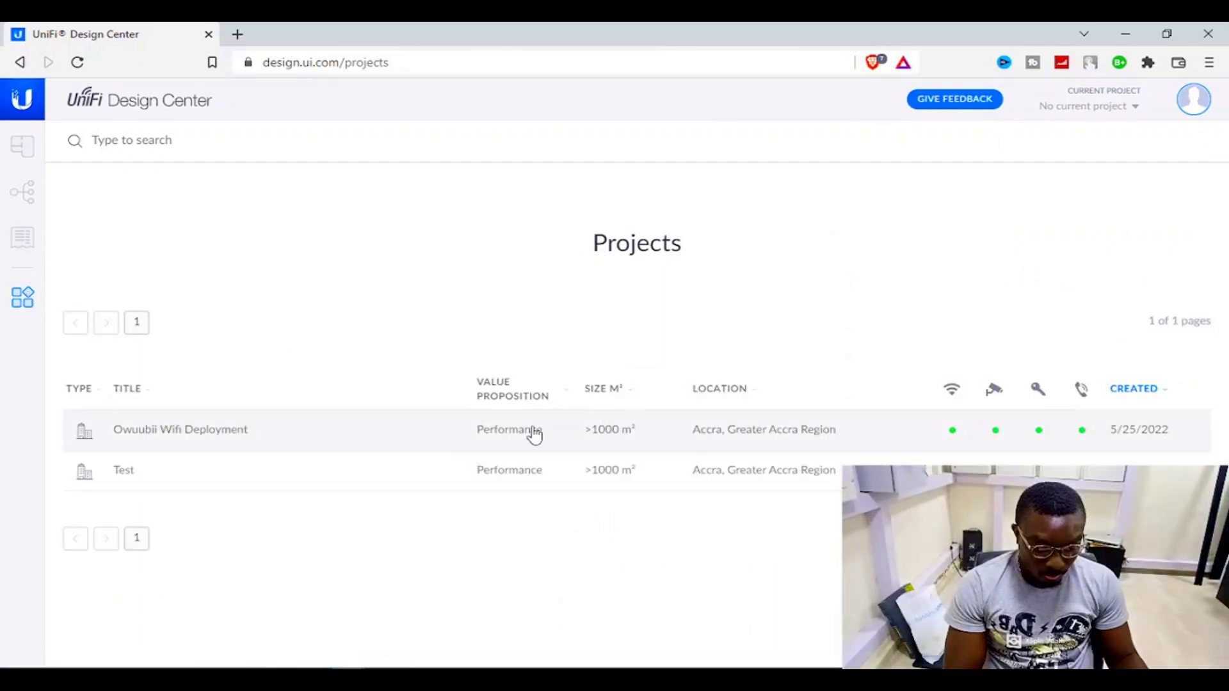
pyautogui.click(182, 431)
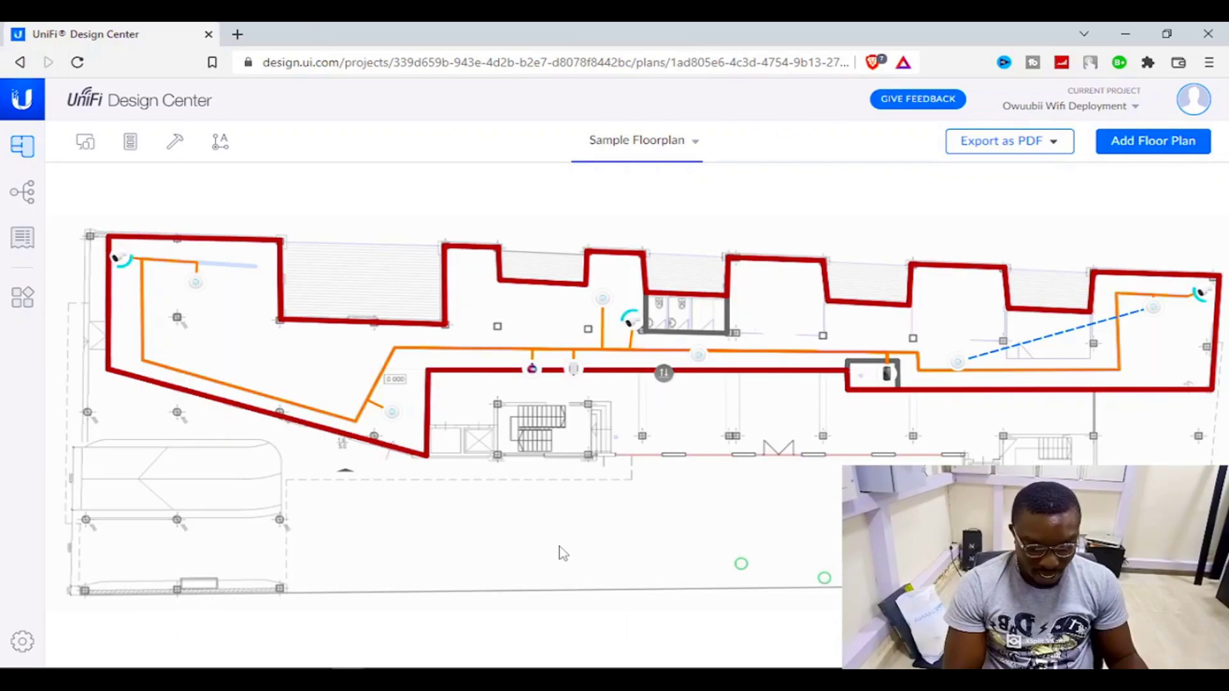
pyautogui.click(27, 312)
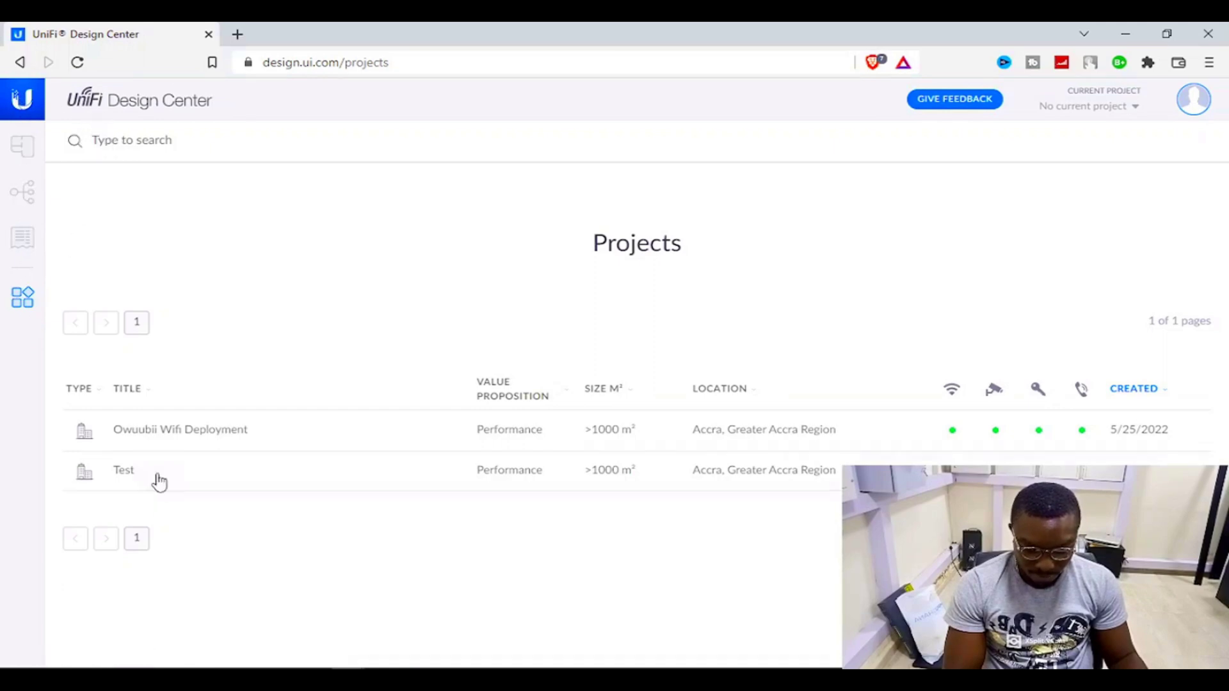
pyautogui.click(211, 430)
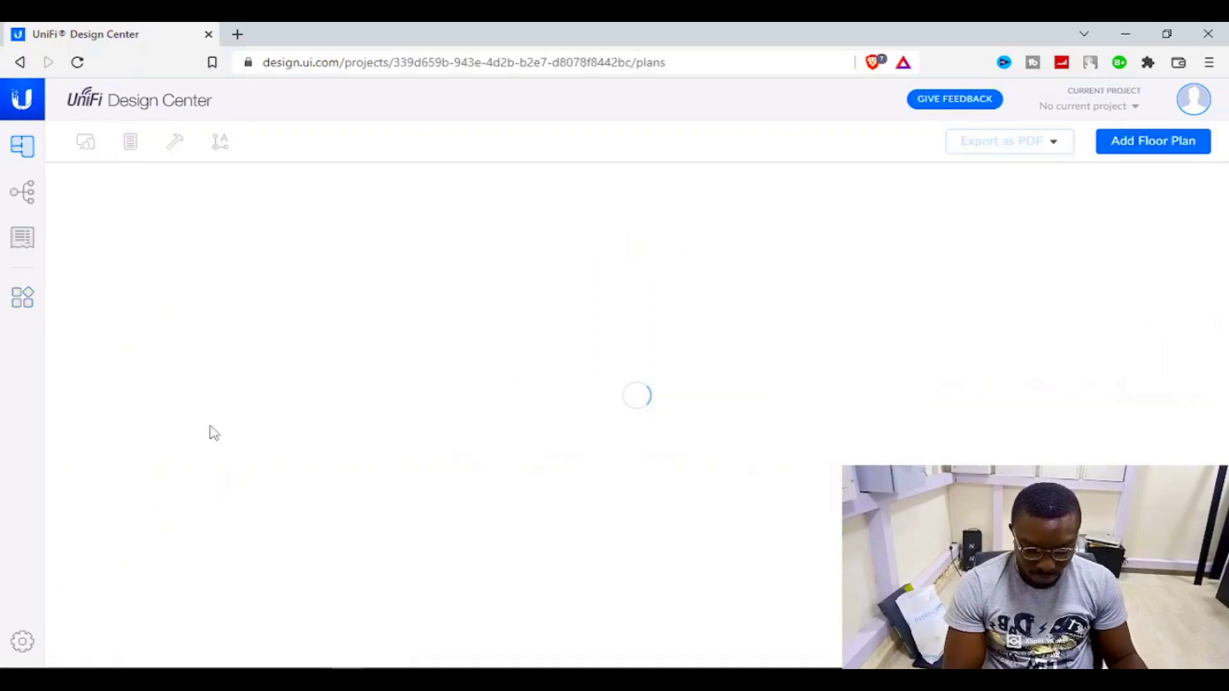
# - Review the project's general settings, member invitation form and project deletion page
pyautogui.click(23, 645)
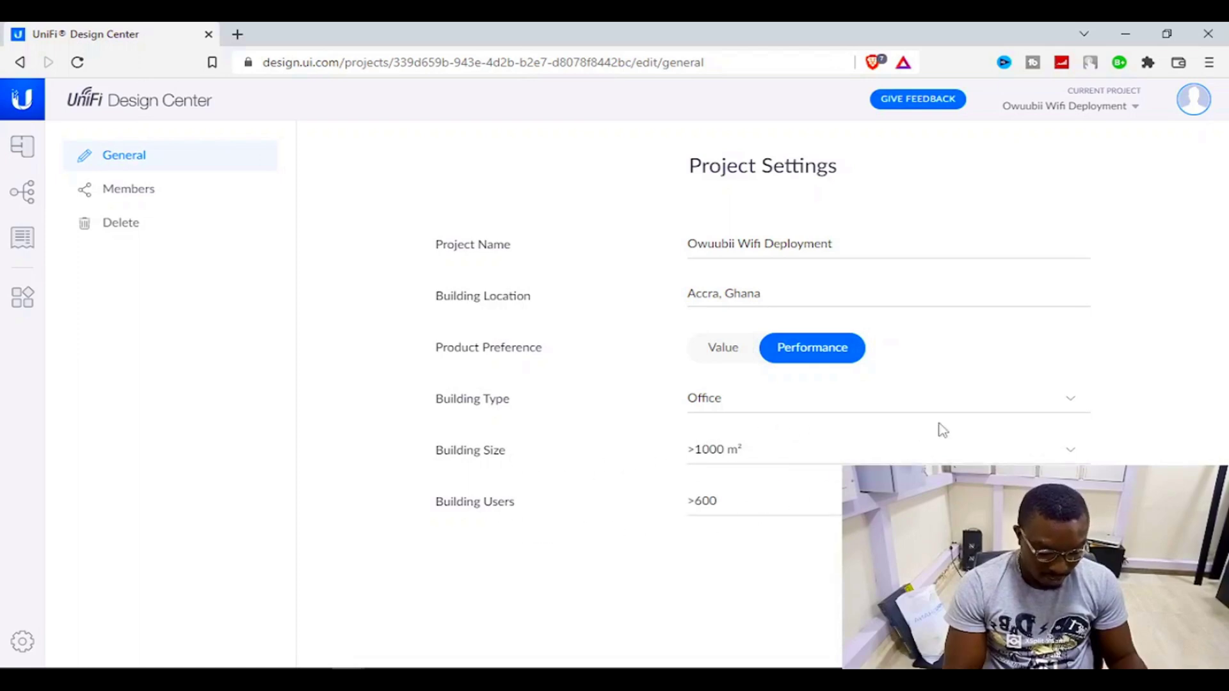
pyautogui.click(129, 197)
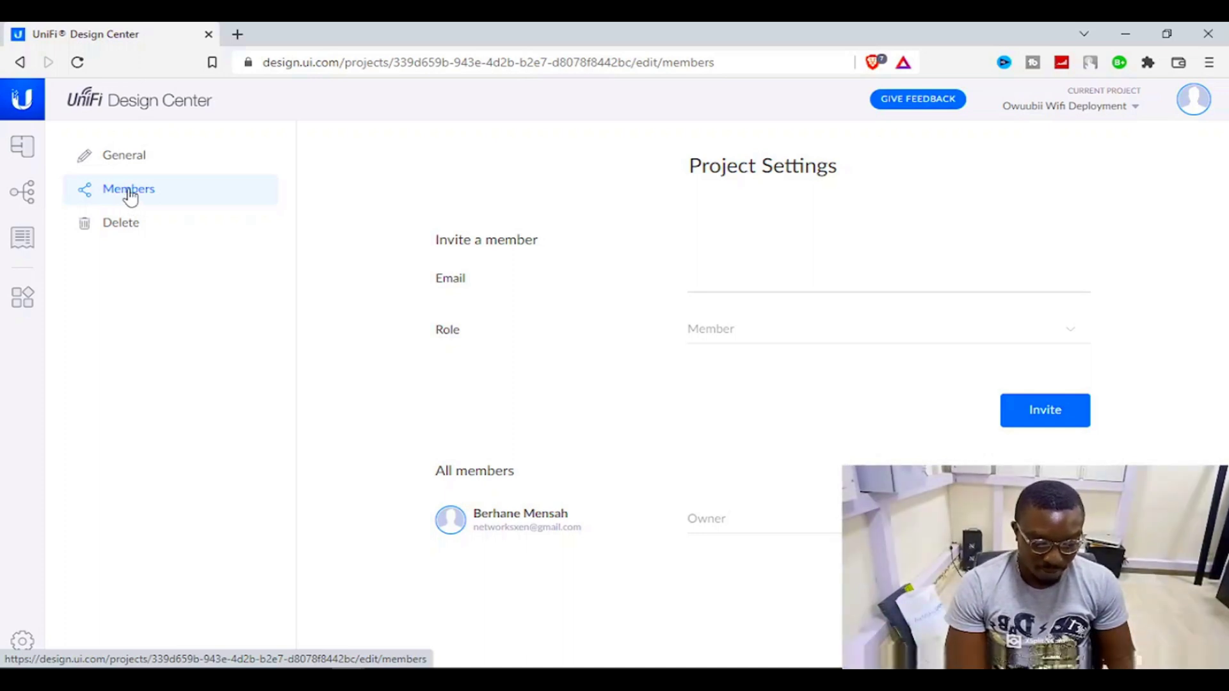
pyautogui.click(750, 276)
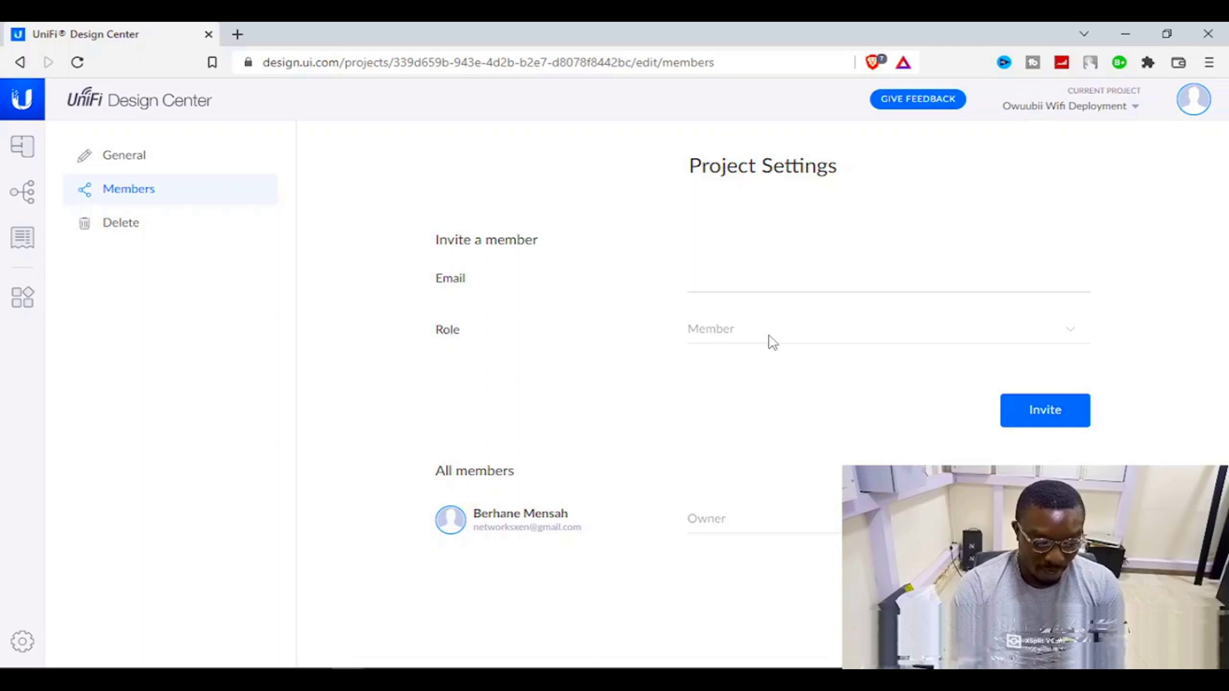
pyautogui.click(111, 224)
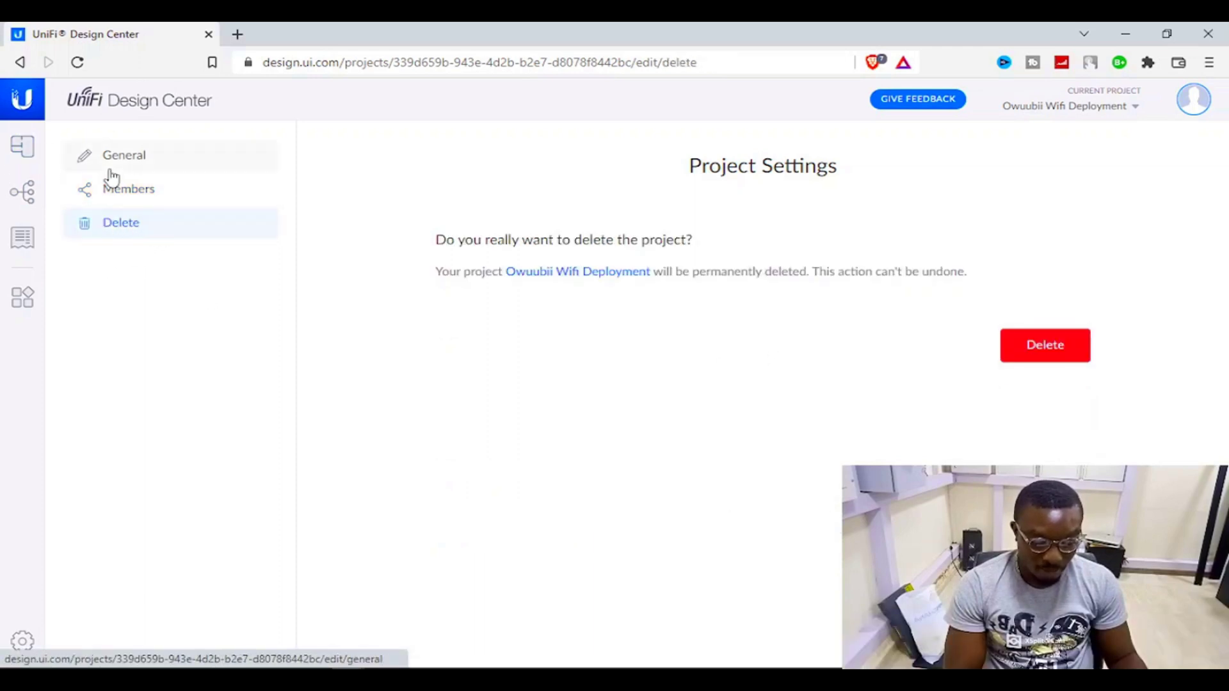
# - Return from the project settings to the project's sample floor plan
pyautogui.click(35, 152)
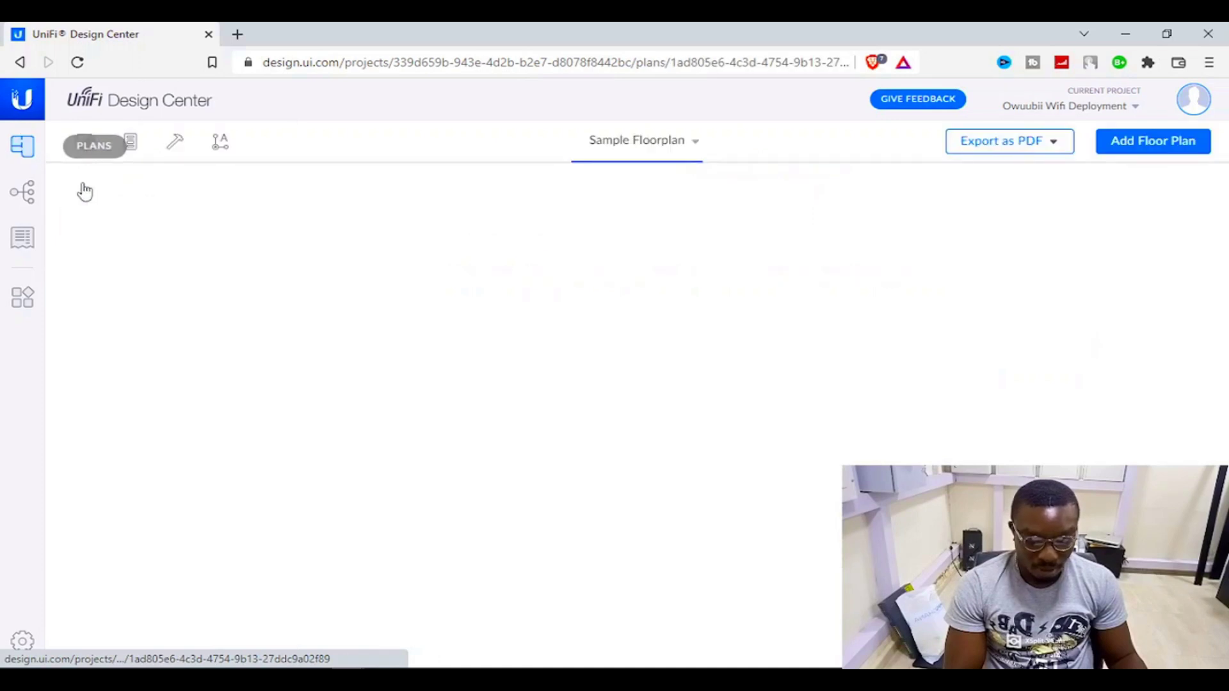
pyautogui.click(22, 192)
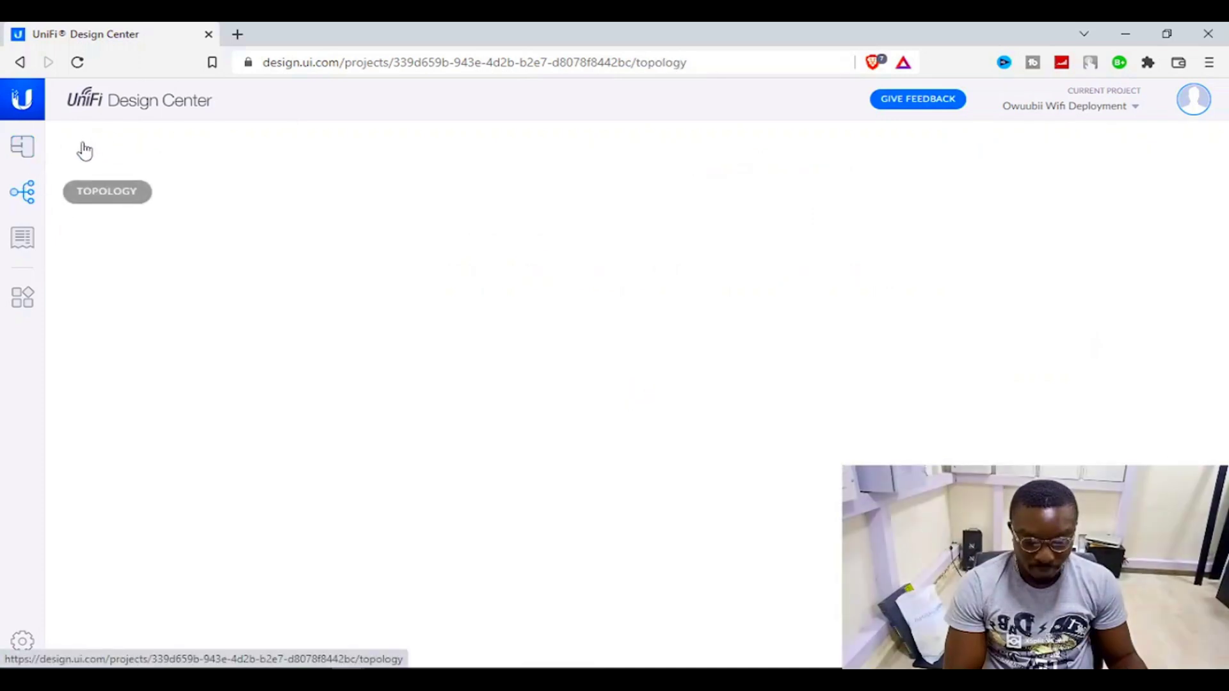
pyautogui.click(23, 146)
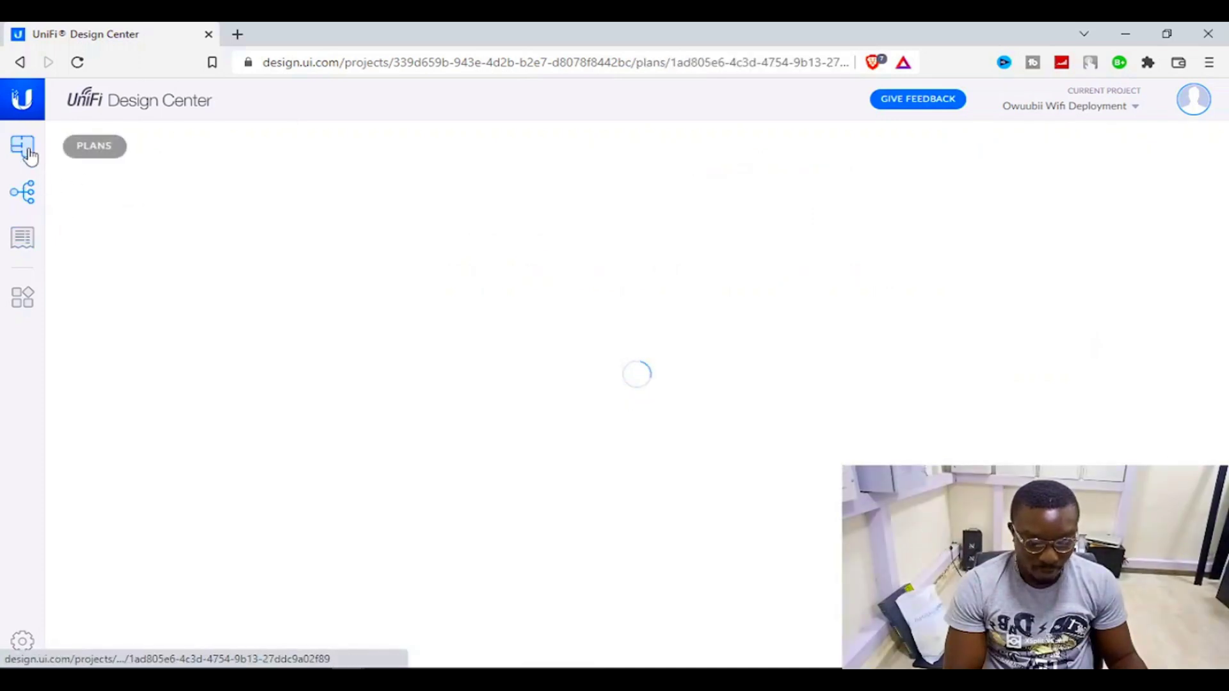
pyautogui.click(96, 143)
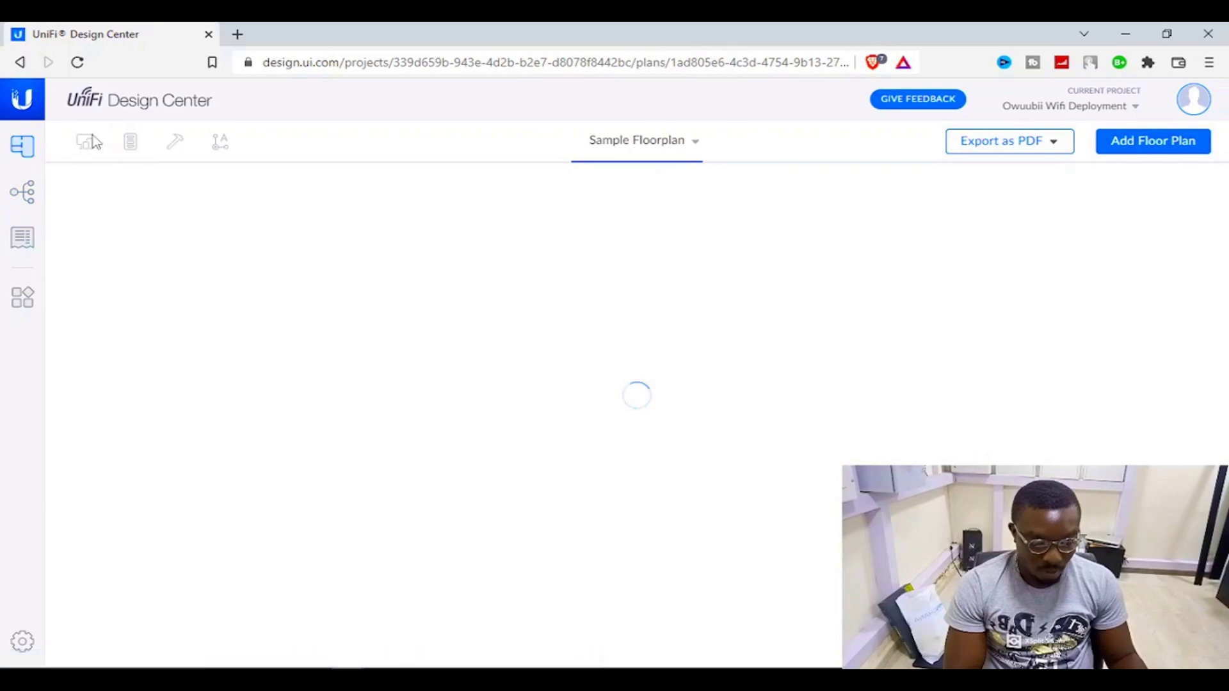
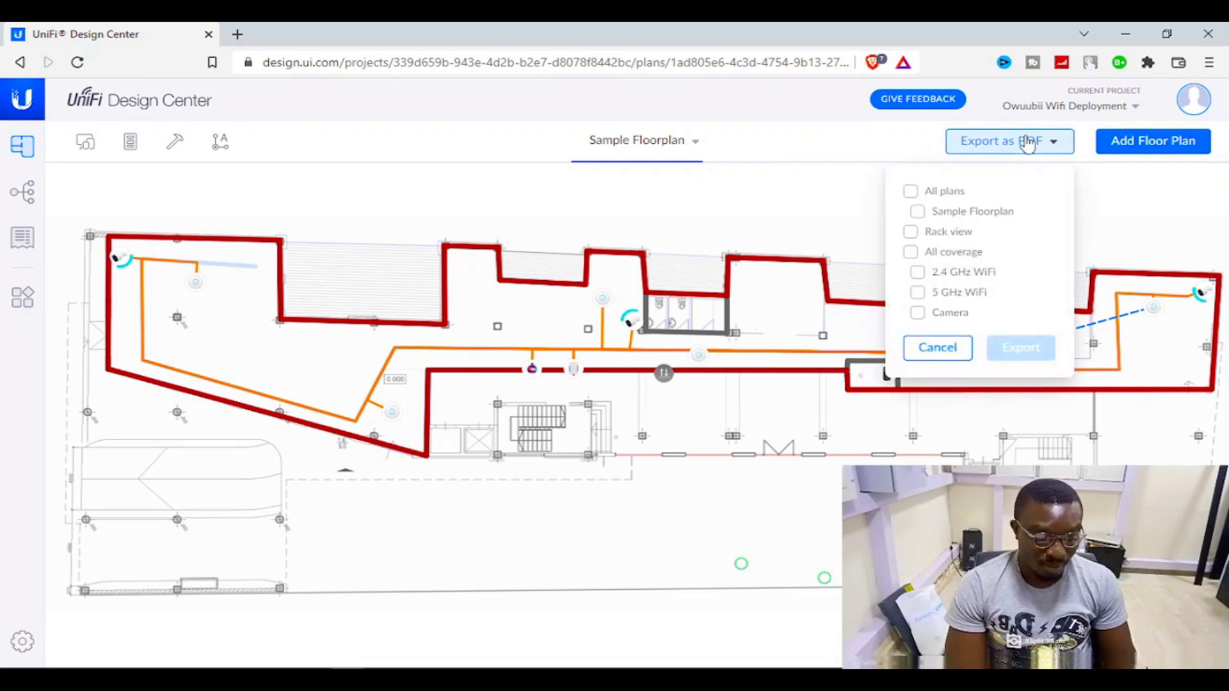
# - Export all plans, the rack view and all coverage maps as Design_Center_05_25_22.pdf, saved to the Desktop
pyautogui.click(911, 192)
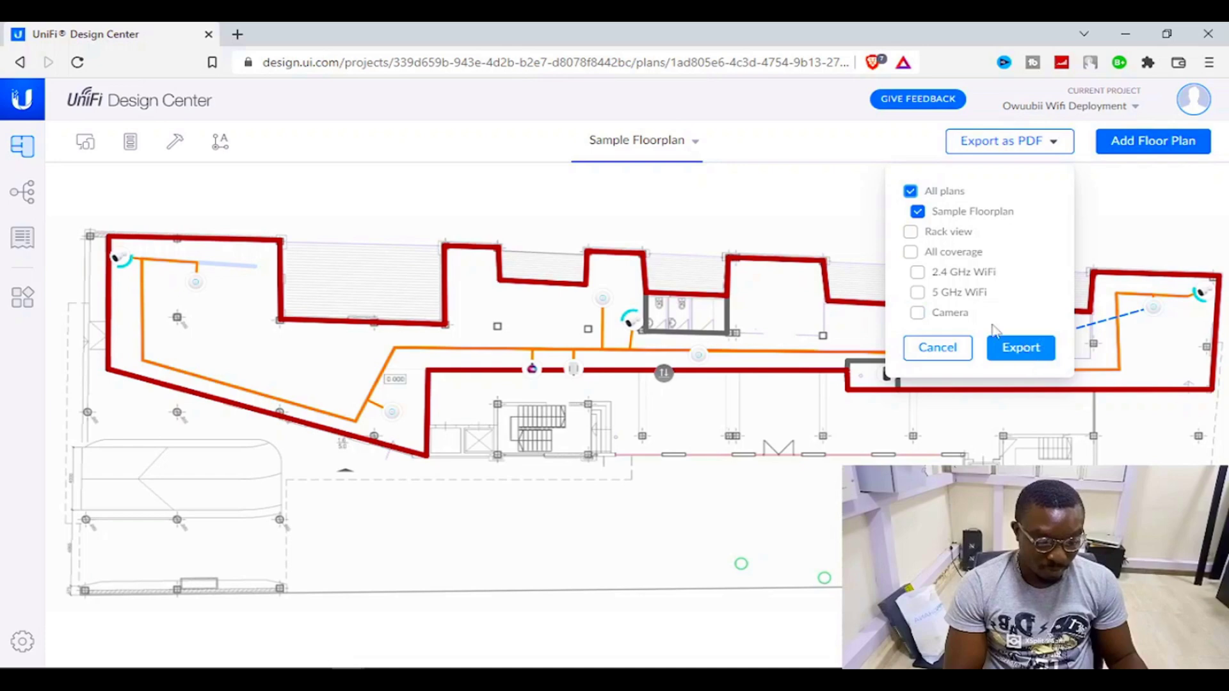
pyautogui.click(911, 232)
pyautogui.click(920, 256)
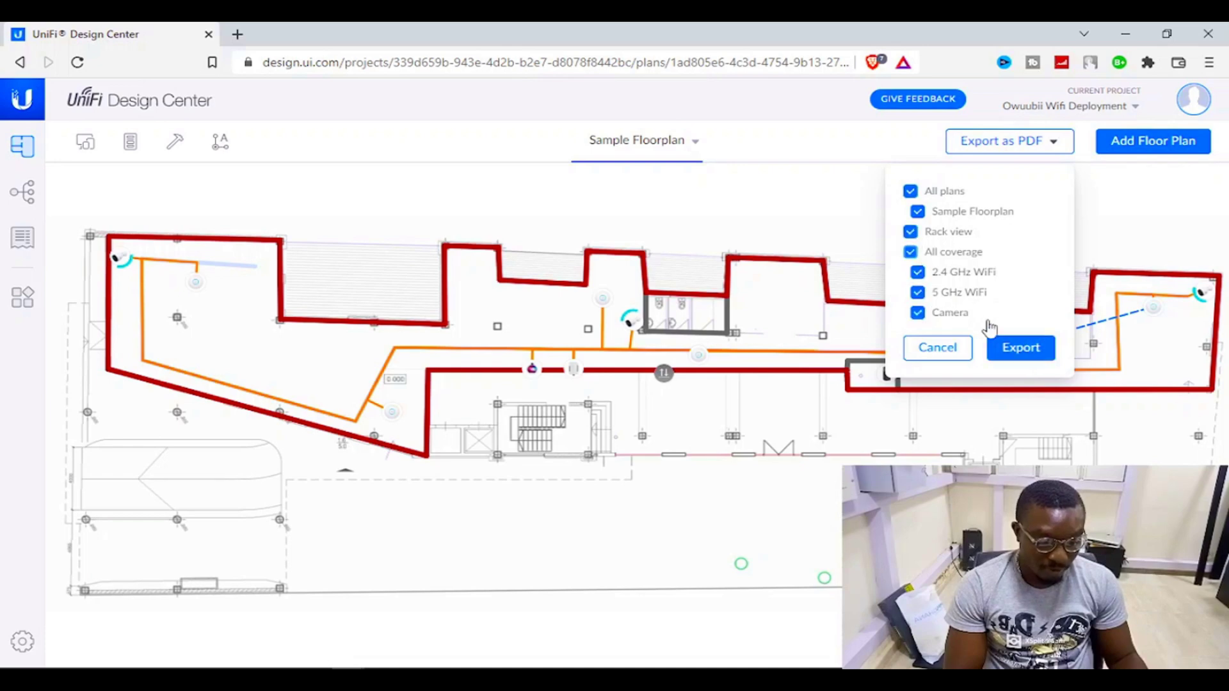
pyautogui.press('Return')
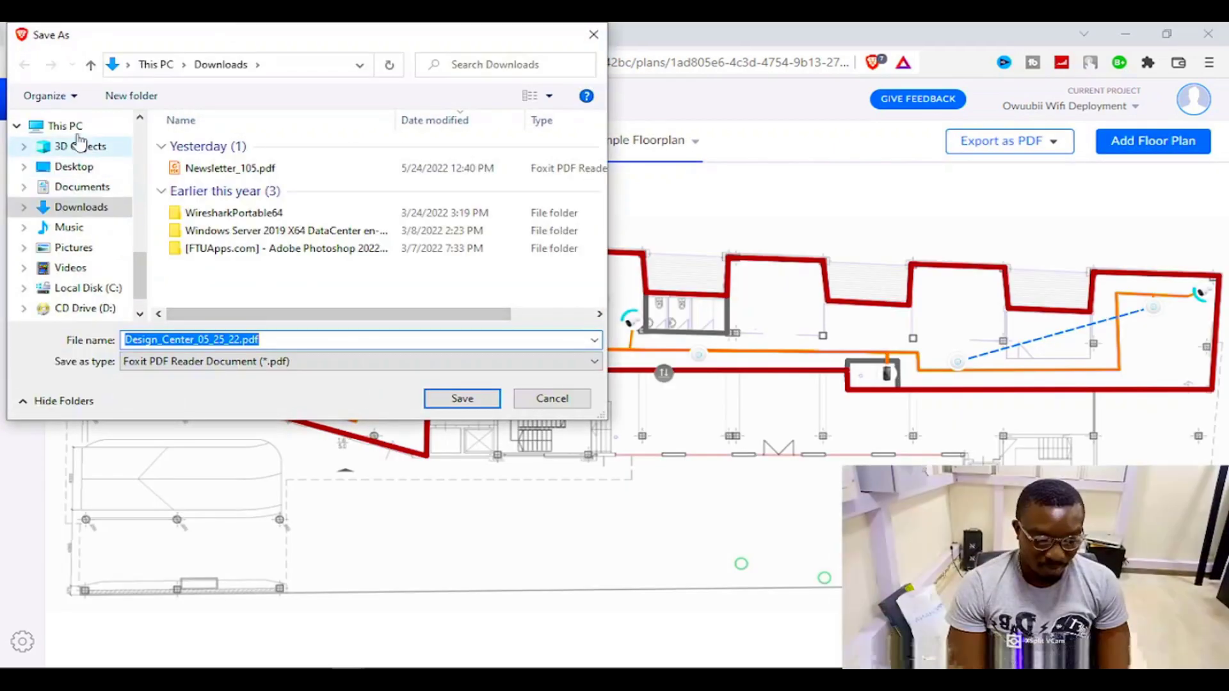
pyautogui.click(76, 165)
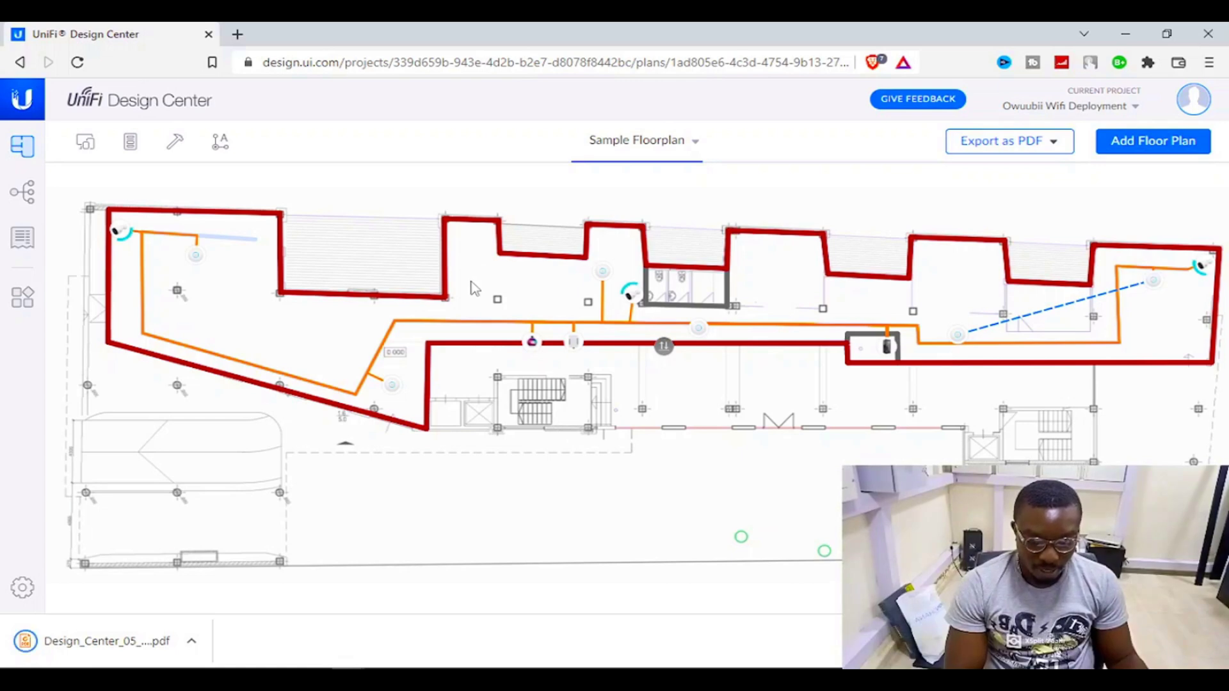
# - Open the exported PDF and examine its floor plan layout and estimated 2.4 GHz WiFi coverage pages
pyautogui.click(141, 648)
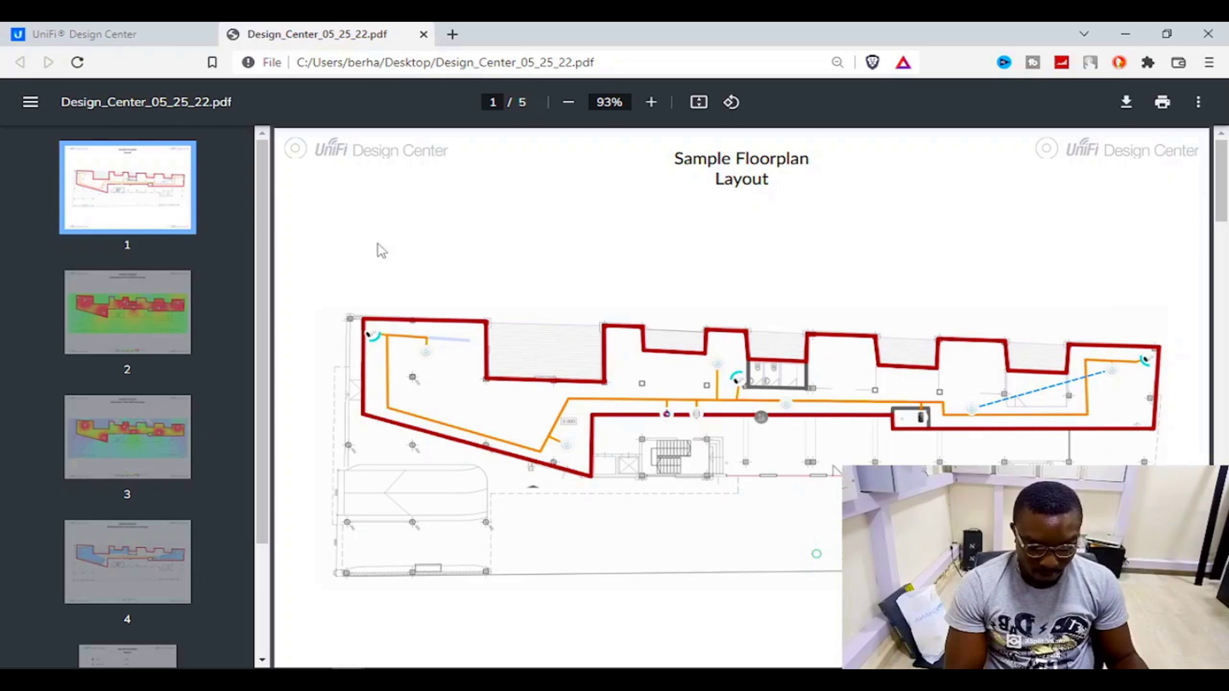
pyautogui.click(142, 315)
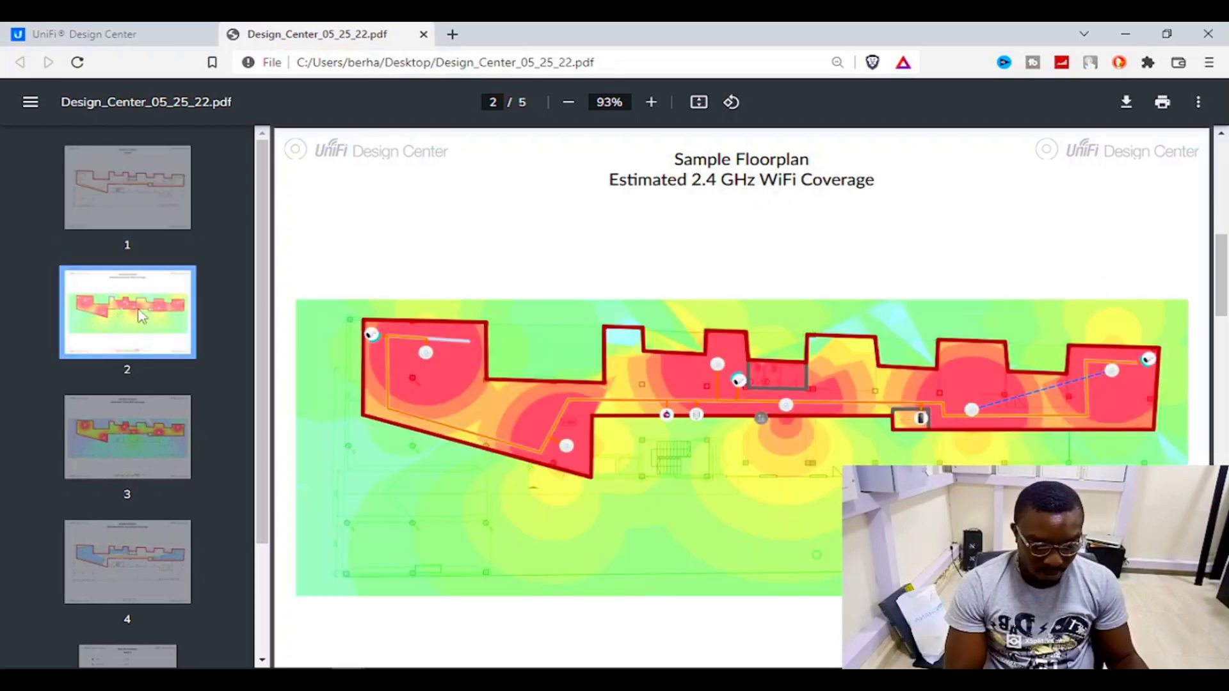
pyautogui.click(133, 193)
pyautogui.click(109, 298)
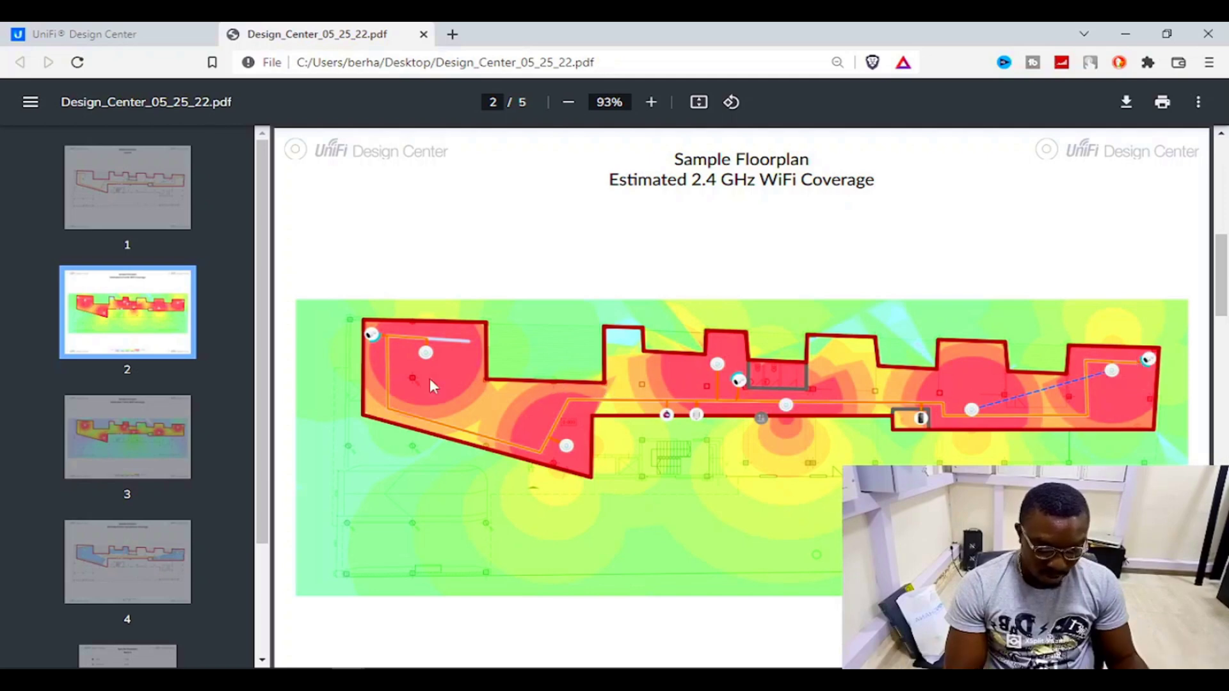
# - Compare the PDF's 5 GHz WiFi and video surveillance coverage pages with its layout and 2.4 GHz coverage pages
pyautogui.click(140, 433)
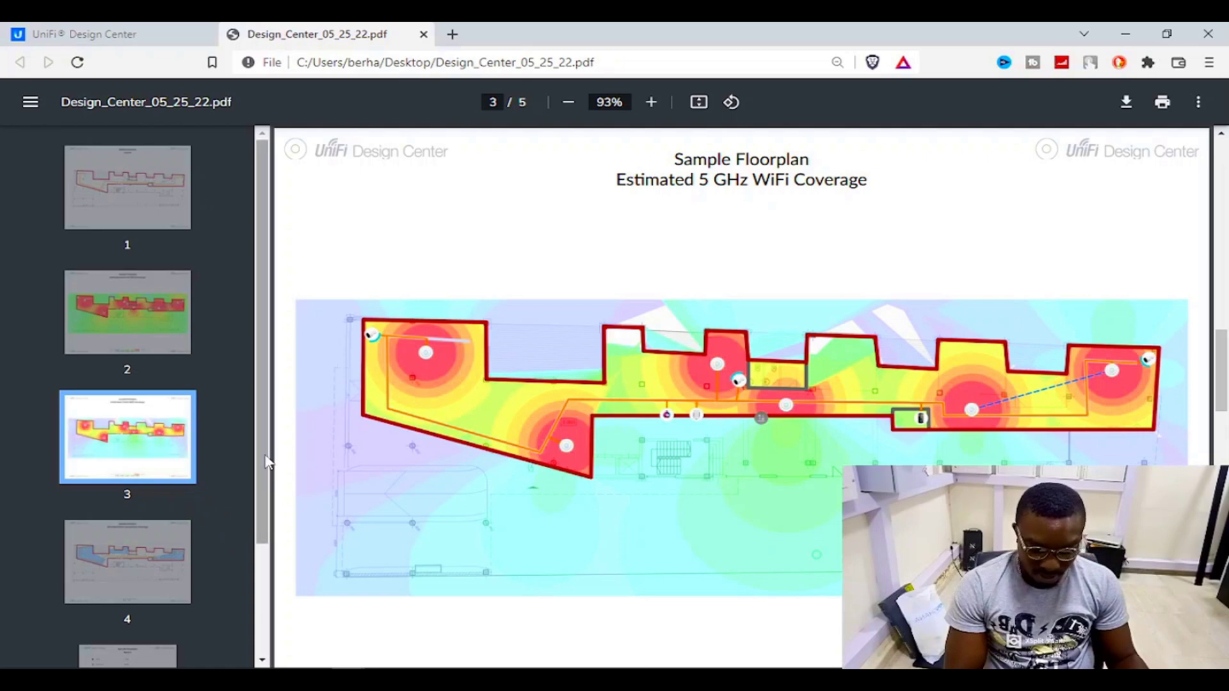
pyautogui.scroll(-2, 254, 550)
pyautogui.click(154, 419)
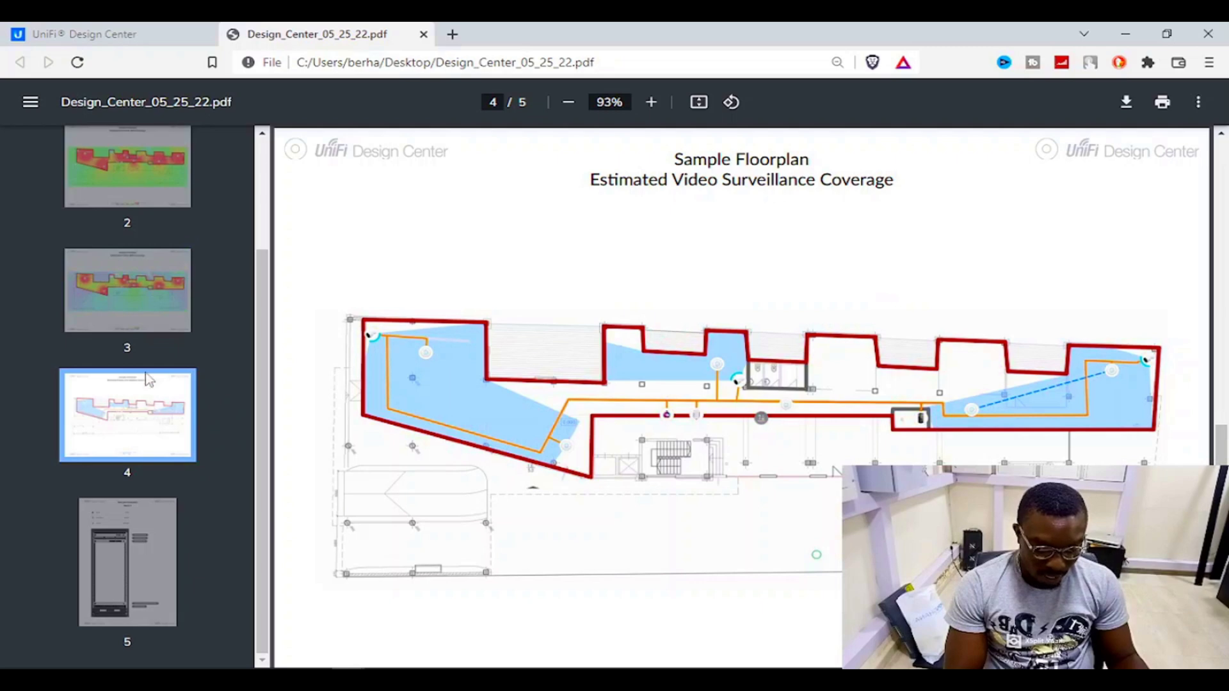
pyautogui.click(137, 306)
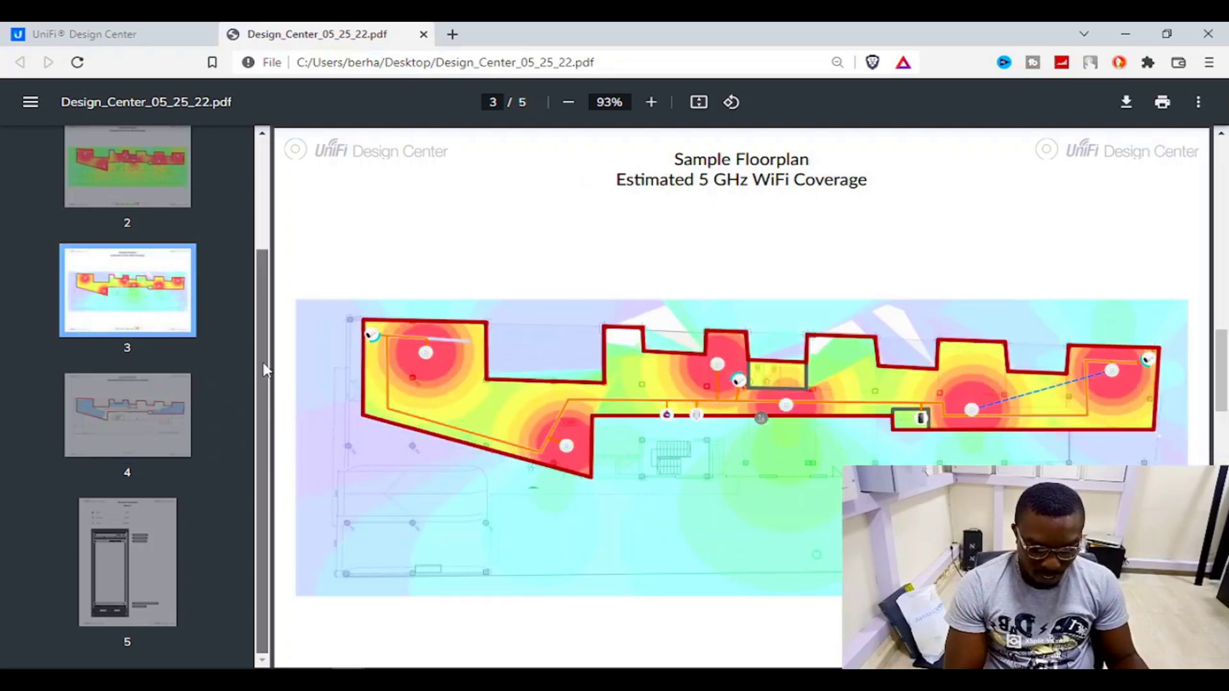
pyautogui.scroll(2, 192, 358)
pyautogui.click(128, 187)
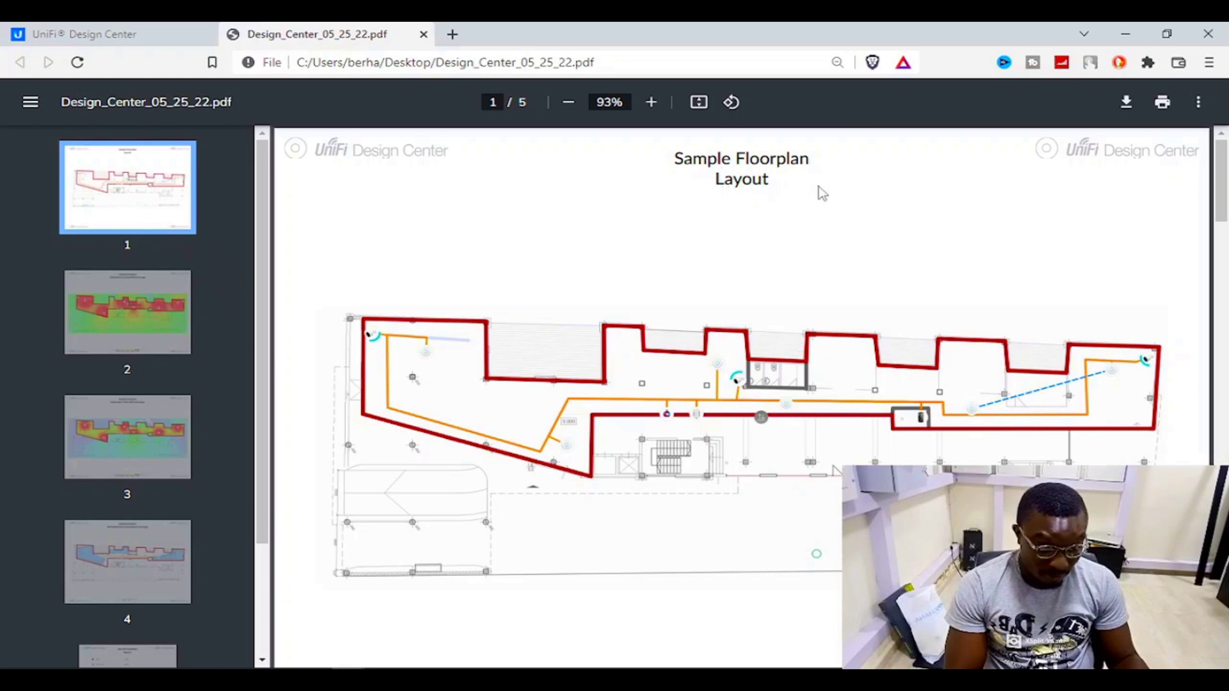
pyautogui.click(130, 320)
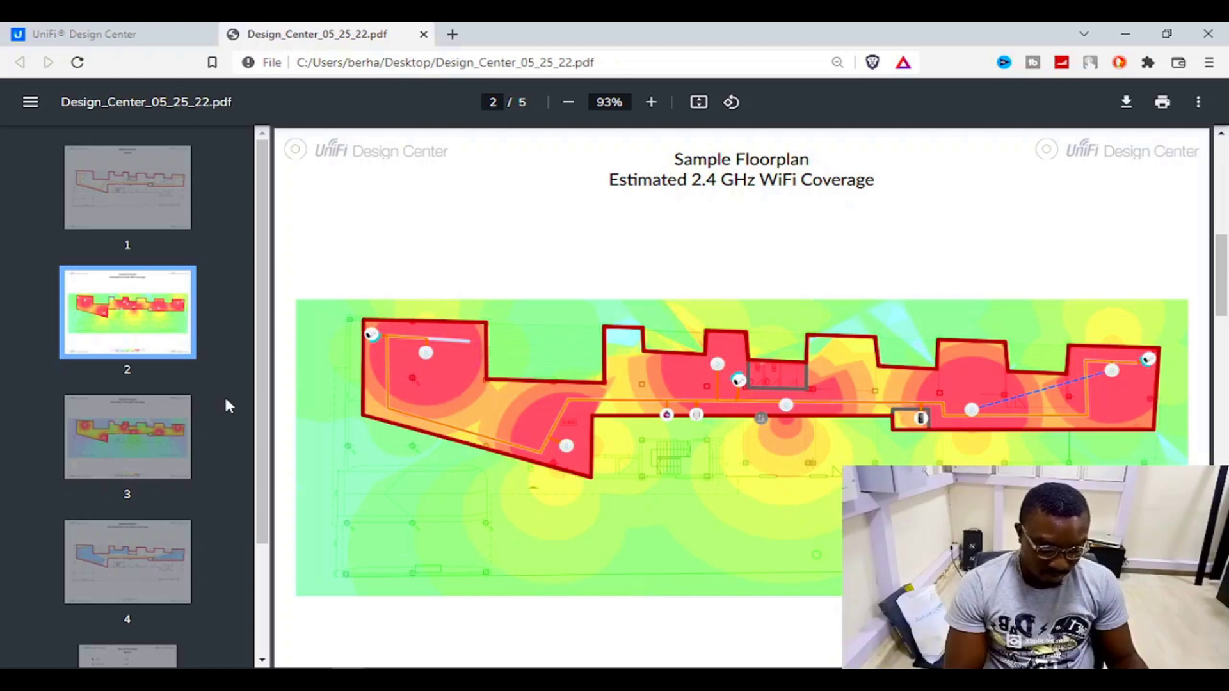
# - Review the PDF's estimated 5 GHz WiFi coverage page and its estimated video surveillance coverage page
pyautogui.click(148, 438)
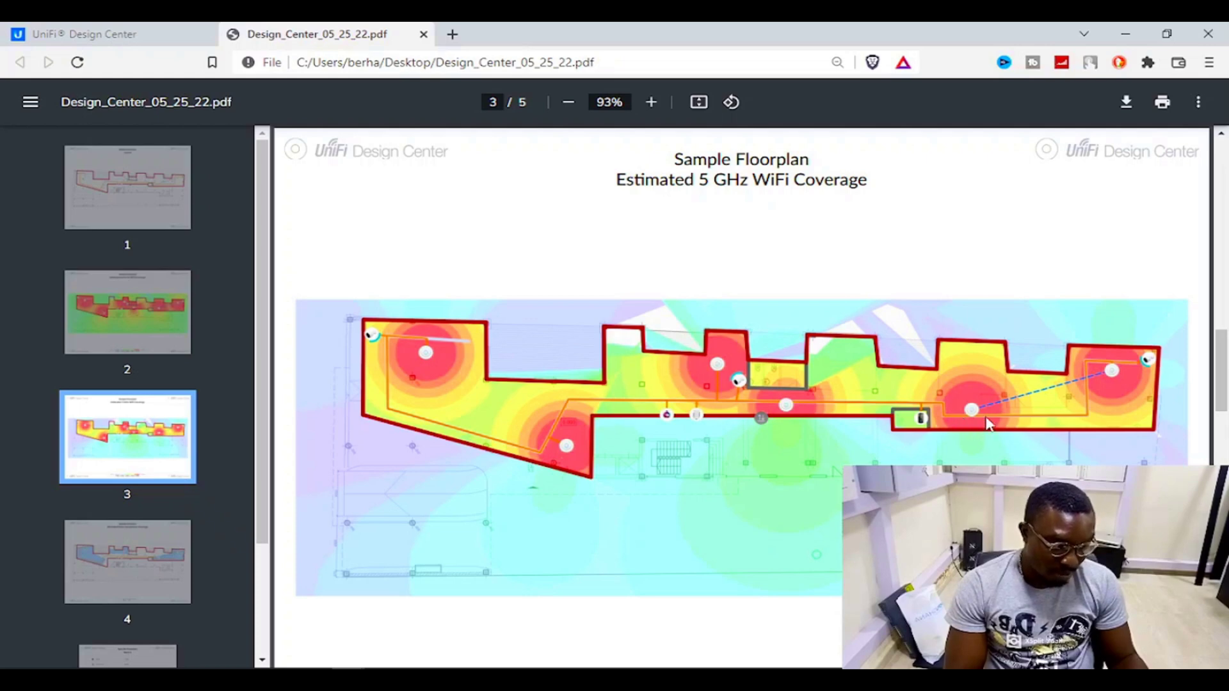
pyautogui.click(126, 564)
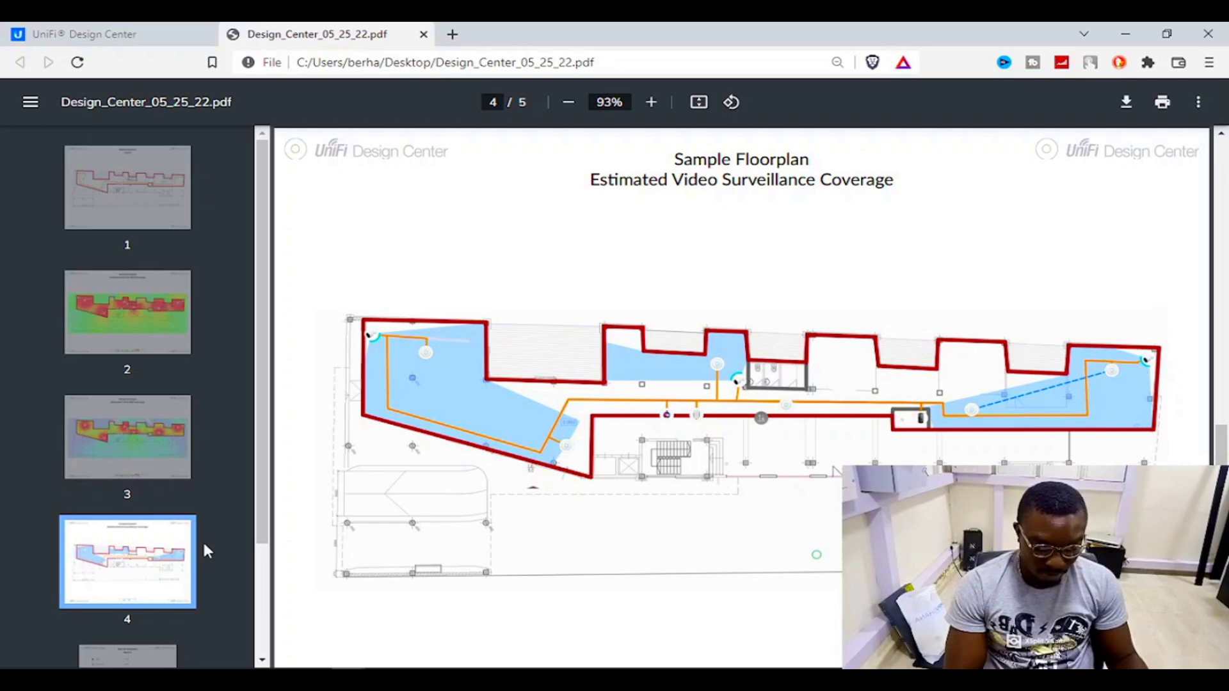
# - Examine the PDF's Rack 1 page, from the slots, PoE ports and power summary to the rack's base, and return to the first page
pyautogui.scroll(-3, 204, 556)
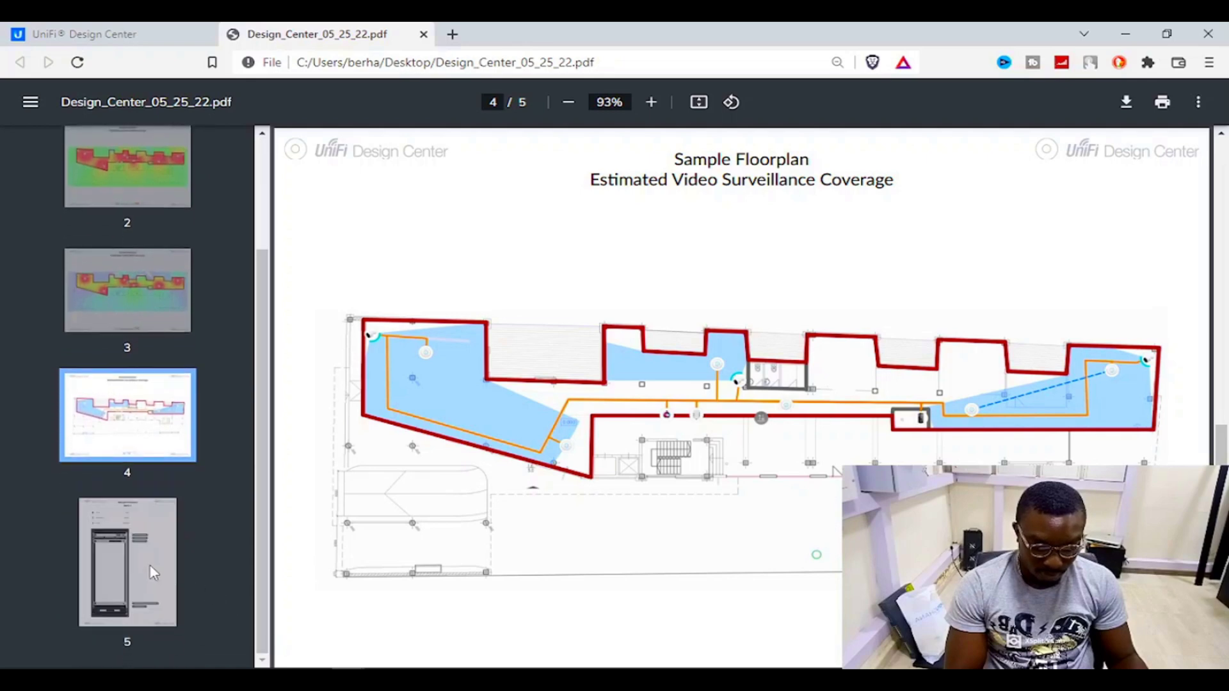
pyautogui.click(152, 570)
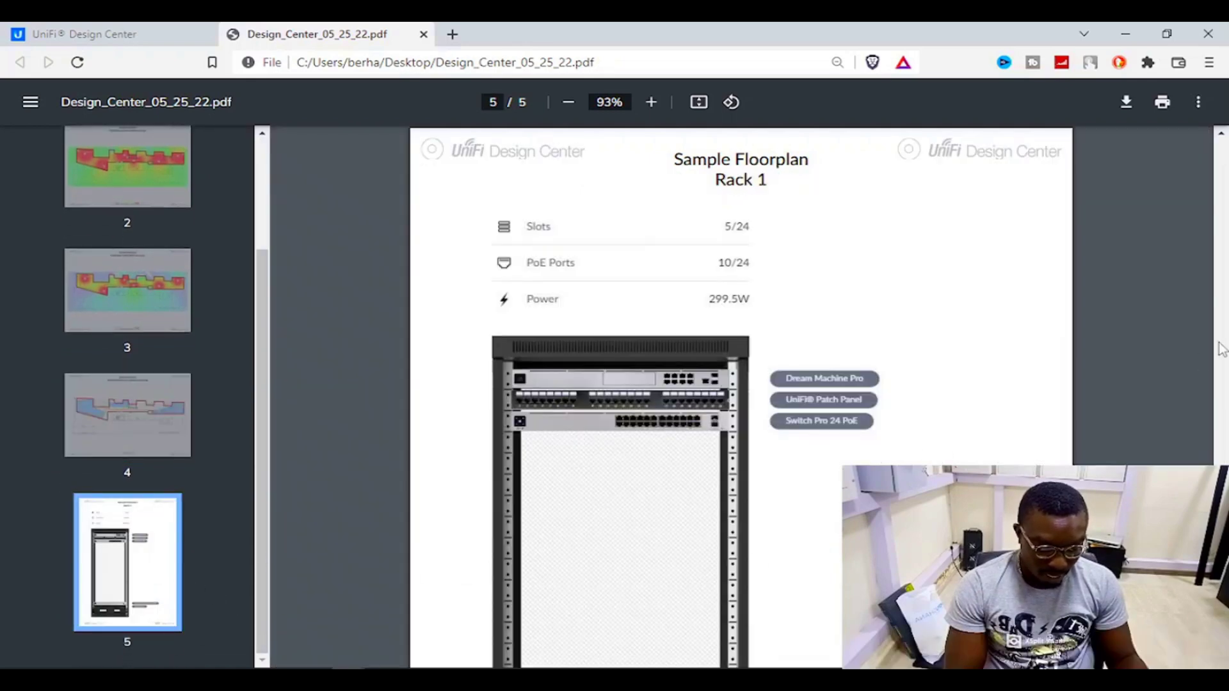
pyautogui.scroll(-5, 625, 397)
pyautogui.scroll(2, 625, 397)
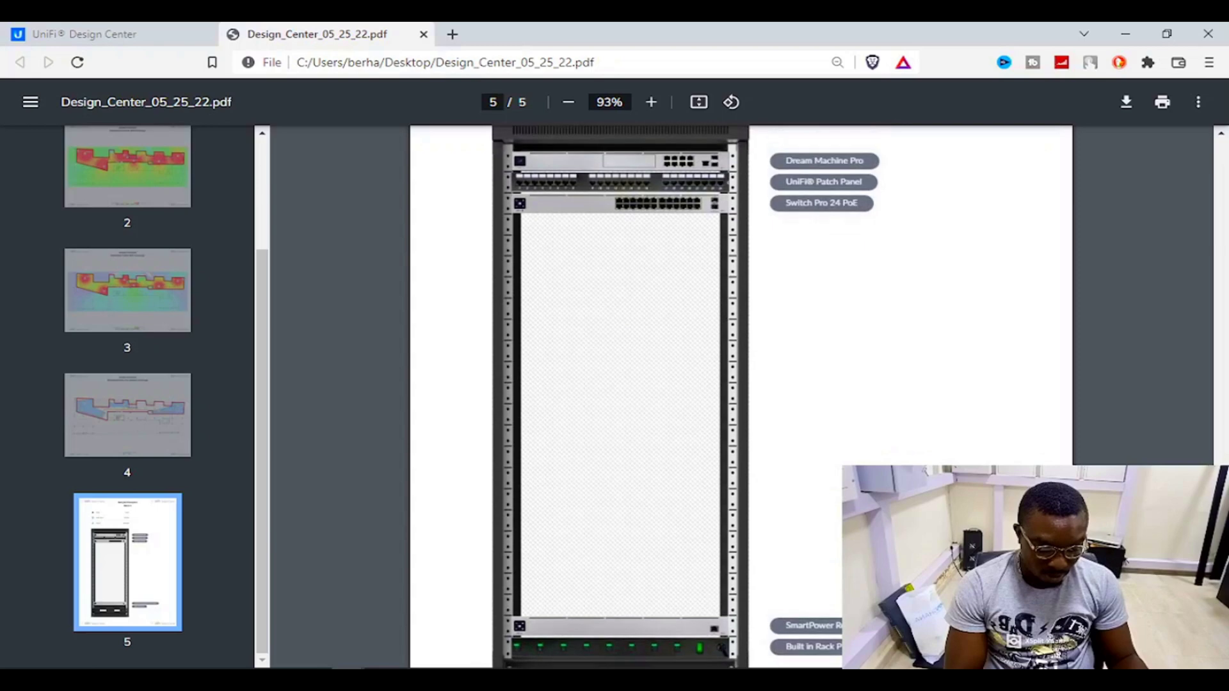
pyautogui.scroll(3, 675, 446)
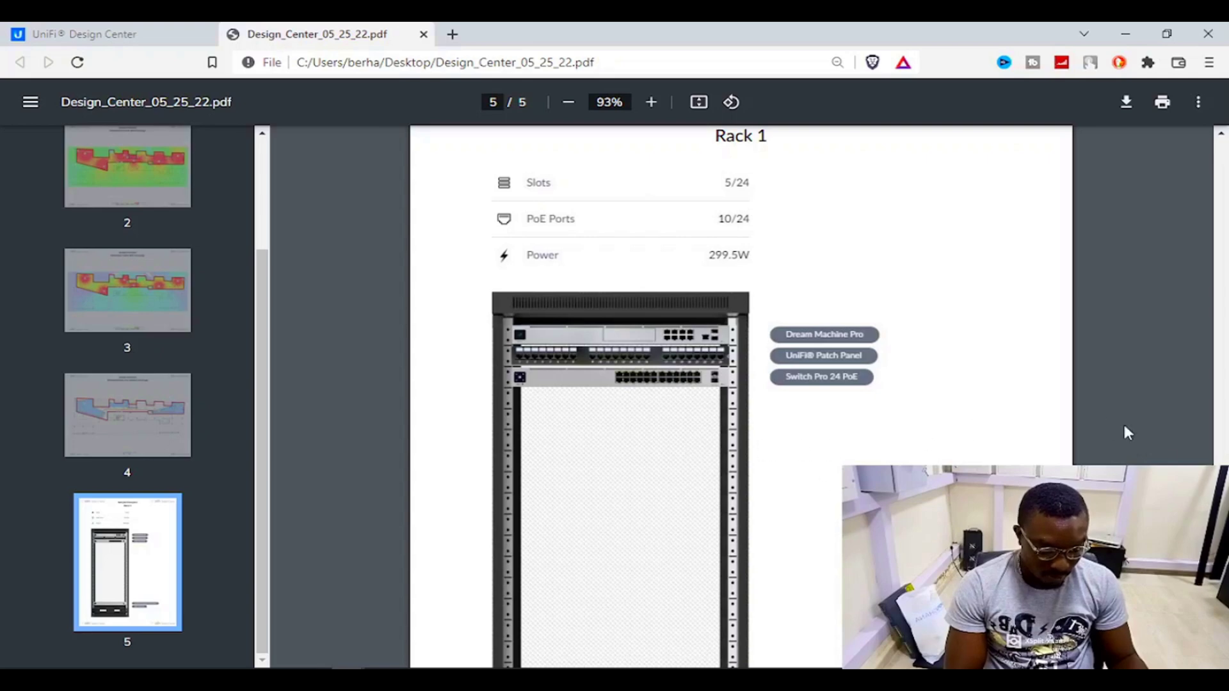
pyautogui.scroll(-6, 722, 523)
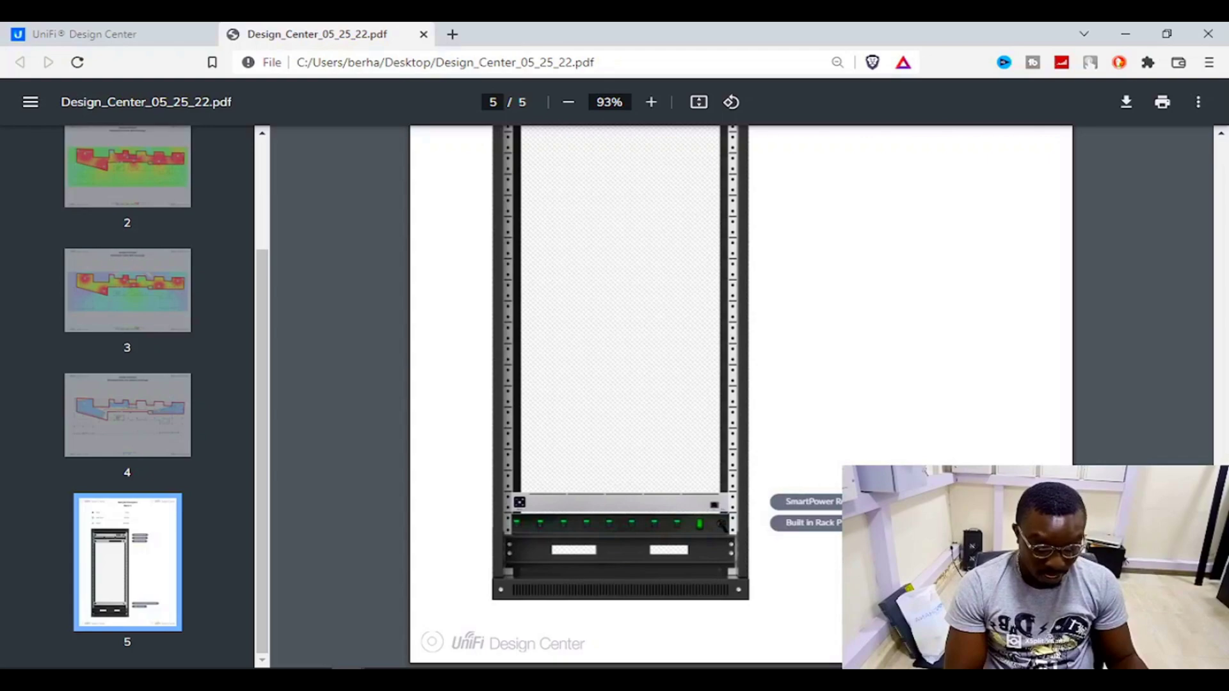
pyautogui.scroll(20, 721, 524)
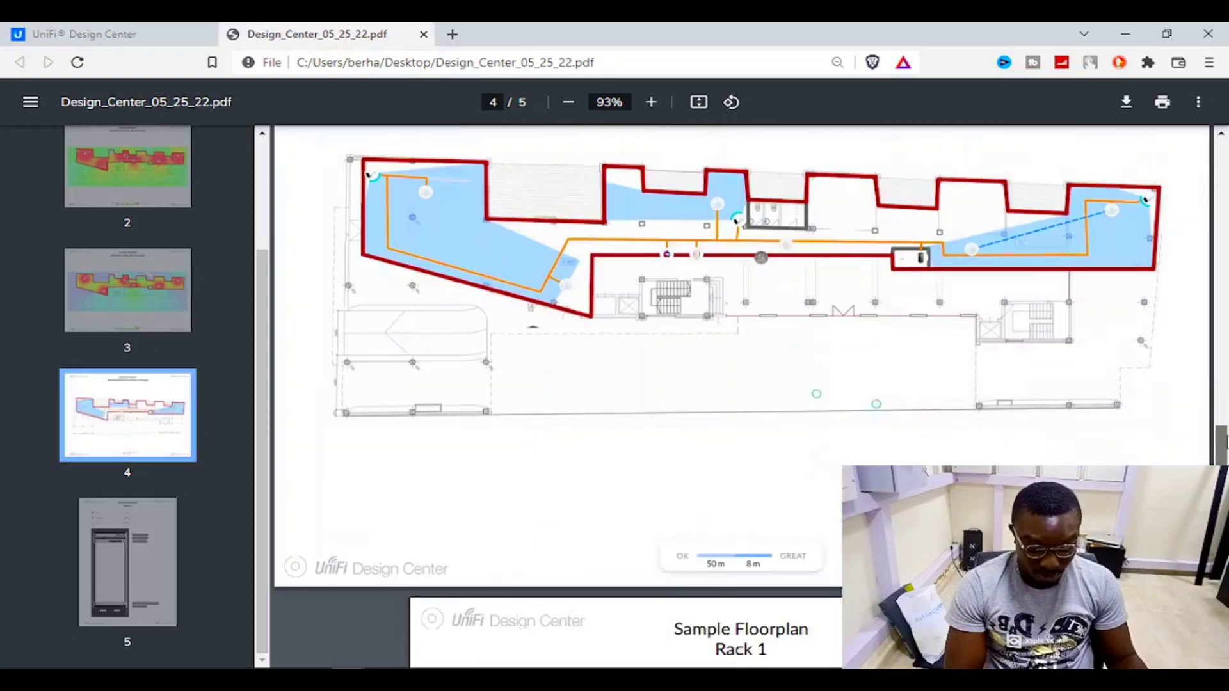
pyautogui.scroll(15, 743, 396)
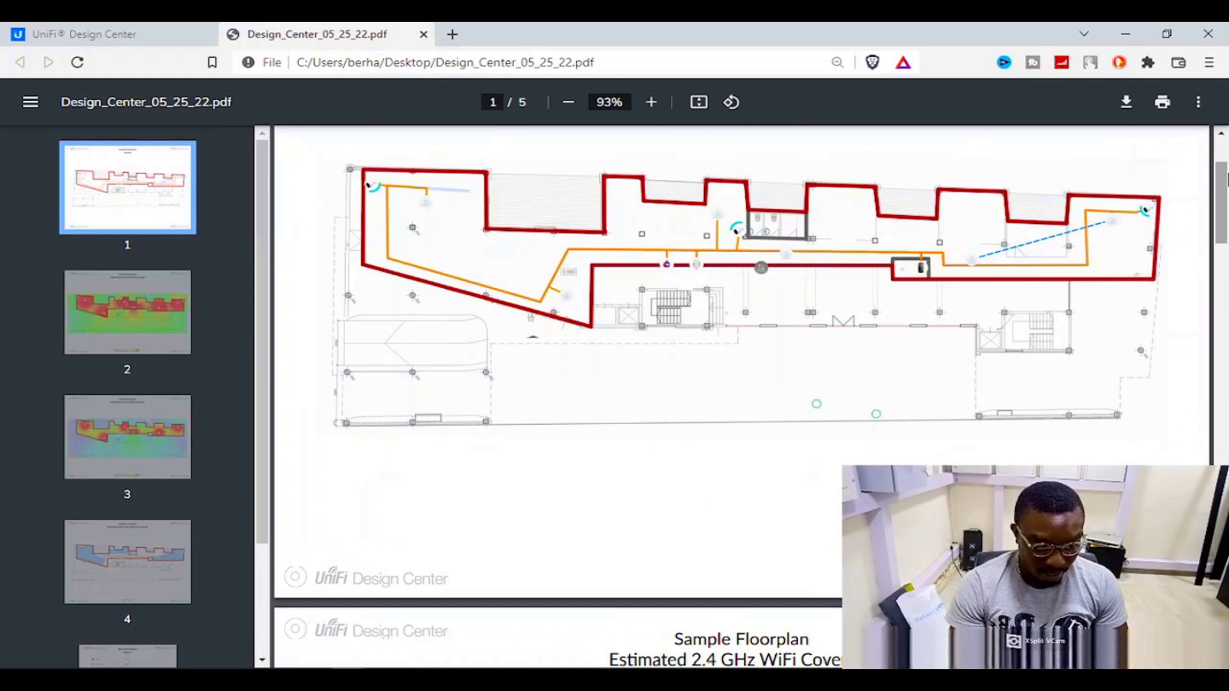